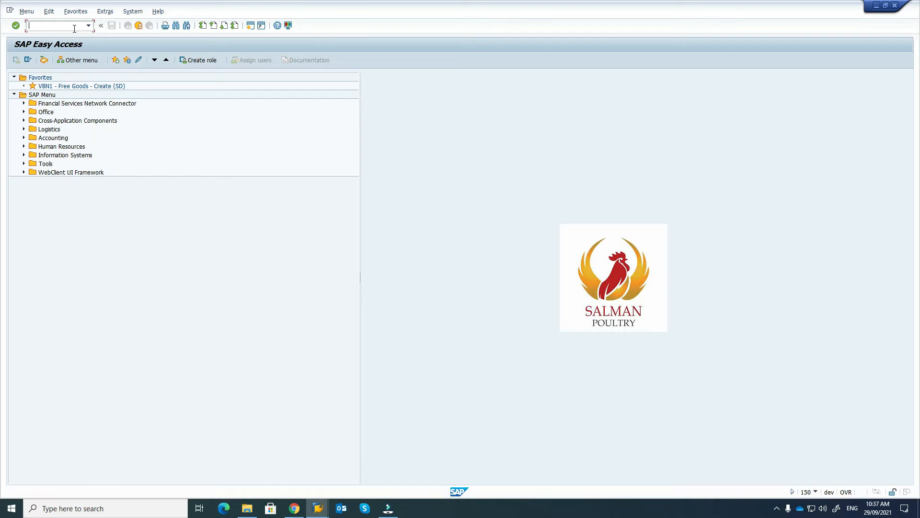
Step: Start an NB Purchase Requisition in ME51N and open the first item's material search
{"action": "type", "text": "ME51N"}
{"action": "key", "text": "Return"}
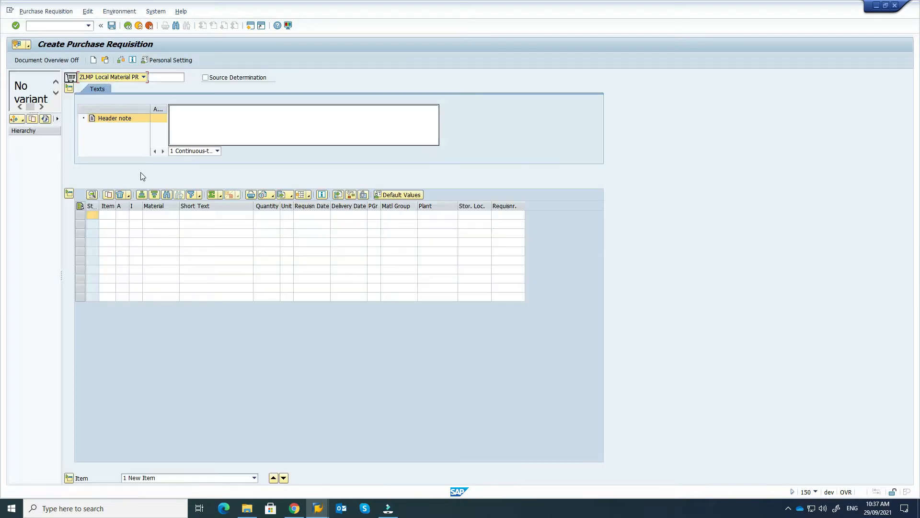
{"action": "left_click", "coordinate": [143, 77]}
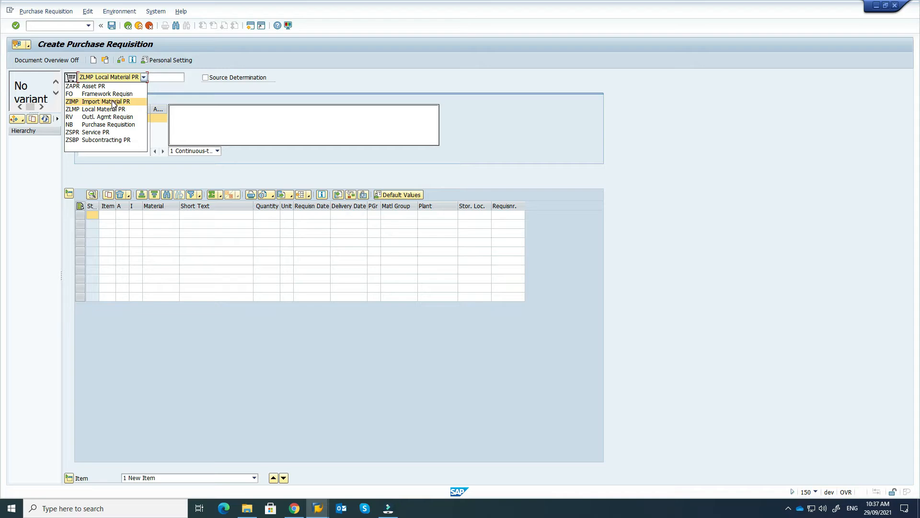
{"action": "left_click", "coordinate": [126, 125]}
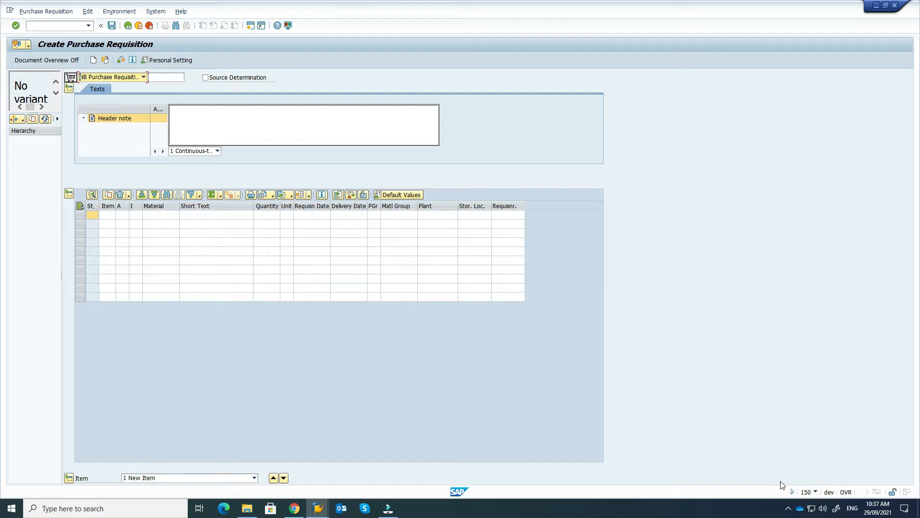
{"action": "left_click", "coordinate": [172, 215]}
{"action": "left_click", "coordinate": [176, 216]}
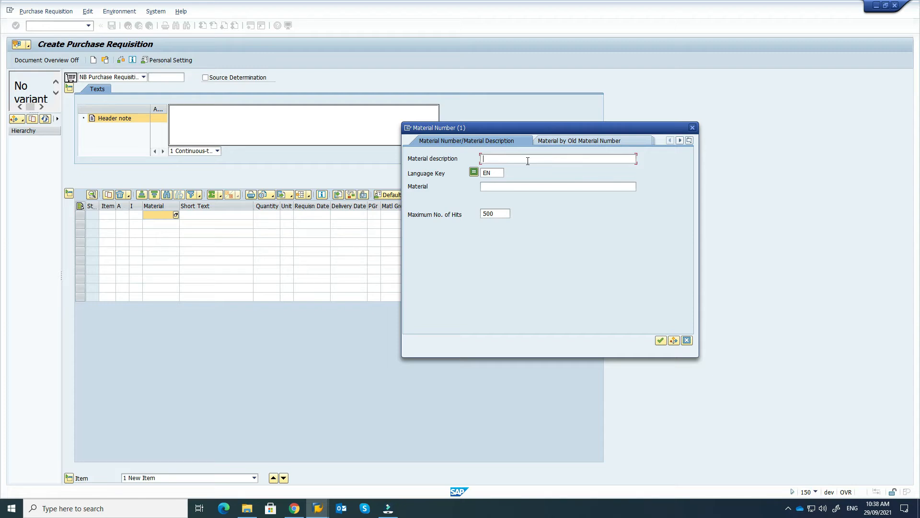
{"action": "type", "text": "USB*"}
{"action": "key", "text": "Return"}
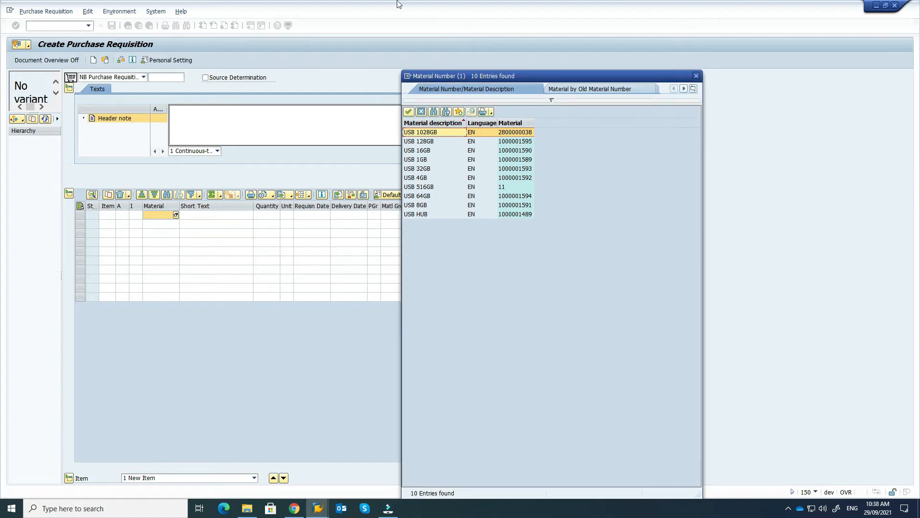
{"action": "double_click", "coordinate": [427, 142]}
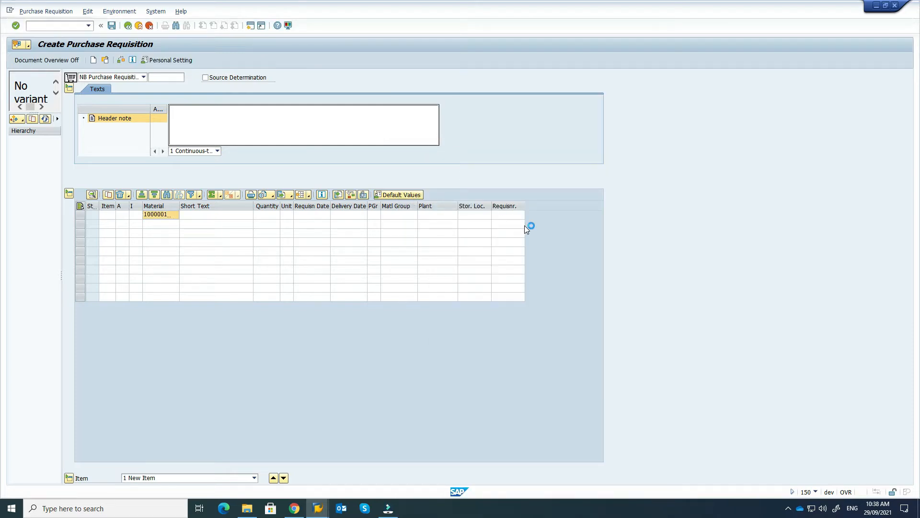
{"action": "key", "text": "Return"}
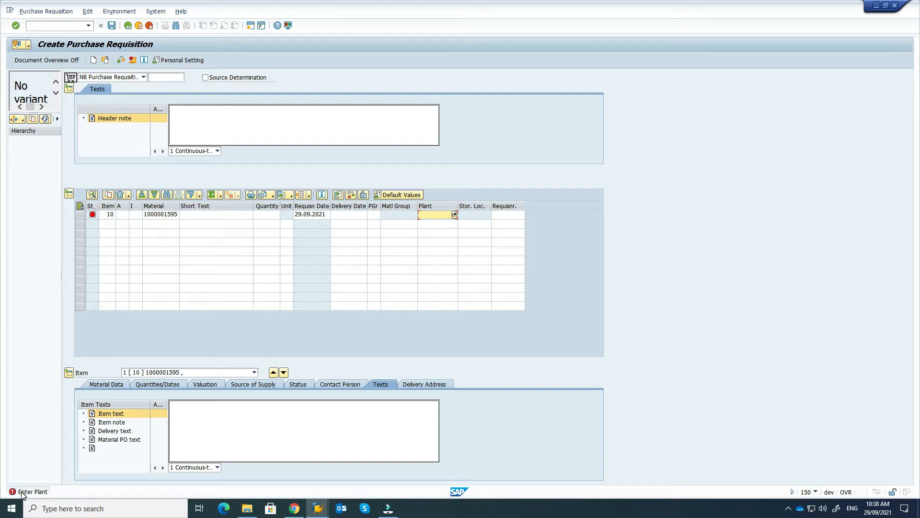
Step: Give item 10 plant 1000 Head Office and quantity 5 EA
{"action": "left_click", "coordinate": [430, 215]}
{"action": "type", "text": "1000"}
{"action": "left_click", "coordinate": [455, 215]}
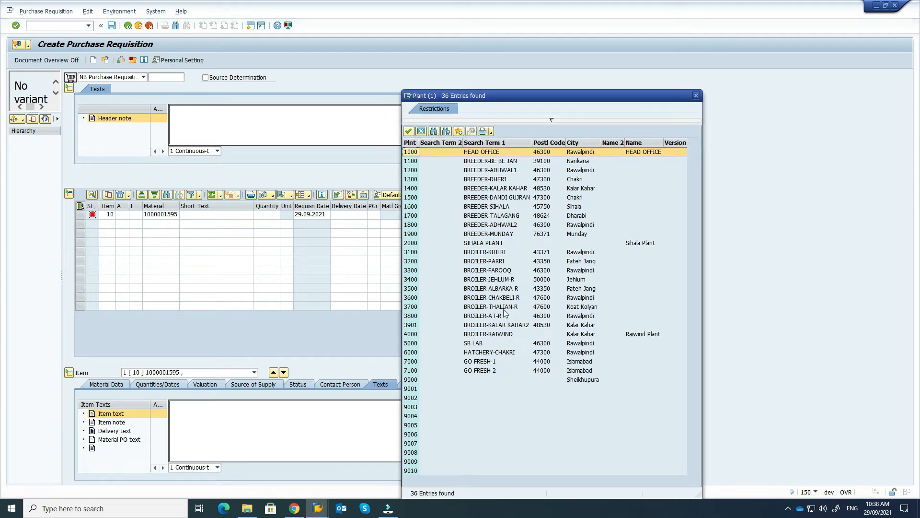
{"action": "double_click", "coordinate": [493, 151]}
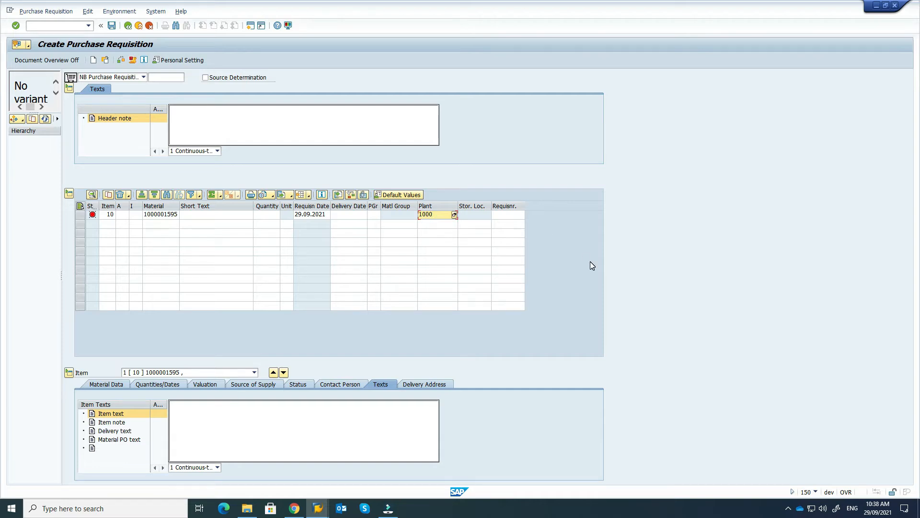
{"action": "key", "text": "Return"}
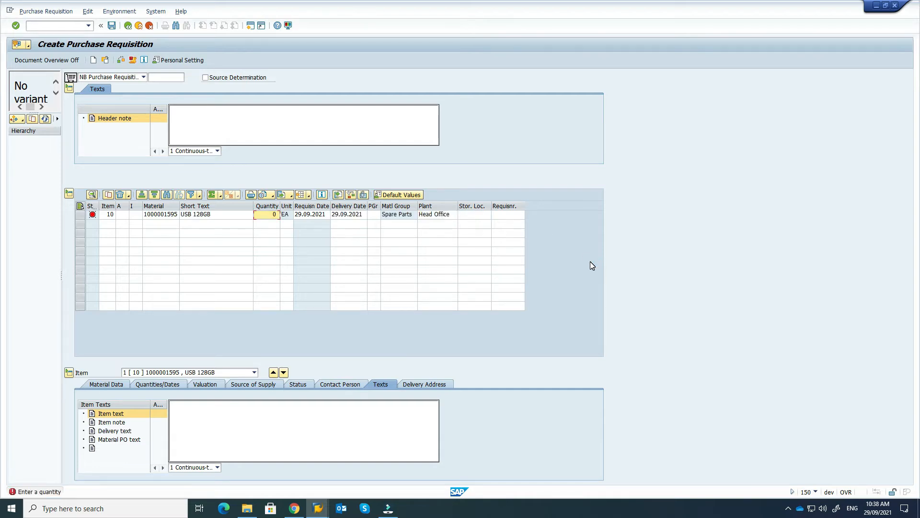
{"action": "type", "text": "5"}
{"action": "key", "text": "Return"}
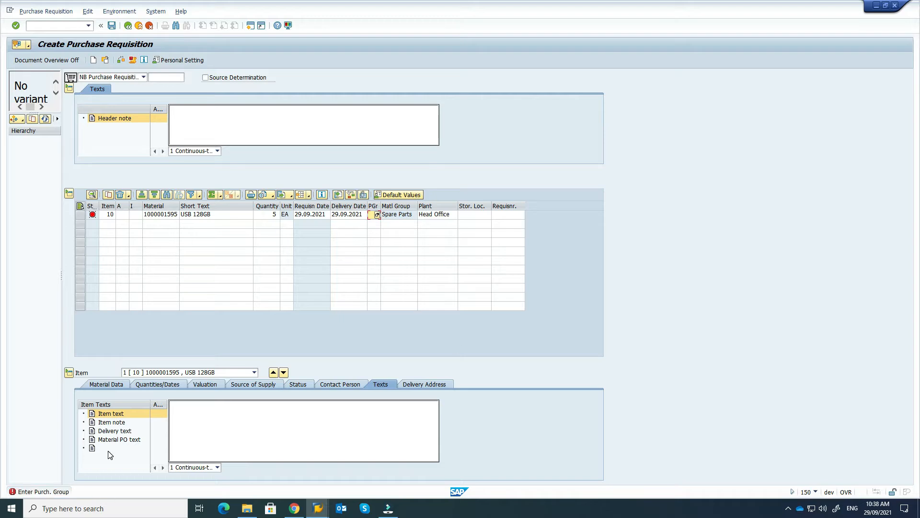
Step: Assign item 10 purchasing group 013 Live Operations and storage location 1001 General Store HO
{"action": "left_click", "coordinate": [377, 215]}
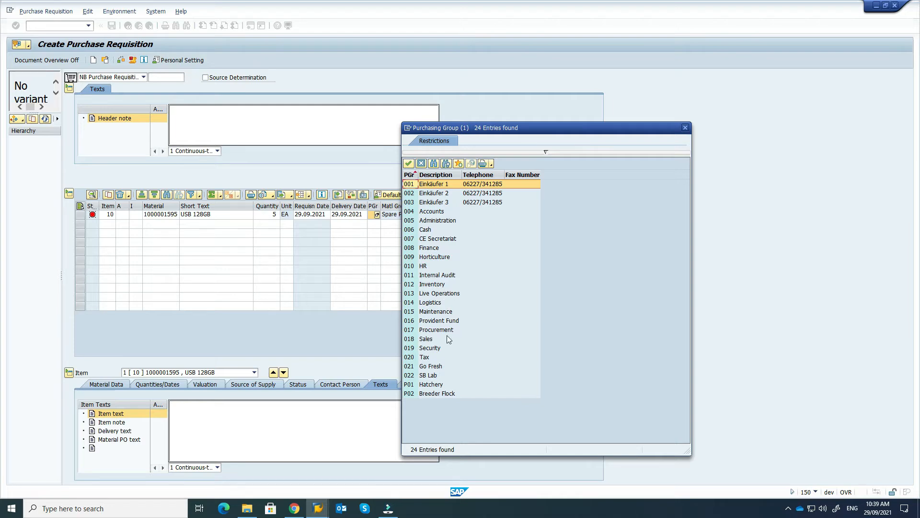
{"action": "double_click", "coordinate": [447, 293]}
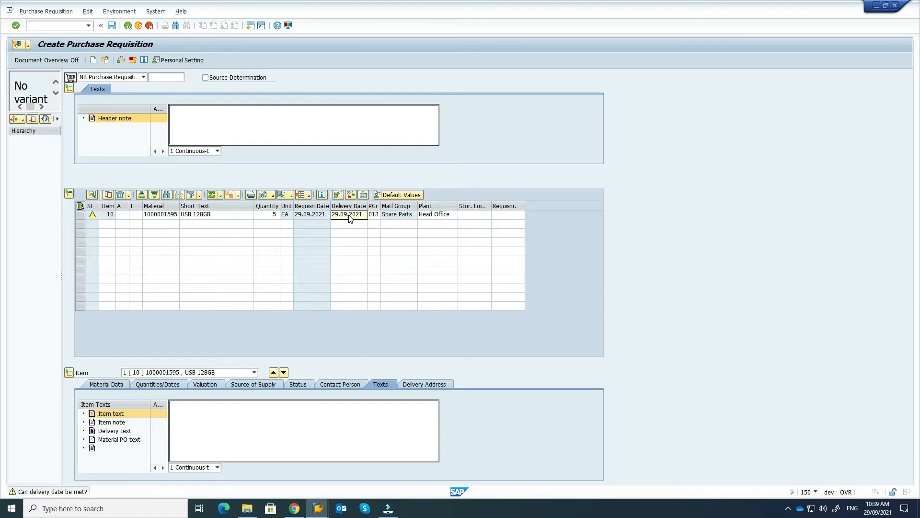
{"action": "left_click", "coordinate": [476, 215]}
{"action": "left_click", "coordinate": [488, 215]}
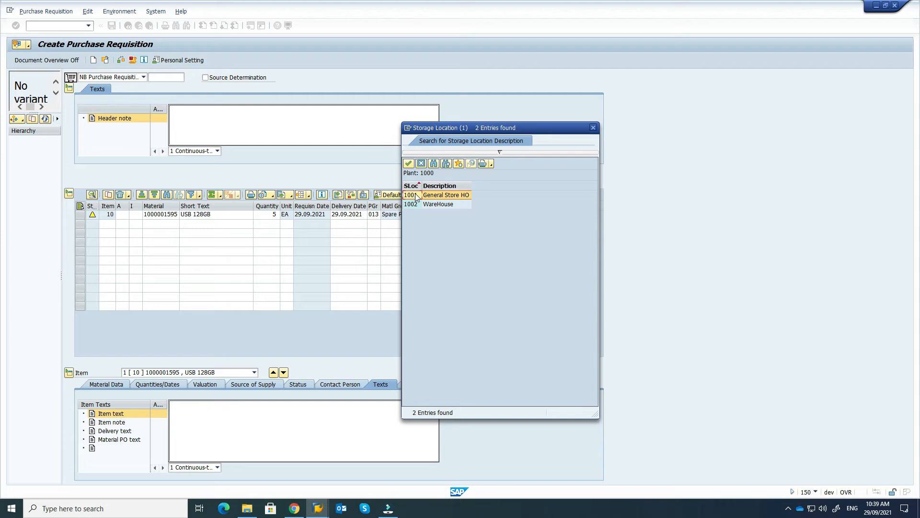
{"action": "double_click", "coordinate": [416, 197]}
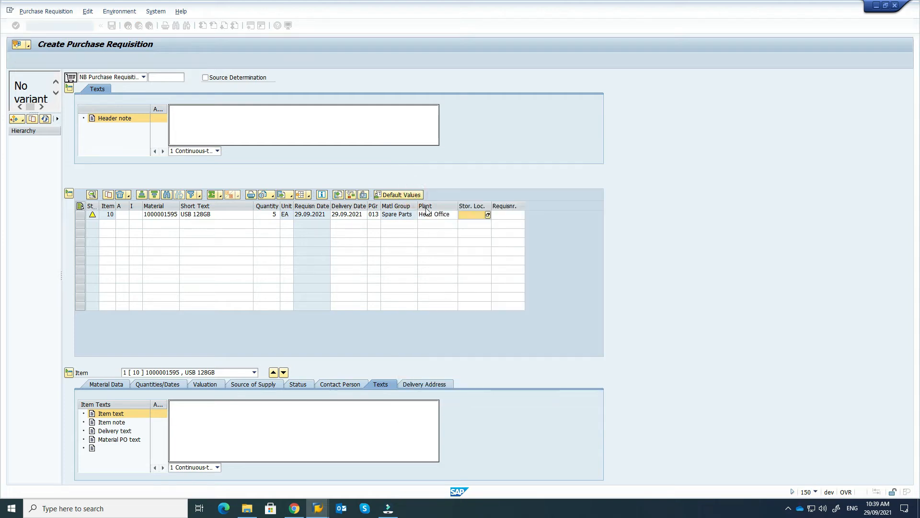
Step: Enter the requisitioner's full name on item 10 and confirm it
{"action": "left_click", "coordinate": [506, 214]}
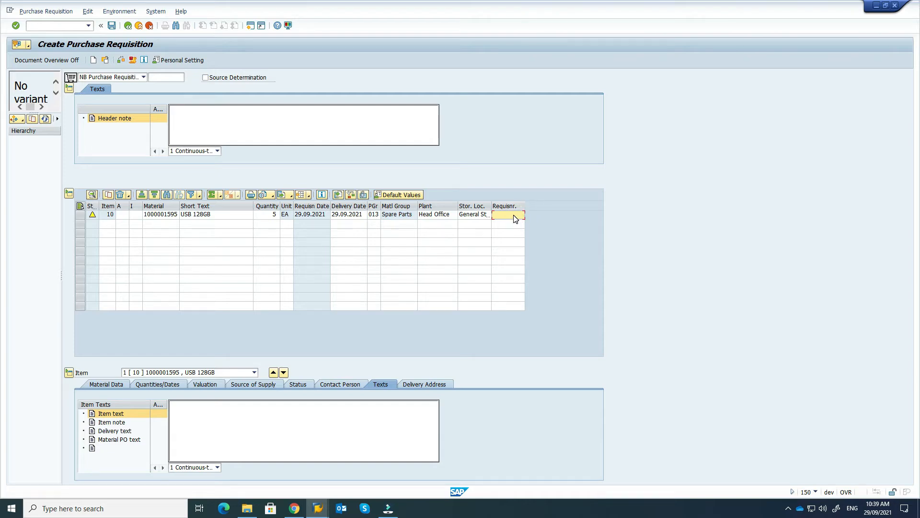
{"action": "type", "text": "uSMAN"}
{"action": "key", "text": "BackSpace"}
{"action": "key", "text": "BackSpace"}
{"action": "key", "text": "BackSpace"}
{"action": "key", "text": "BackSpace"}
{"action": "key", "text": "BackSpace"}
{"action": "key", "text": "Return"}
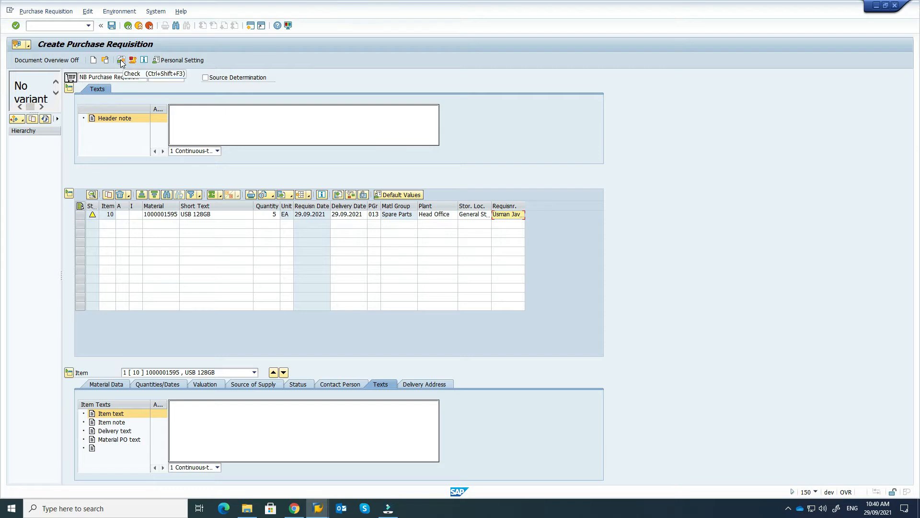
Step: Check and save the requisition, copy its new number from the message details, then exit
{"action": "left_click", "coordinate": [121, 62]}
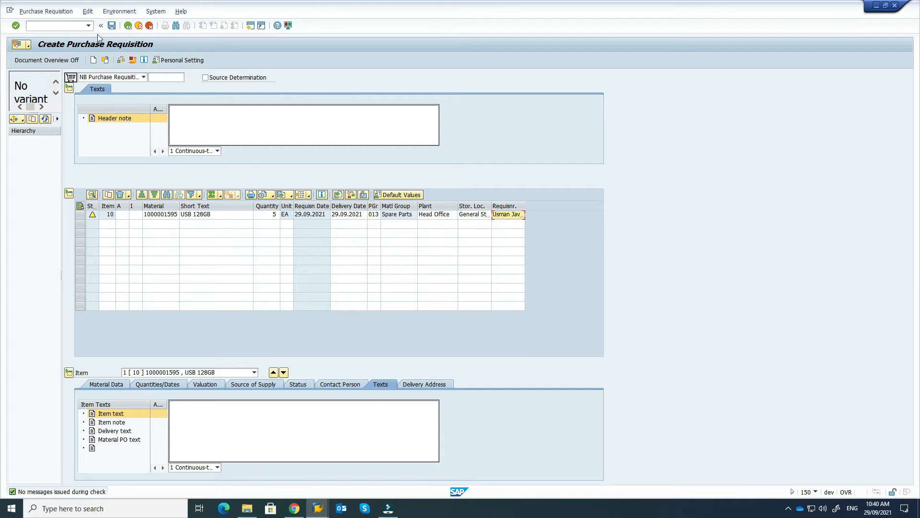
{"action": "left_click", "coordinate": [112, 27]}
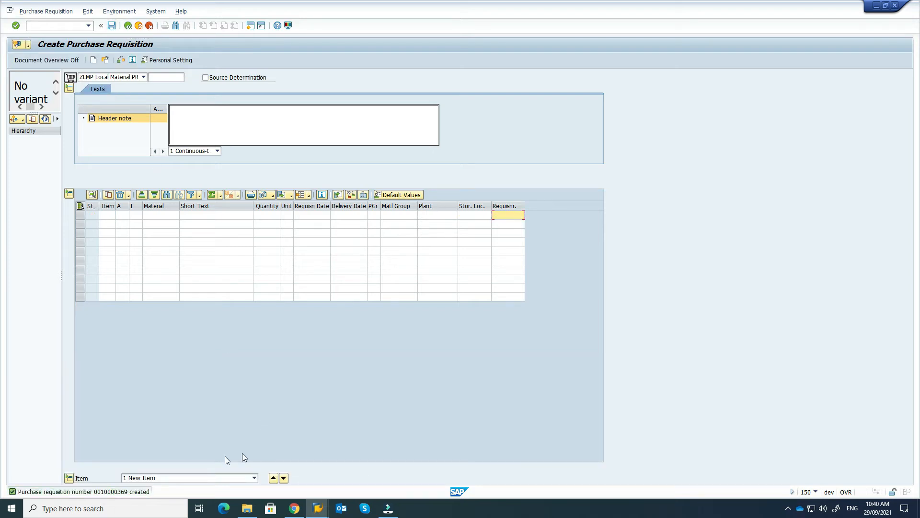
{"action": "double_click", "coordinate": [114, 492]}
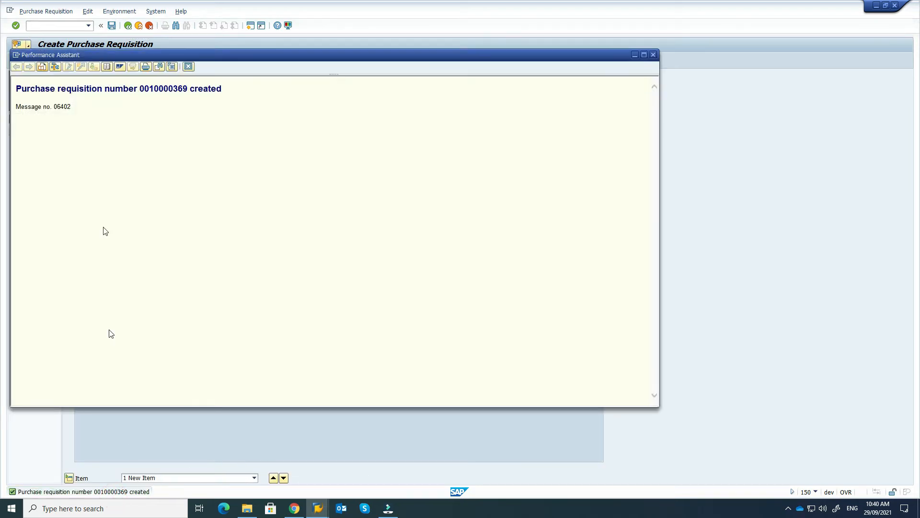
{"action": "left_click_drag", "start_coordinate": [139, 88], "coordinate": [188, 89]}
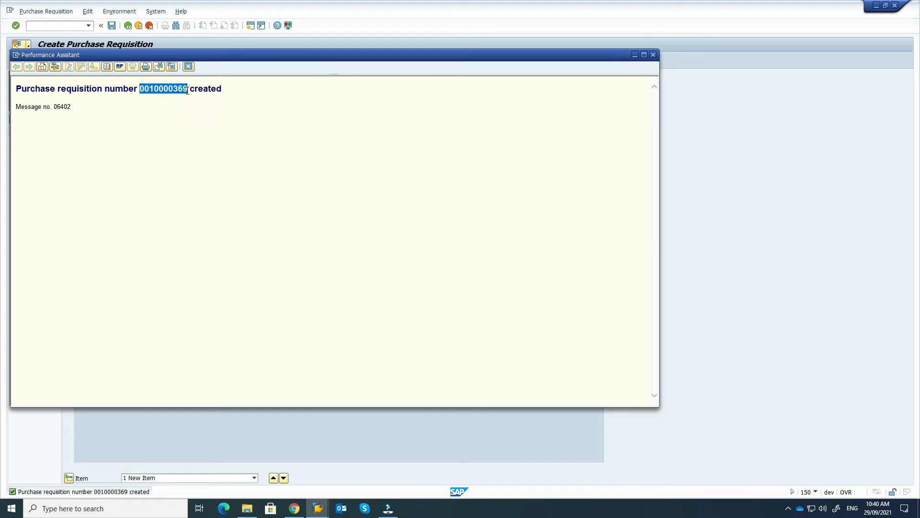
{"action": "left_click", "coordinate": [653, 56]}
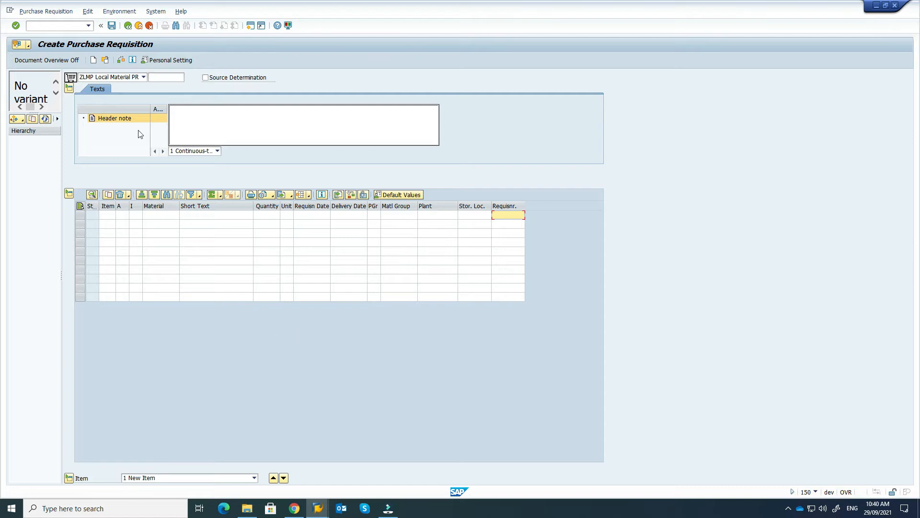
{"action": "left_click", "coordinate": [128, 26]}
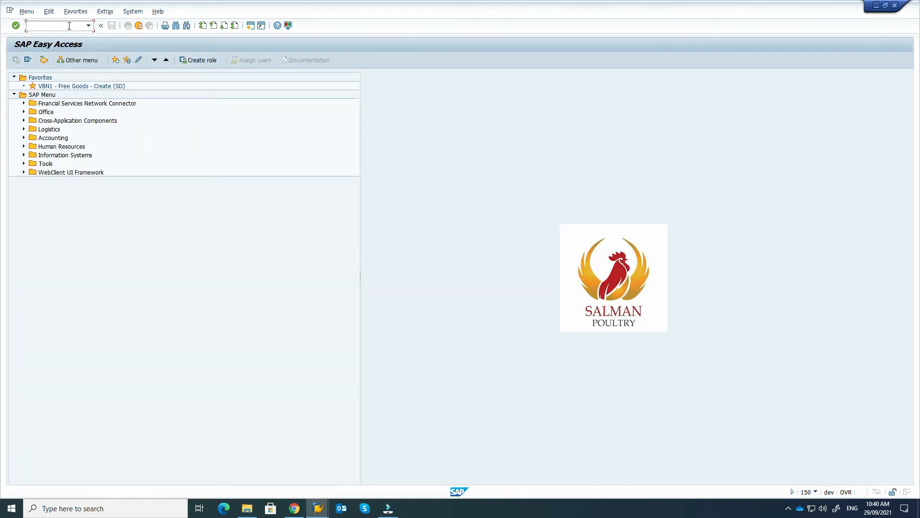
Step: Launch the ME5A purchase requisition list report
{"action": "type", "text": "me5a"}
{"action": "key", "text": "Return"}
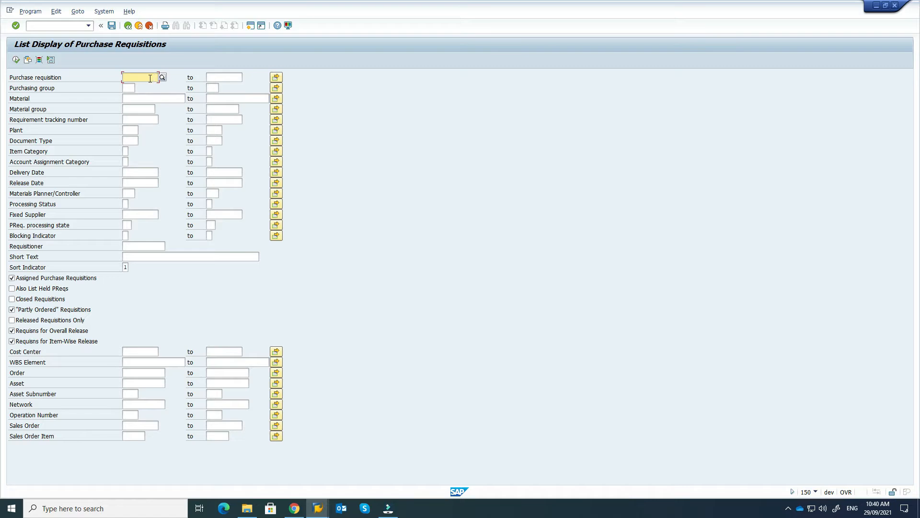
{"action": "left_click", "coordinate": [155, 100]}
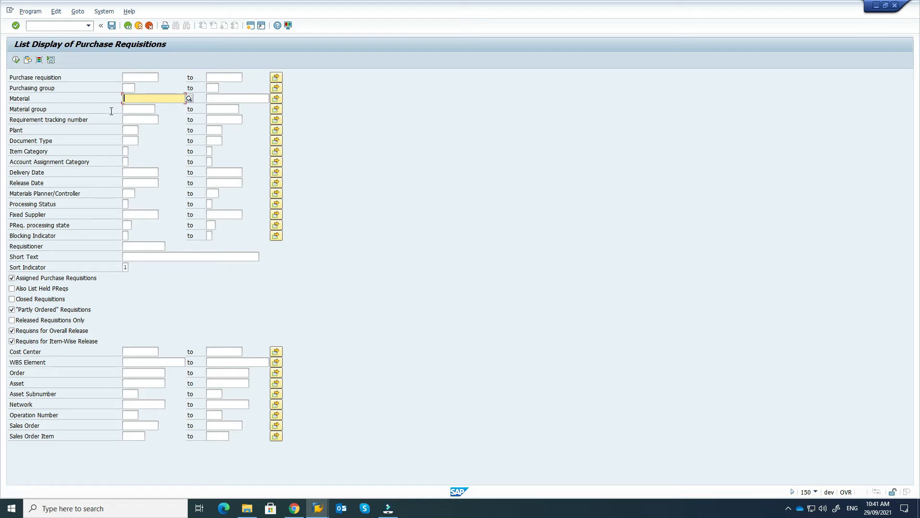
{"action": "type", "text": "usb"}
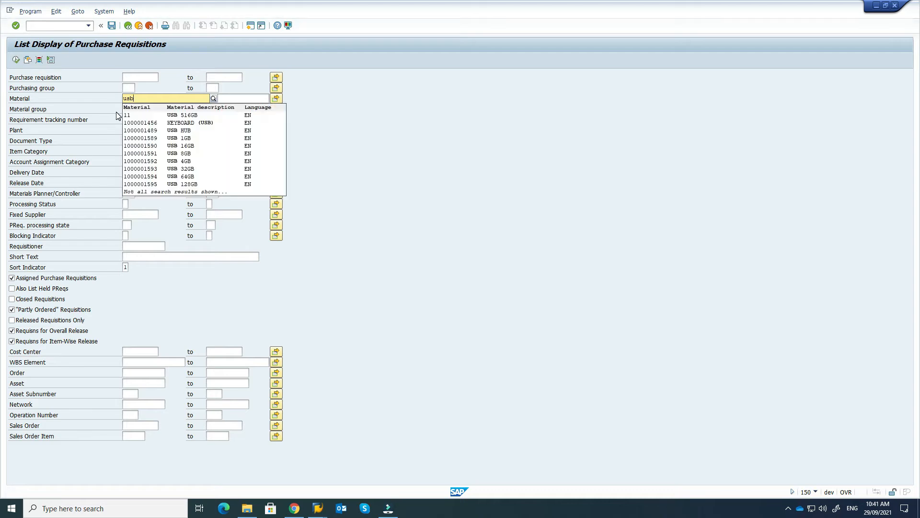
{"action": "left_click", "coordinate": [186, 186]}
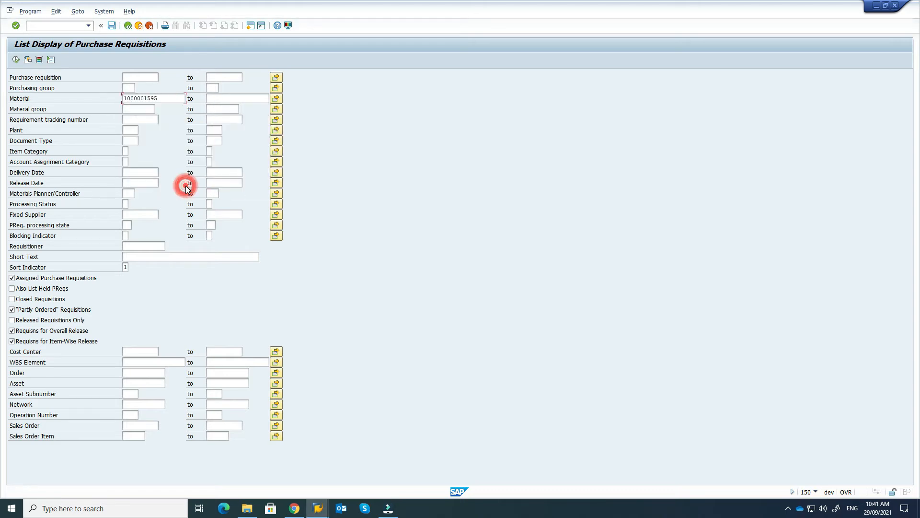
{"action": "left_click", "coordinate": [129, 130]}
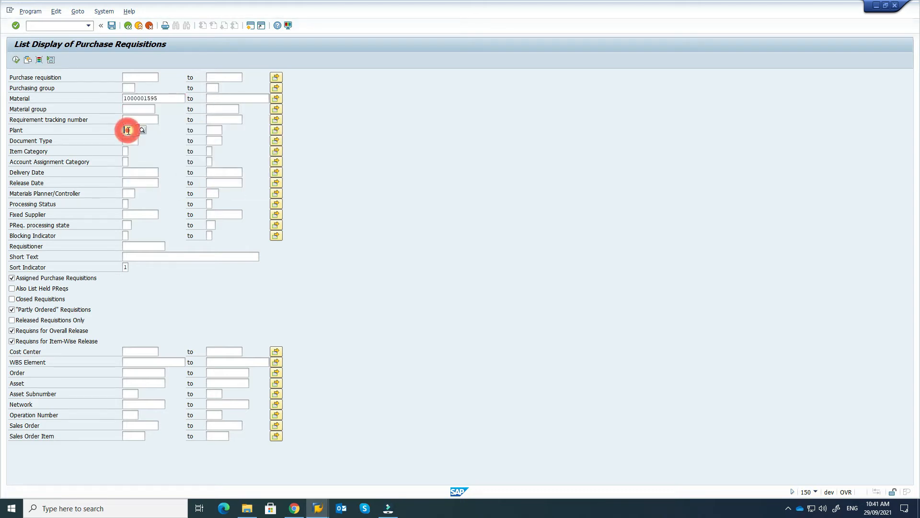
{"action": "type", "text": "1000"}
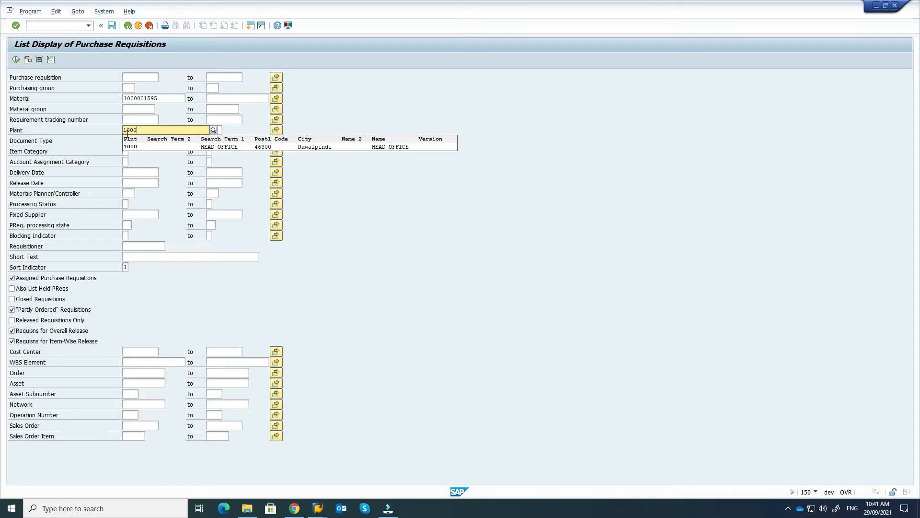
{"action": "left_click", "coordinate": [133, 145]}
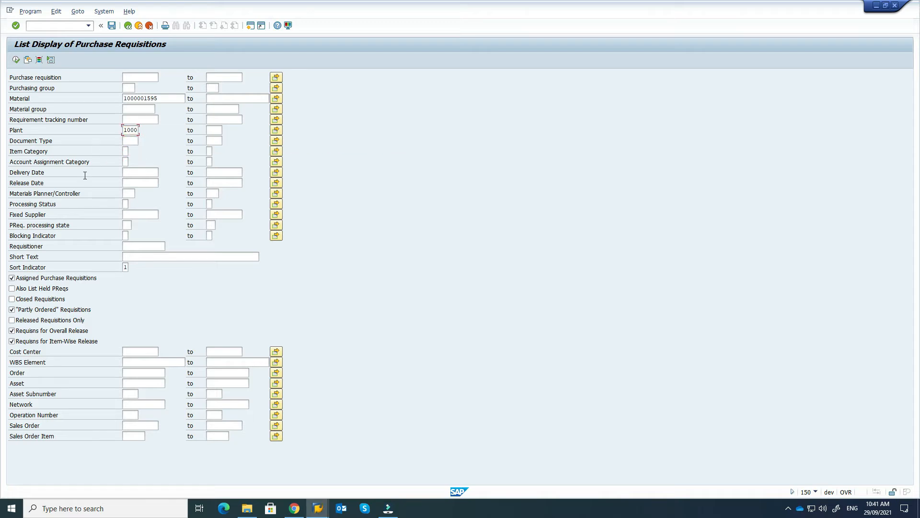
{"action": "left_click", "coordinate": [156, 172]}
{"action": "left_click", "coordinate": [165, 172]}
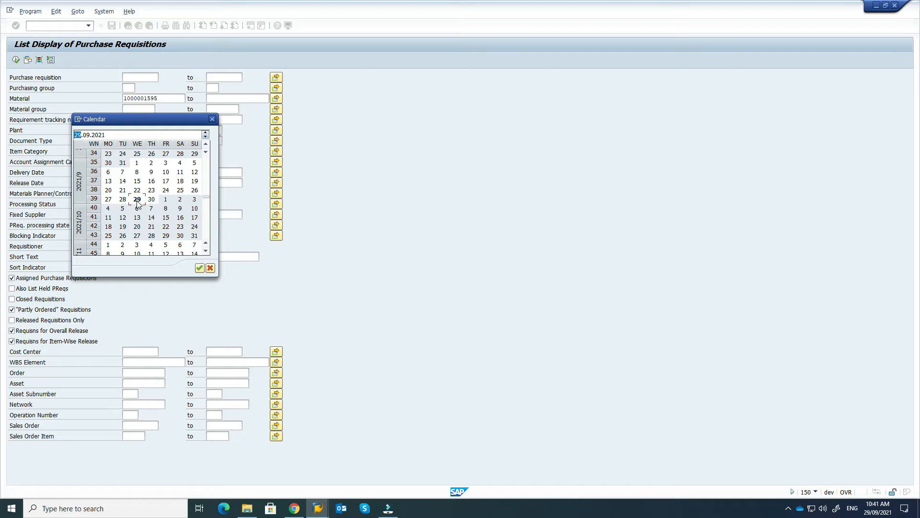
{"action": "double_click", "coordinate": [137, 200]}
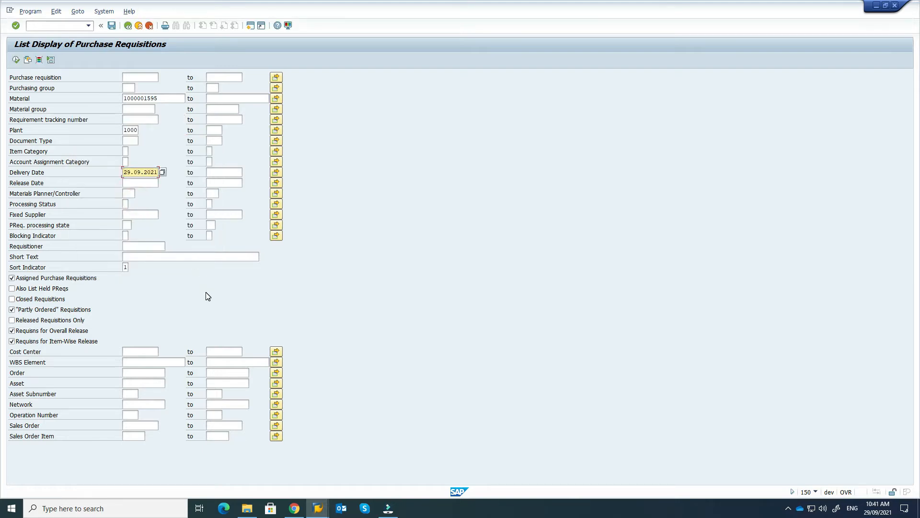
{"action": "left_click", "coordinate": [17, 60]}
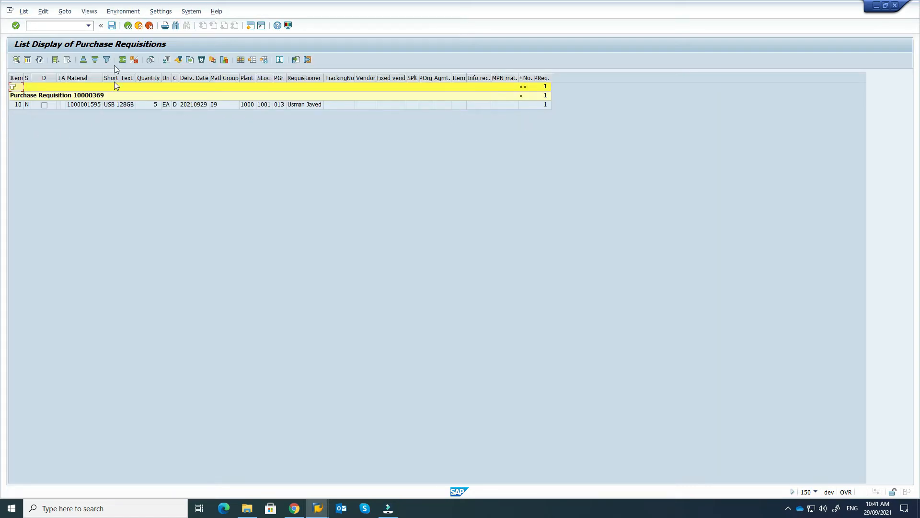
Step: Back out of the requisition list results twice
{"action": "left_click", "coordinate": [128, 27]}
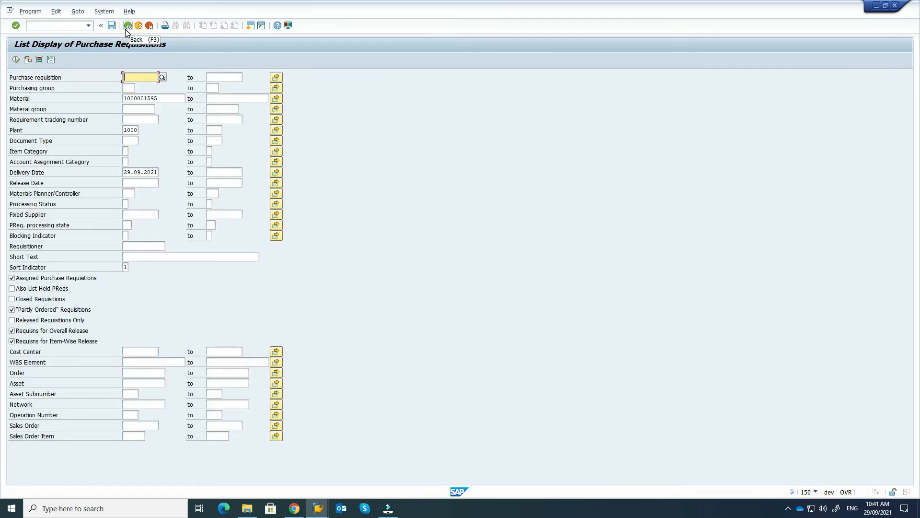
{"action": "left_click", "coordinate": [127, 27]}
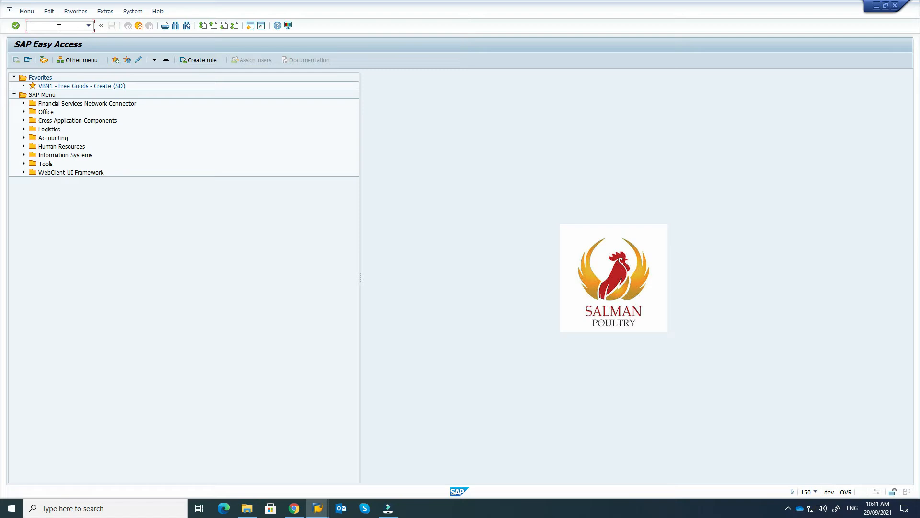
Step: Start a purchase order in ME21N and select the USB 128GB requisition from the Purchase Requisitions overview
{"action": "type", "text": "me21n"}
{"action": "key", "text": "Return"}
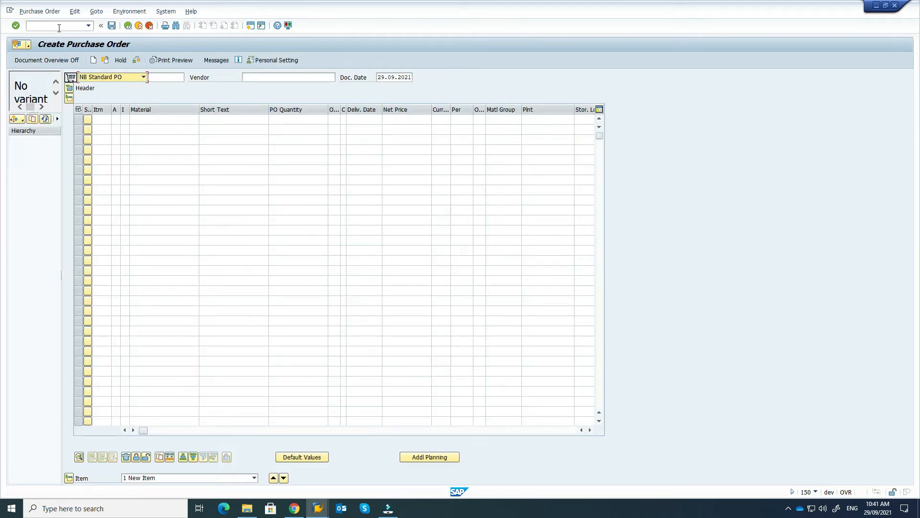
{"action": "left_click", "coordinate": [21, 121]}
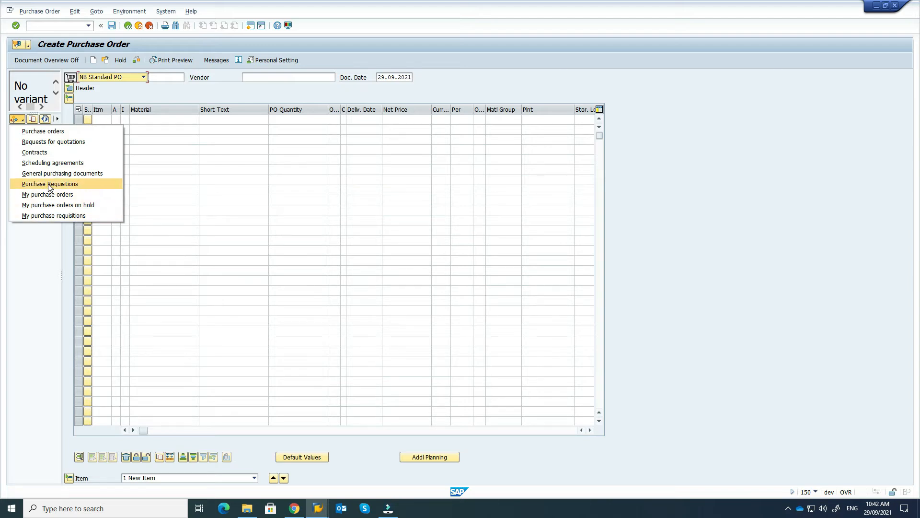
{"action": "left_click", "coordinate": [49, 216]}
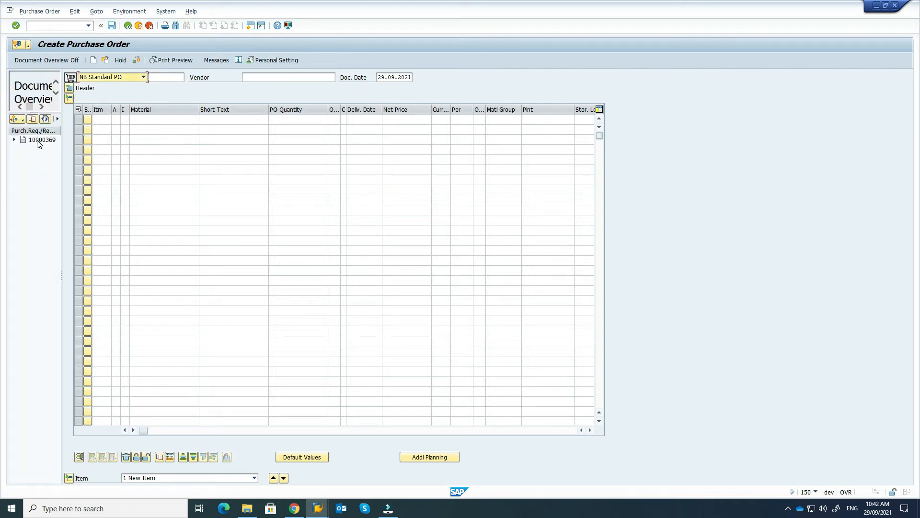
{"action": "left_click", "coordinate": [38, 141]}
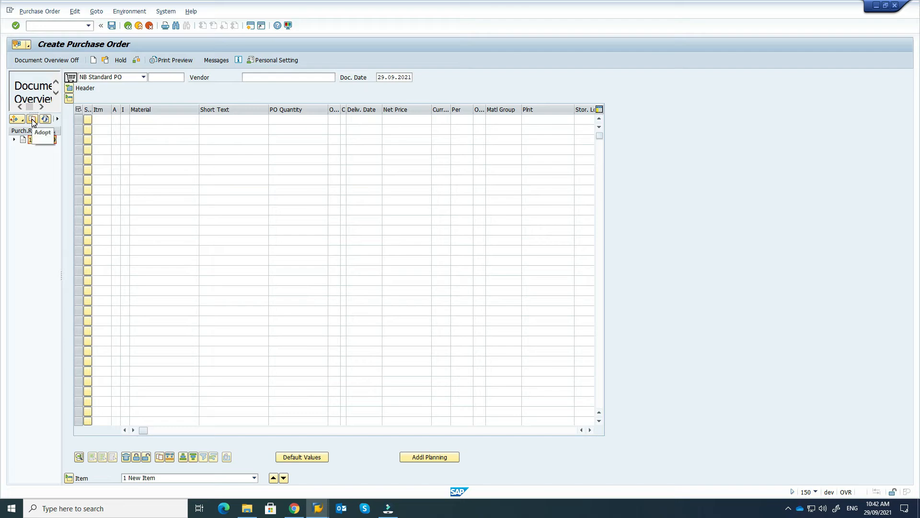
Step: Adopt the requisition into the order with purchasing org 1100 and the previously used local cash vendor
{"action": "left_click", "coordinate": [32, 119]}
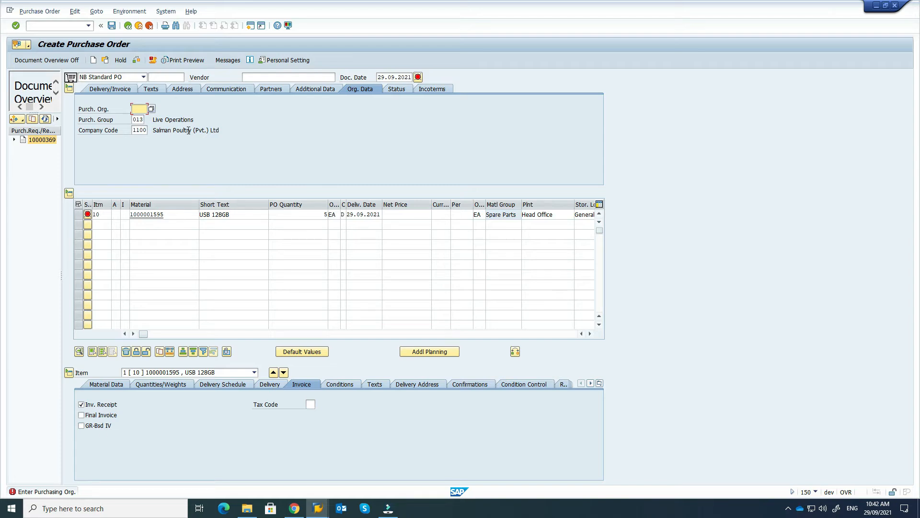
{"action": "type", "text": "1100"}
{"action": "key", "text": "Return"}
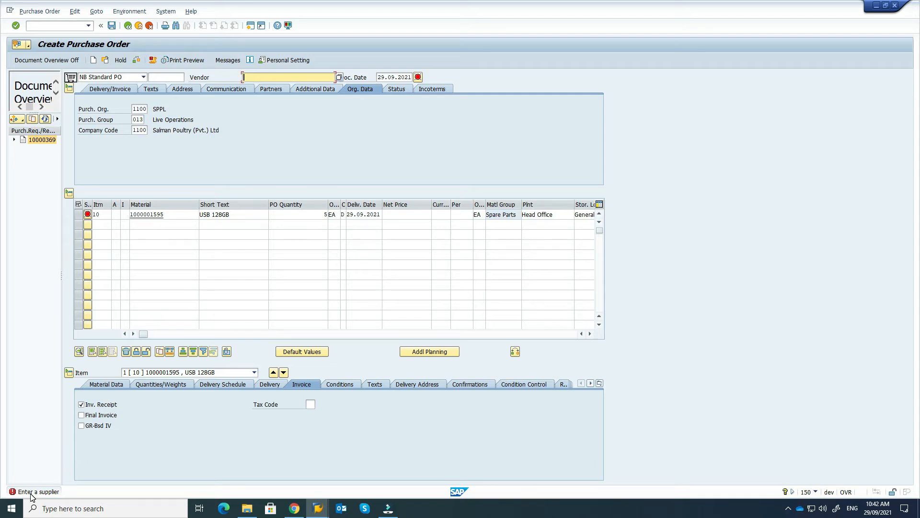
{"action": "left_click", "coordinate": [291, 78]}
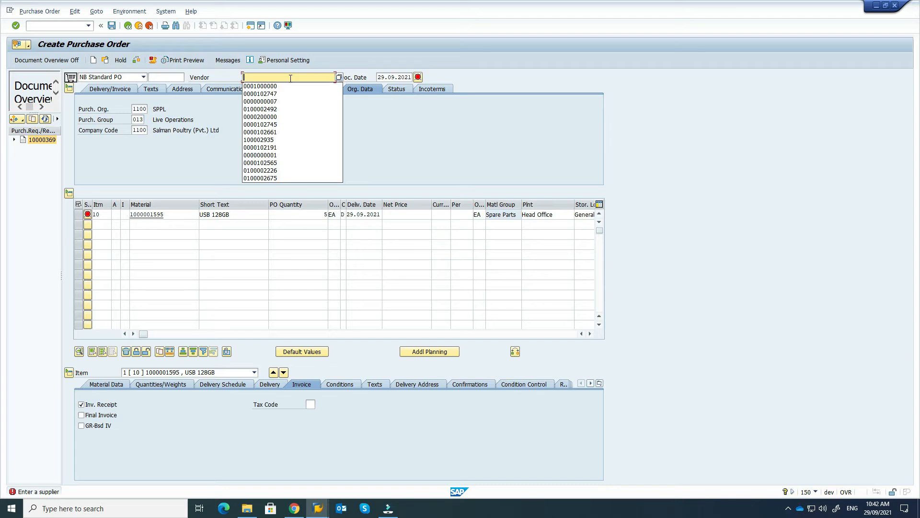
{"action": "left_click", "coordinate": [268, 87]}
{"action": "key", "text": "Return"}
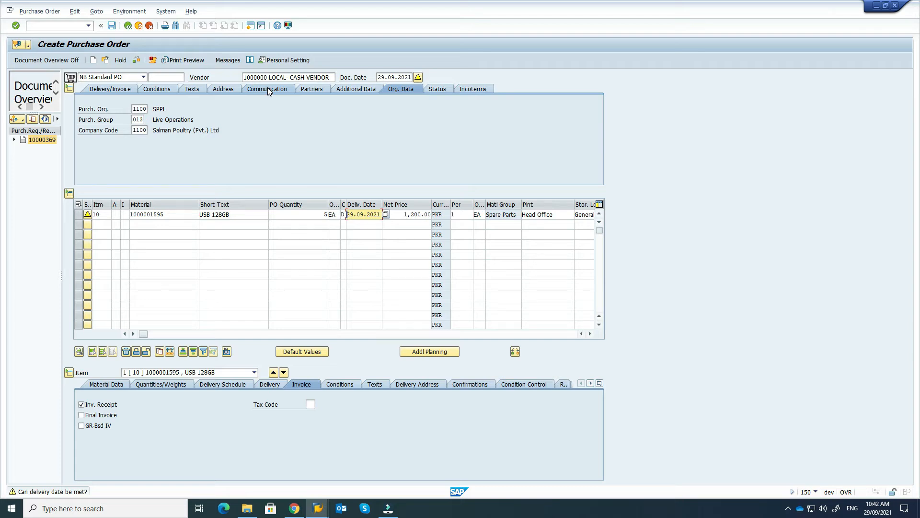
Step: Change item 10's net price to 1,300.00 and check the purchase order
{"action": "left_click", "coordinate": [320, 215]}
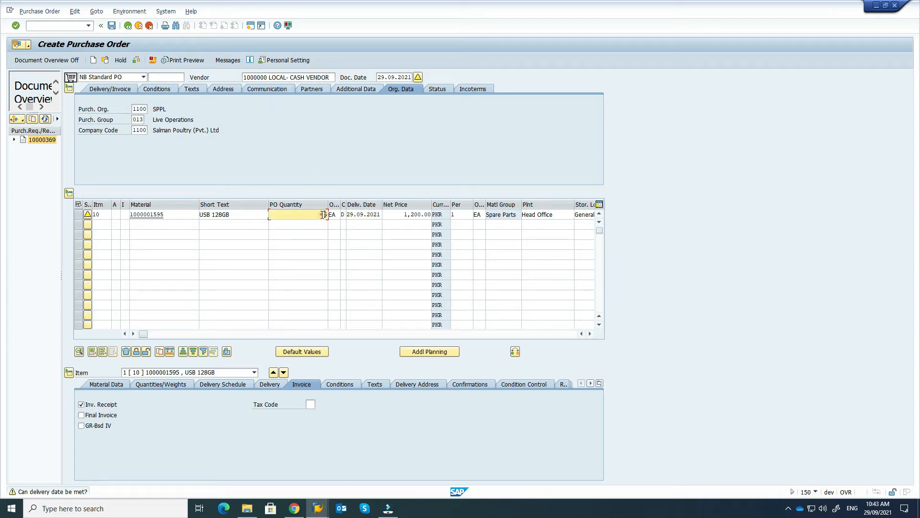
{"action": "left_click", "coordinate": [356, 214]}
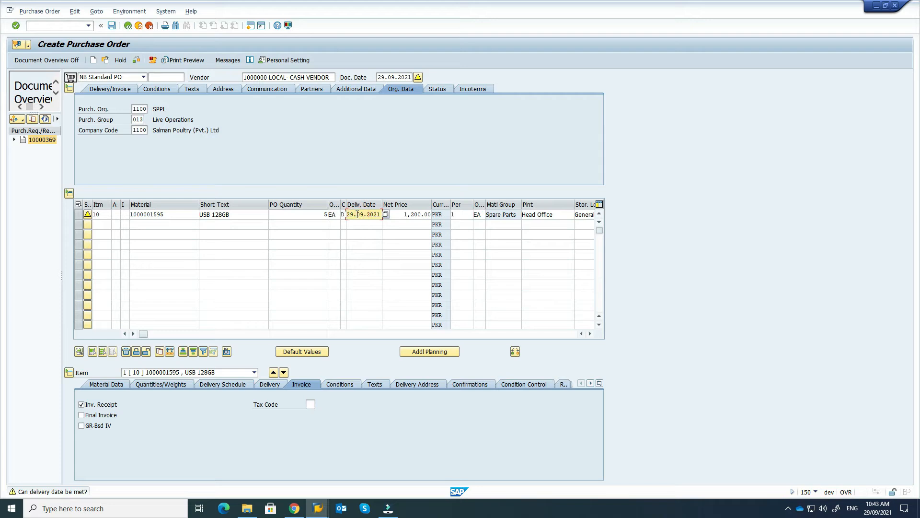
{"action": "left_click", "coordinate": [399, 214]}
{"action": "left_click", "coordinate": [400, 214]}
{"action": "double_click", "coordinate": [425, 217]}
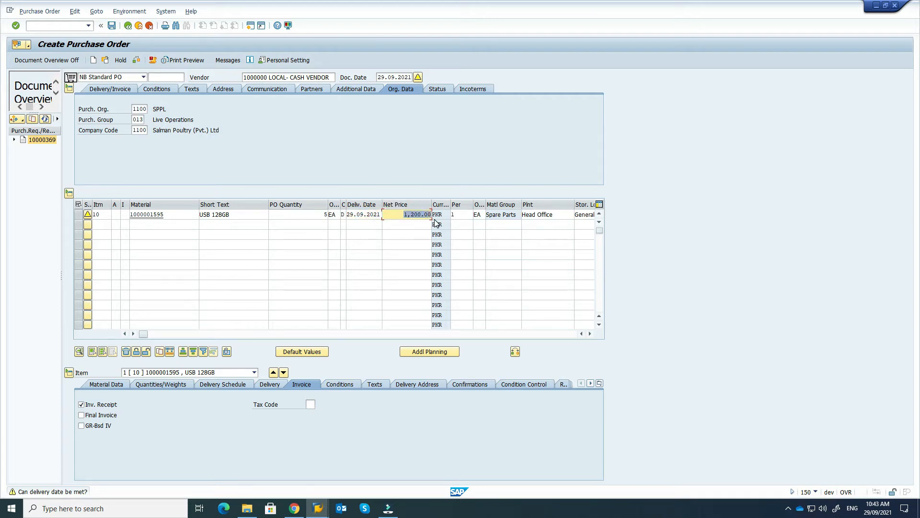
{"action": "type", "text": "1300"}
{"action": "key", "text": "Return"}
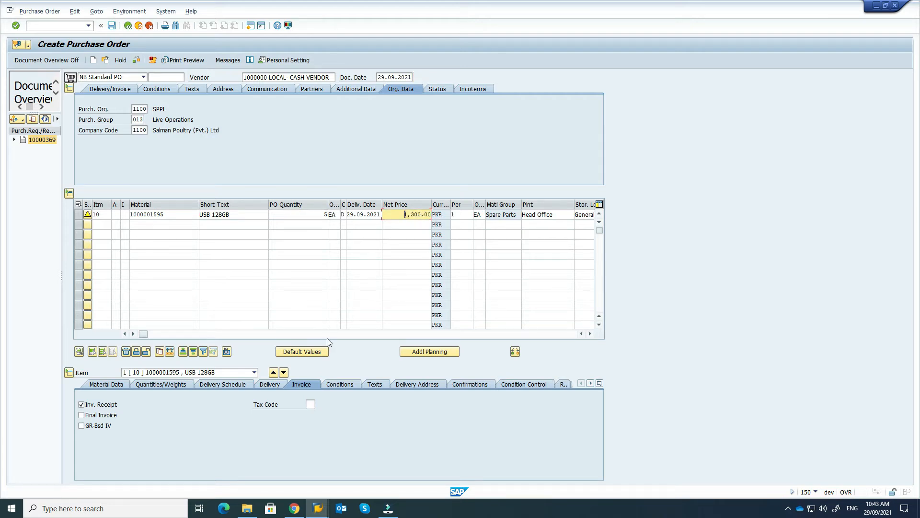
{"action": "left_click", "coordinate": [136, 61]}
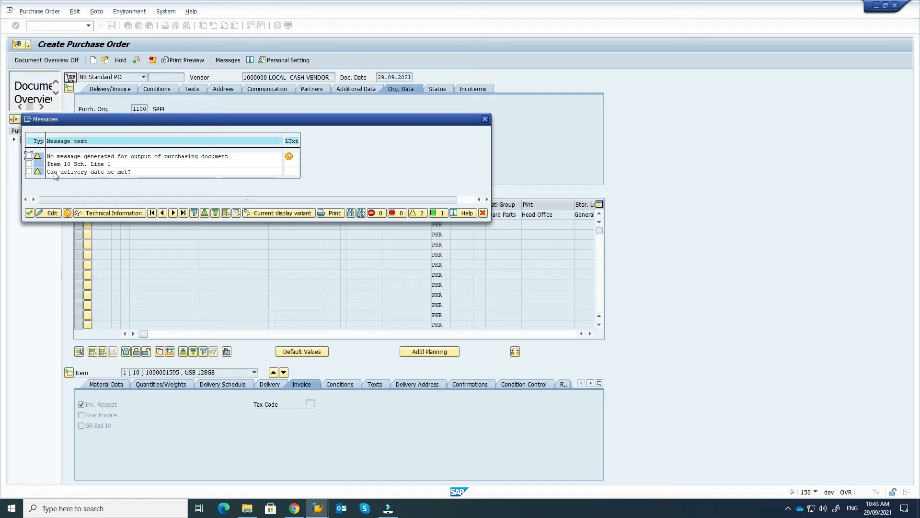
Step: Dismiss the check messages and save the USB 128GB purchase order despite the warnings
{"action": "left_click", "coordinate": [29, 213]}
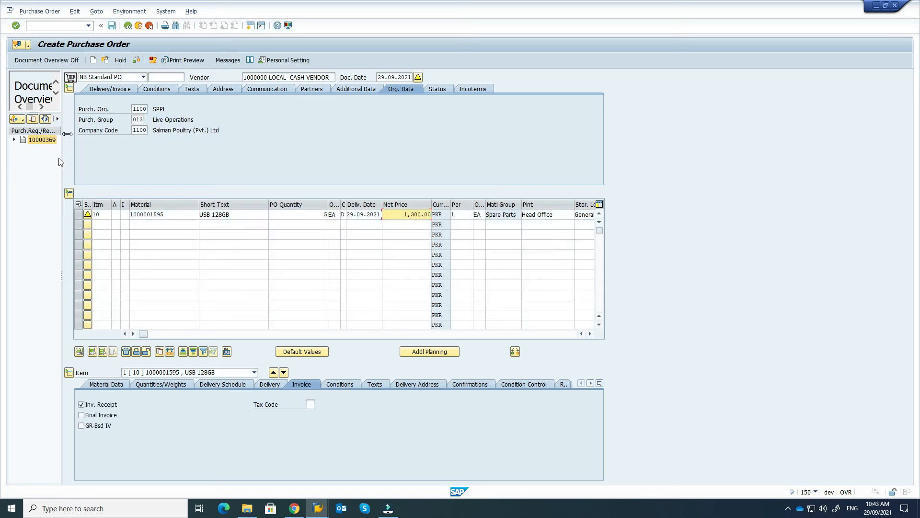
{"action": "left_click", "coordinate": [112, 26]}
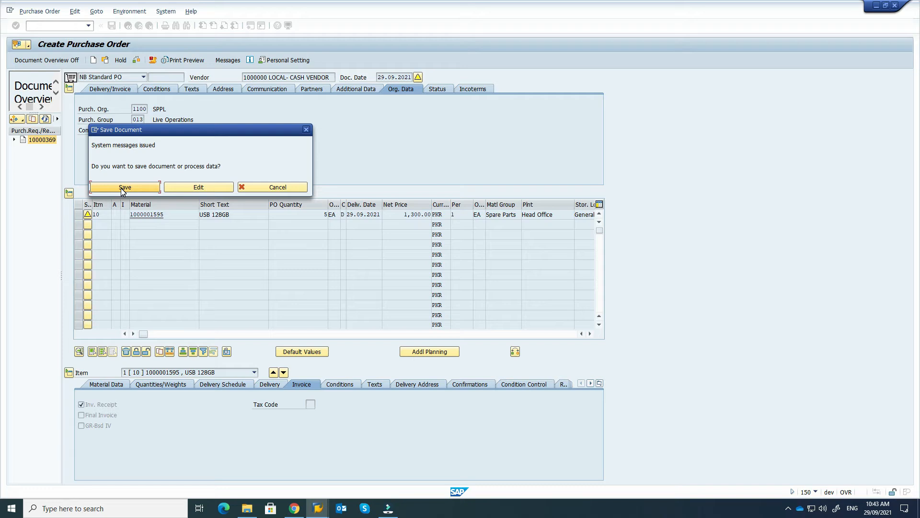
{"action": "left_click", "coordinate": [123, 188]}
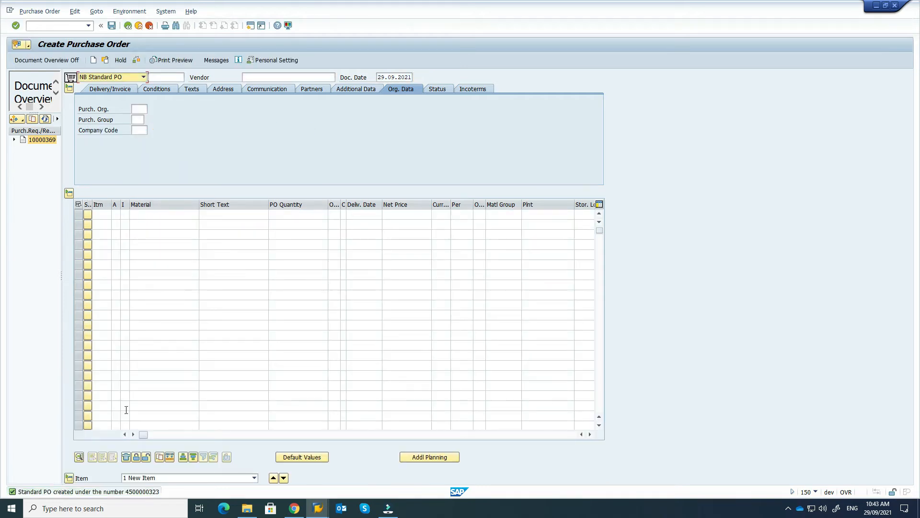
Step: Read the new purchase order number in the message details, then go back to SAP Easy Access
{"action": "double_click", "coordinate": [120, 492]}
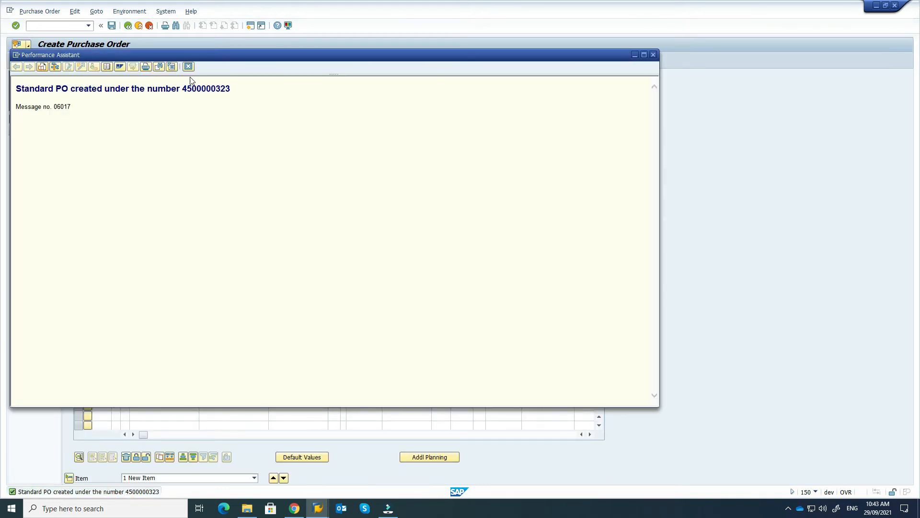
{"action": "left_click_drag", "start_coordinate": [183, 88], "coordinate": [241, 97]}
{"action": "key", "text": "ctrl+c"}
{"action": "left_click", "coordinate": [654, 55]}
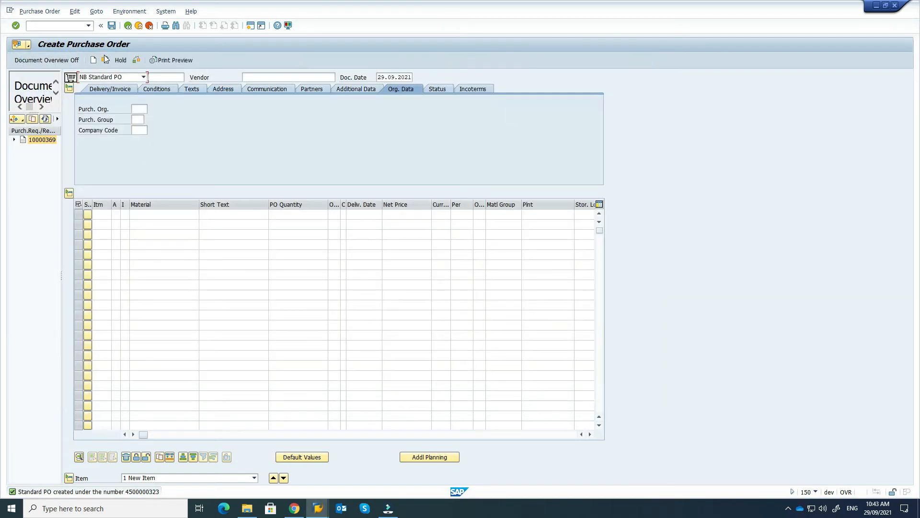
{"action": "left_click", "coordinate": [128, 27]}
{"action": "left_click", "coordinate": [62, 27]}
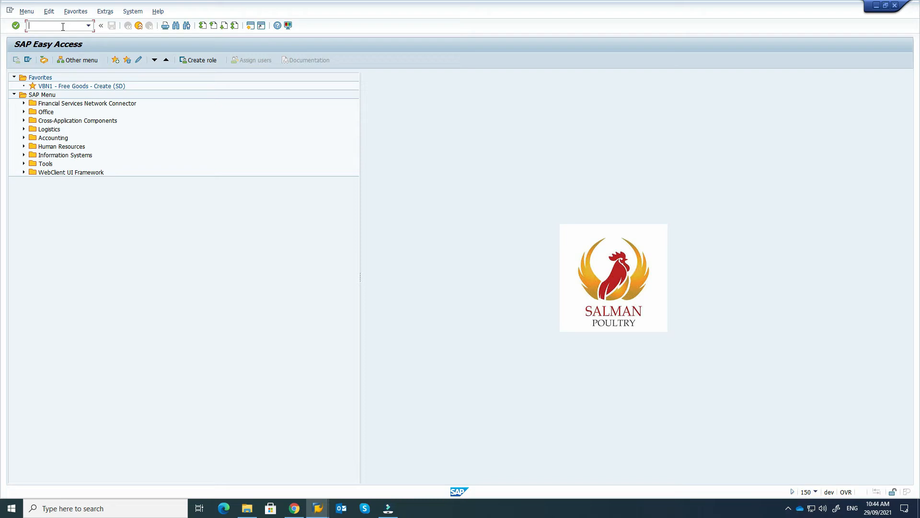
Step: Run ME2L for the cash vendor and plant 1000 with scope of list ALV
{"action": "type", "text": "me2l"}
{"action": "key", "text": "Return"}
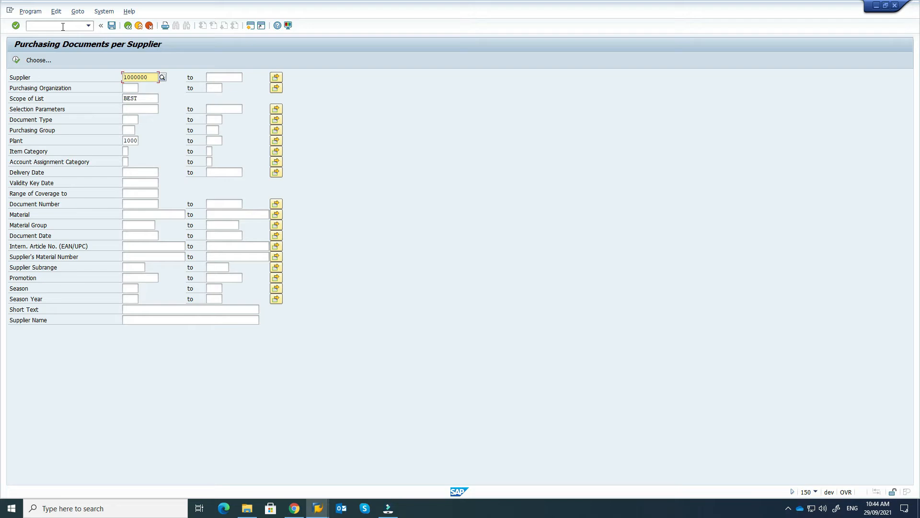
{"action": "double_click", "coordinate": [142, 98]}
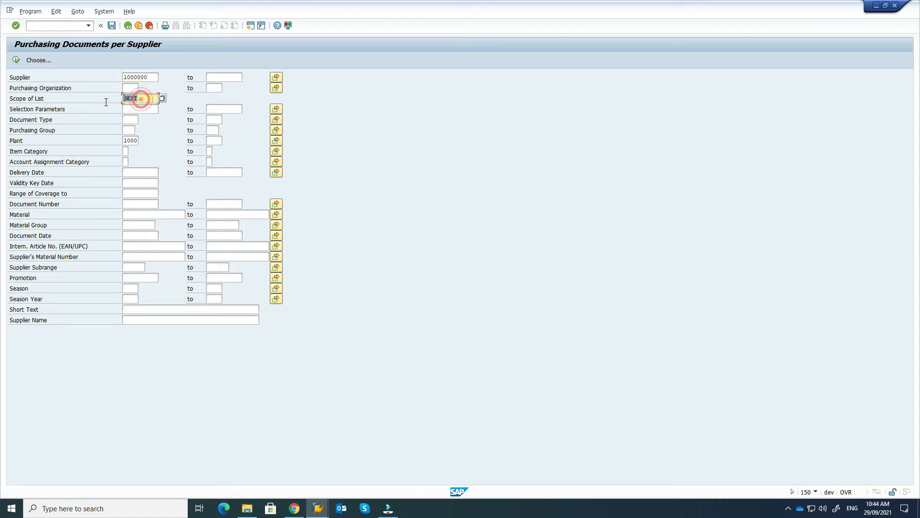
{"action": "type", "text": "alv"}
{"action": "left_click", "coordinate": [148, 109]}
{"action": "left_click", "coordinate": [17, 61]}
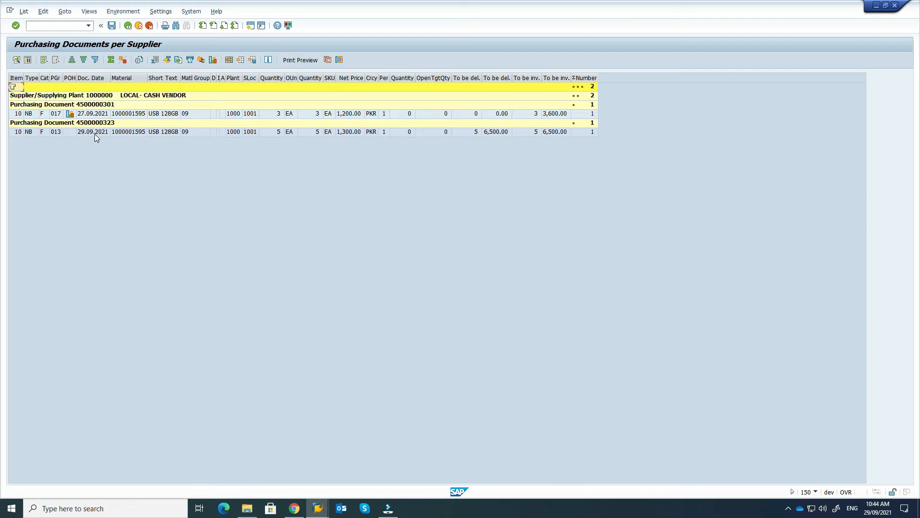
Step: Check the new 5 EA USB 128GB order line, then go back
{"action": "left_click", "coordinate": [129, 133]}
{"action": "left_click", "coordinate": [128, 26]}
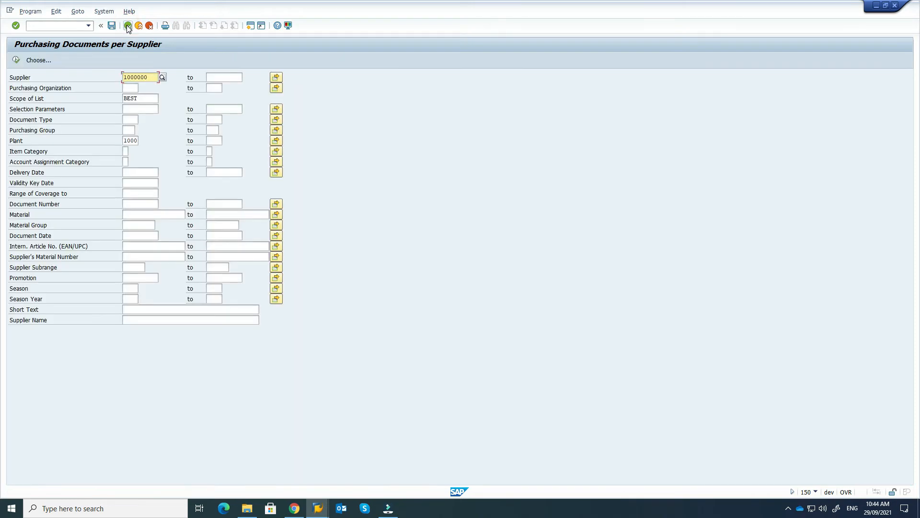
{"action": "left_click", "coordinate": [128, 26]}
{"action": "left_click", "coordinate": [79, 26]}
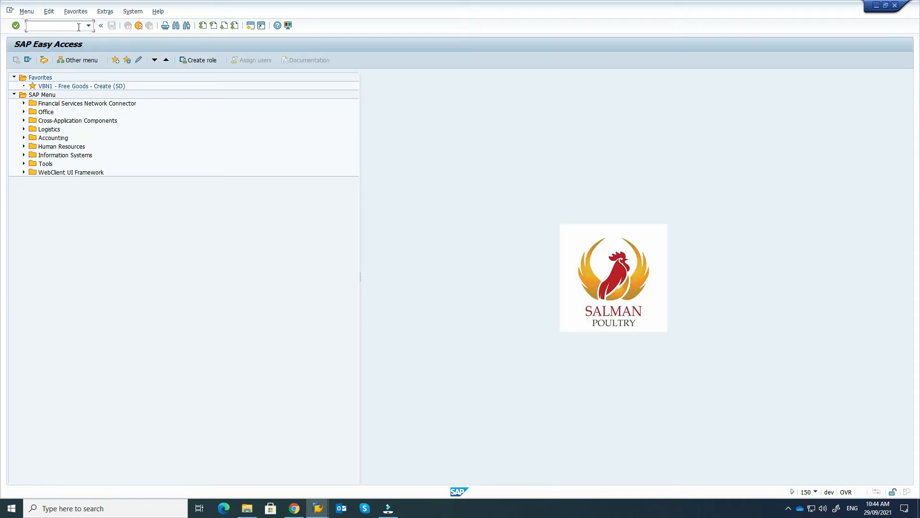
{"action": "type", "text": "me2n"}
{"action": "key", "text": "Return"}
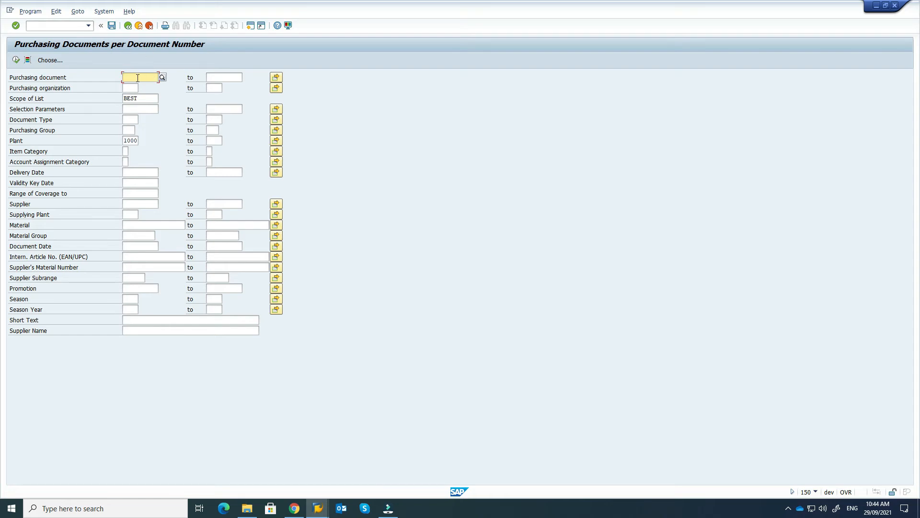
{"action": "key", "text": "ctrl+v"}
{"action": "left_click", "coordinate": [144, 98]}
{"action": "key", "text": "BackSpace"}
{"action": "key", "text": "BackSpace"}
{"action": "key", "text": "BackSpace"}
{"action": "key", "text": "BackSpace"}
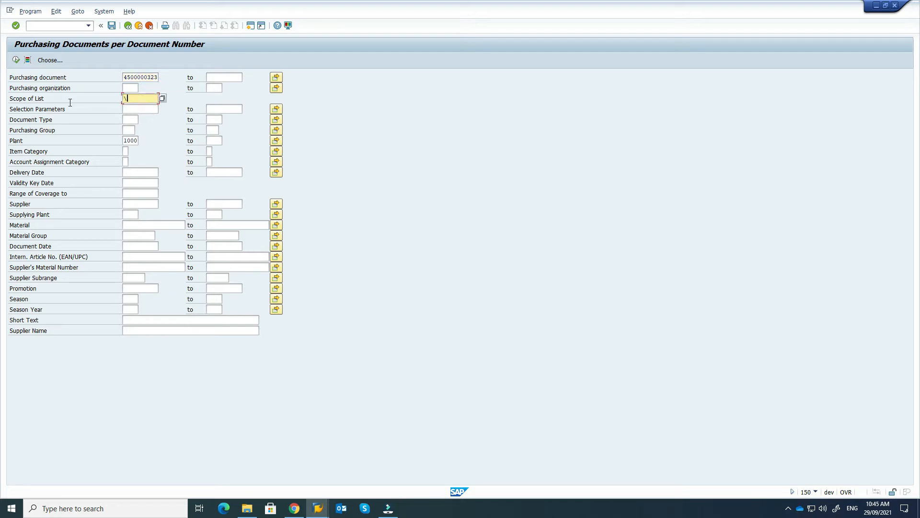
{"action": "type", "text": "alv"}
Step: Execute the report to view the USB 128GB line, then back out to SAP Easy Access
{"action": "left_click", "coordinate": [16, 60]}
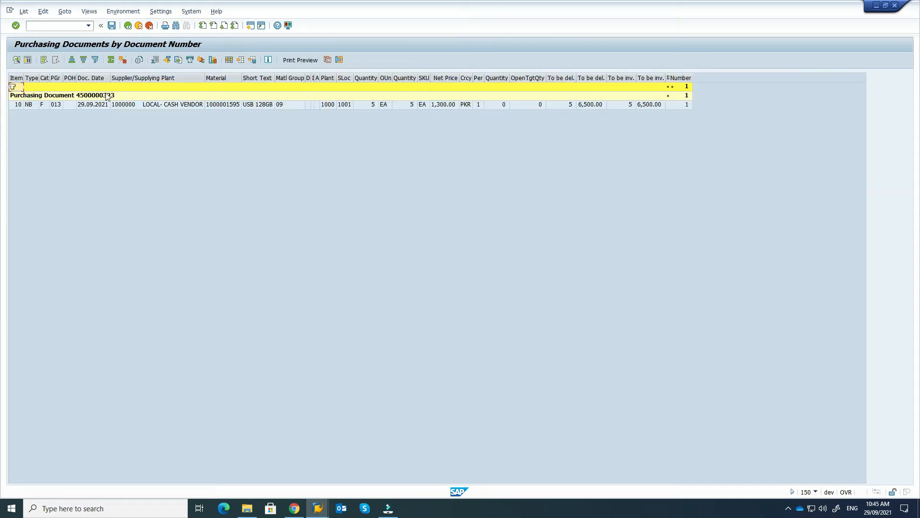
{"action": "left_click", "coordinate": [128, 28]}
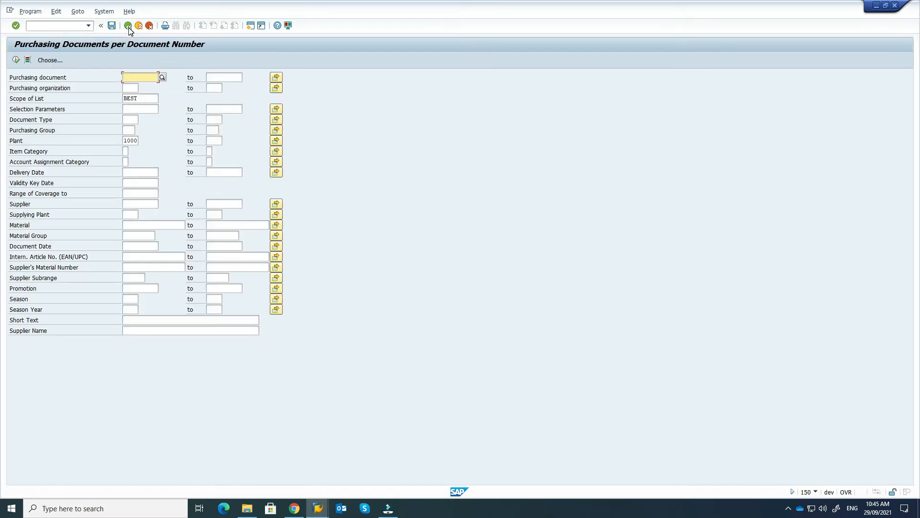
{"action": "left_click", "coordinate": [128, 29]}
{"action": "left_click", "coordinate": [53, 26]}
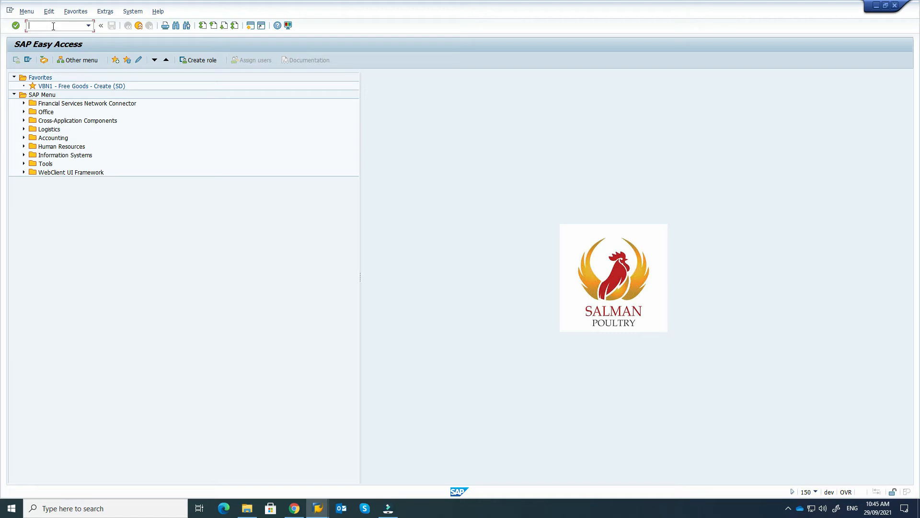
{"action": "type", "text": "mmbe"}
{"action": "key", "text": "Return"}
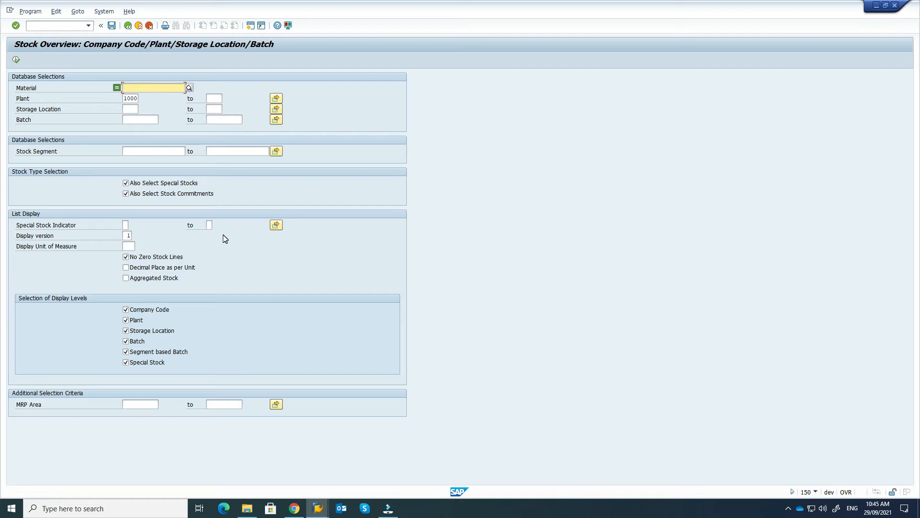
{"action": "type", "text": "usb"}
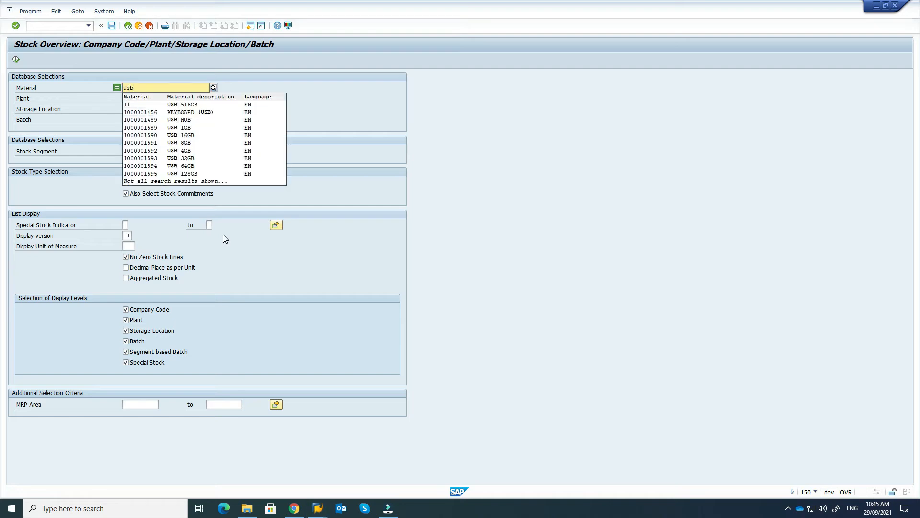
{"action": "left_click", "coordinate": [142, 174]}
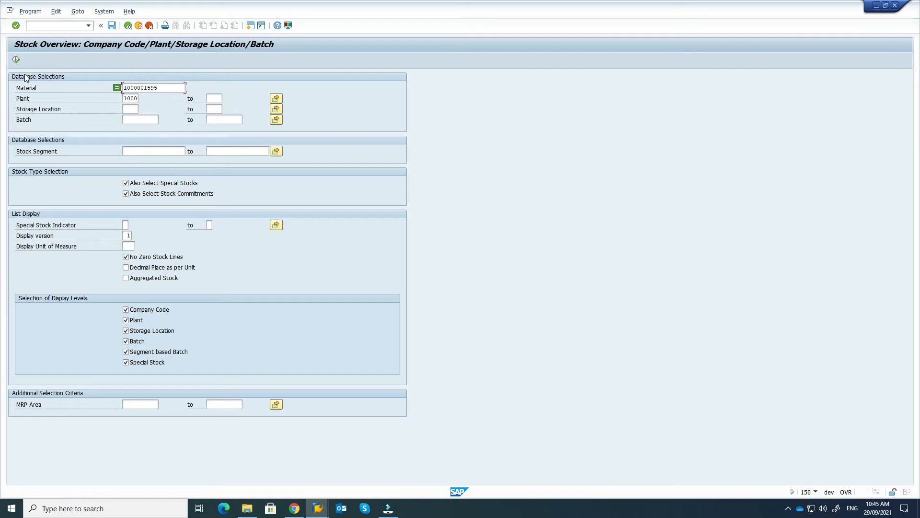
{"action": "left_click", "coordinate": [16, 60]}
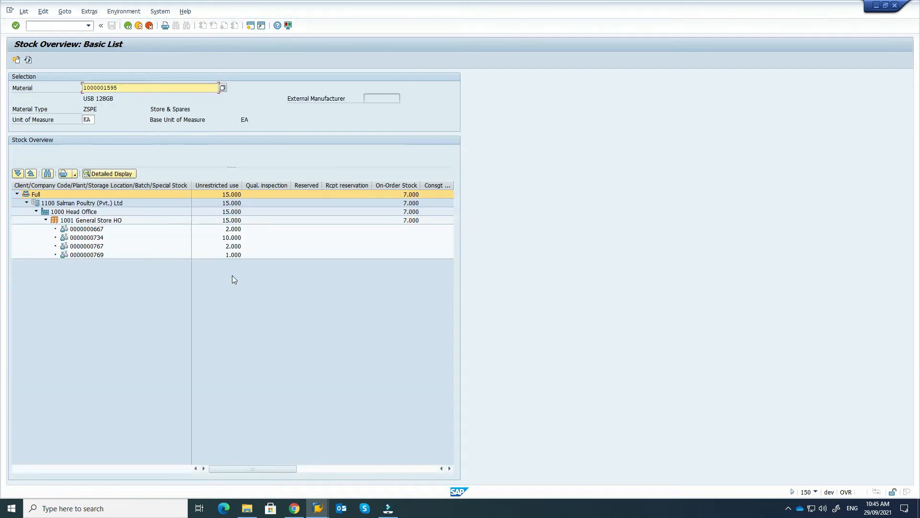
{"action": "left_click", "coordinate": [45, 220]}
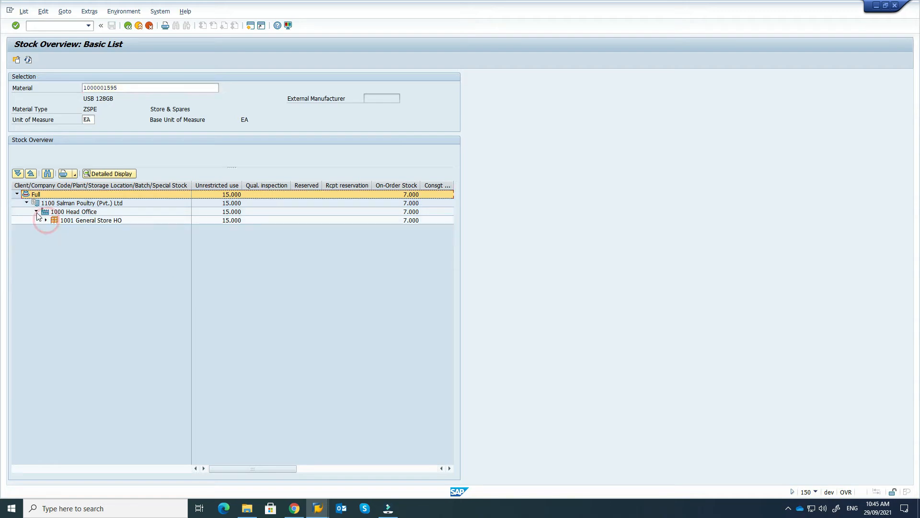
{"action": "left_click", "coordinate": [68, 204]}
{"action": "left_click", "coordinate": [36, 211]}
{"action": "left_click", "coordinate": [36, 211]}
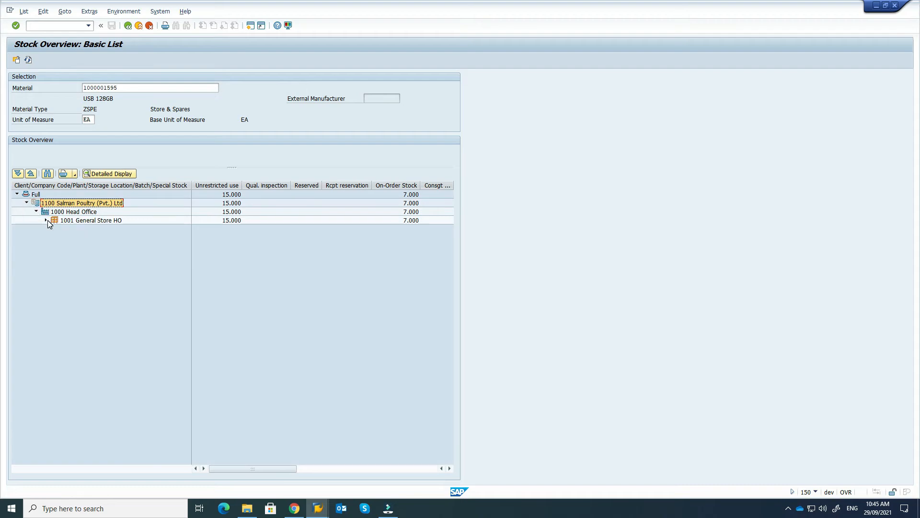
{"action": "left_click", "coordinate": [47, 221]}
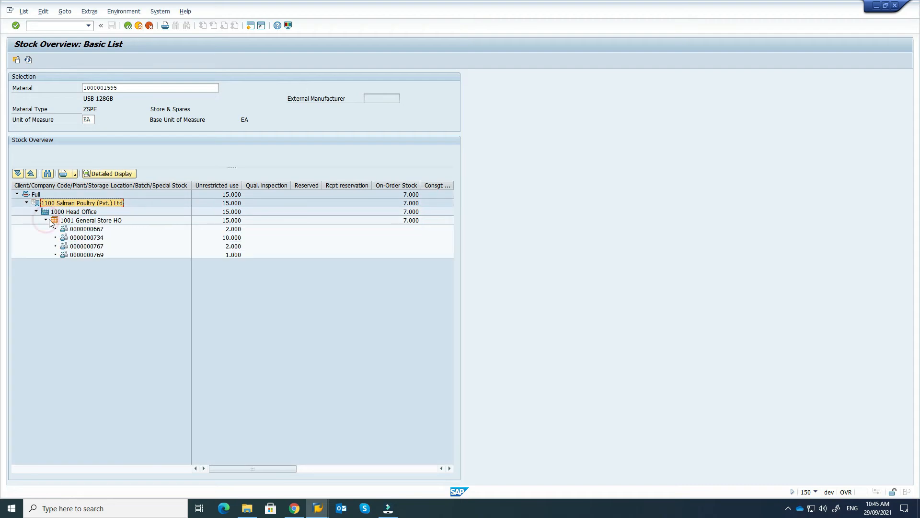
{"action": "left_click", "coordinate": [102, 229]}
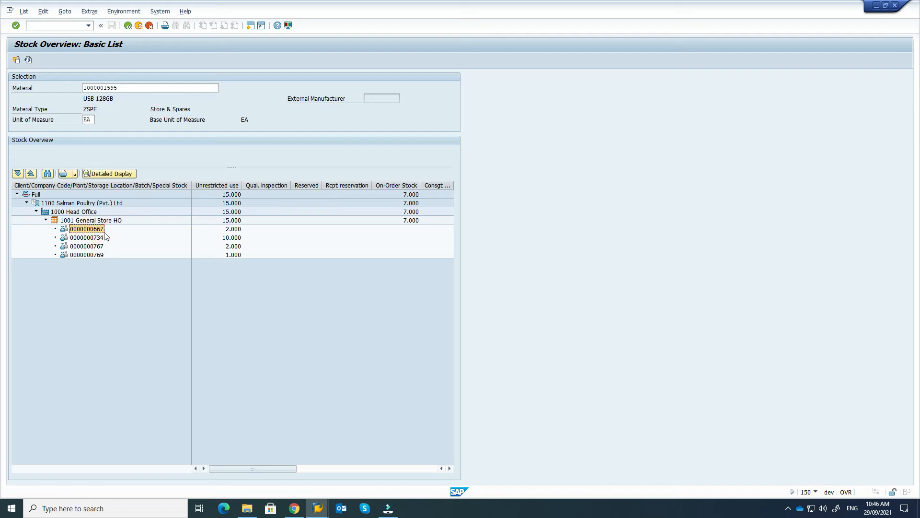
{"action": "left_click", "coordinate": [235, 229]}
{"action": "left_click", "coordinate": [105, 239]}
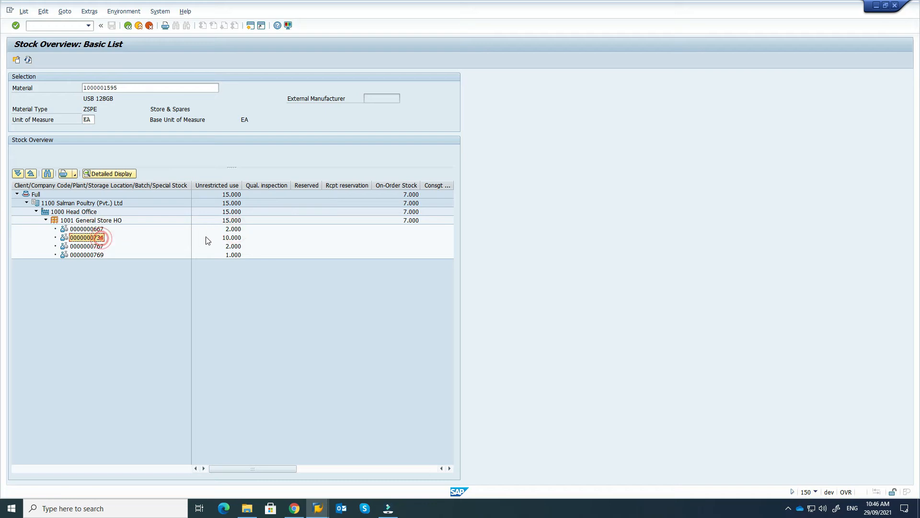
{"action": "left_click", "coordinate": [206, 238]}
{"action": "left_click", "coordinate": [101, 247]}
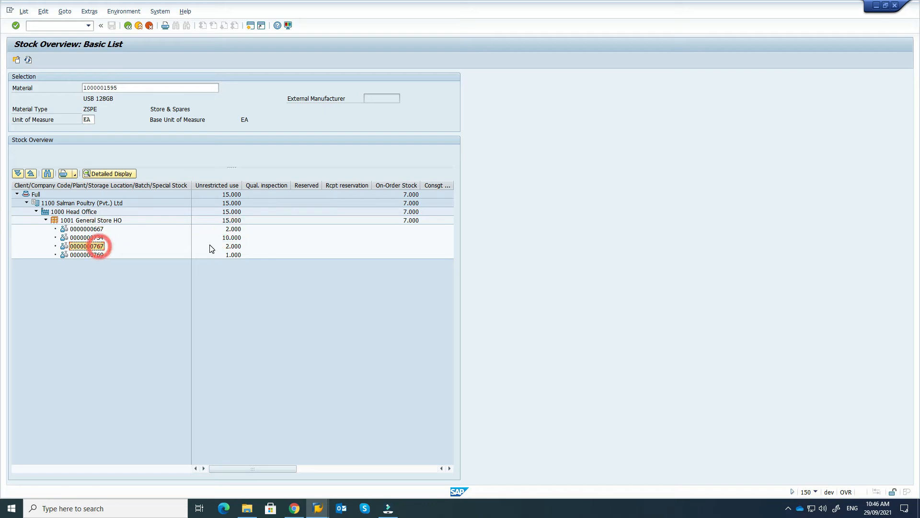
{"action": "left_click", "coordinate": [234, 248]}
{"action": "left_click", "coordinate": [99, 257]}
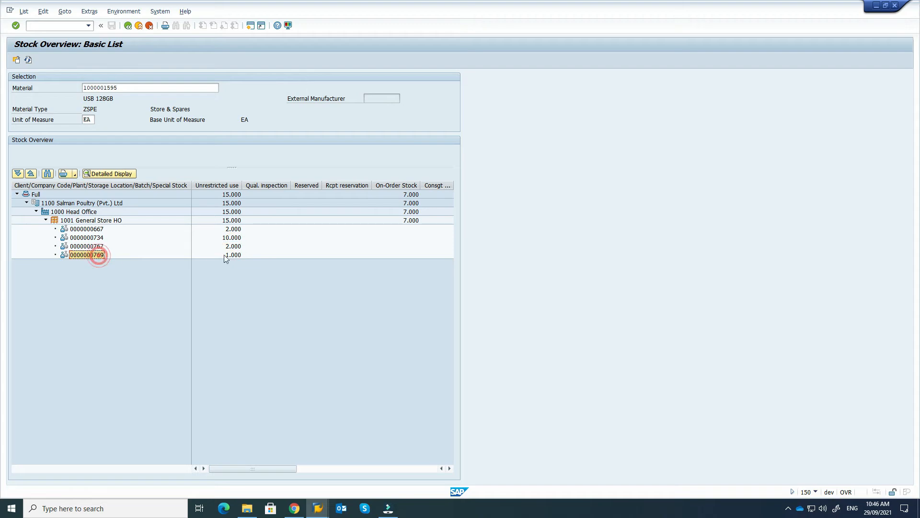
{"action": "left_click", "coordinate": [232, 257]}
{"action": "left_click_drag", "start_coordinate": [247, 468], "coordinate": [326, 472]}
{"action": "left_click", "coordinate": [246, 473]}
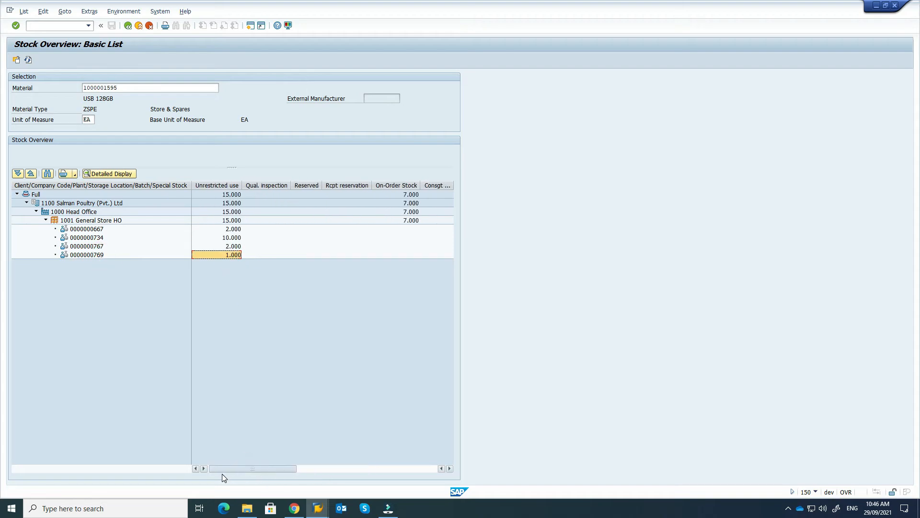
{"action": "left_click", "coordinate": [404, 185]}
{"action": "left_click", "coordinate": [203, 185]}
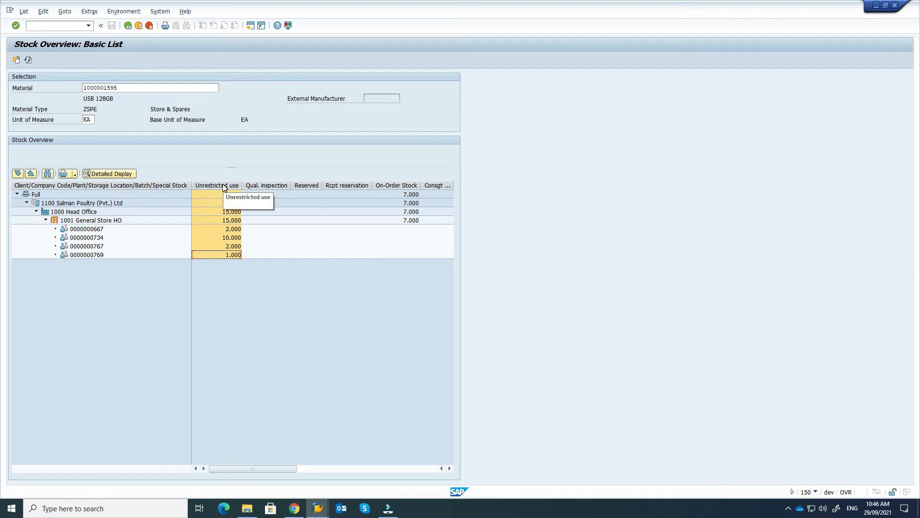
{"action": "left_click", "coordinate": [388, 185]}
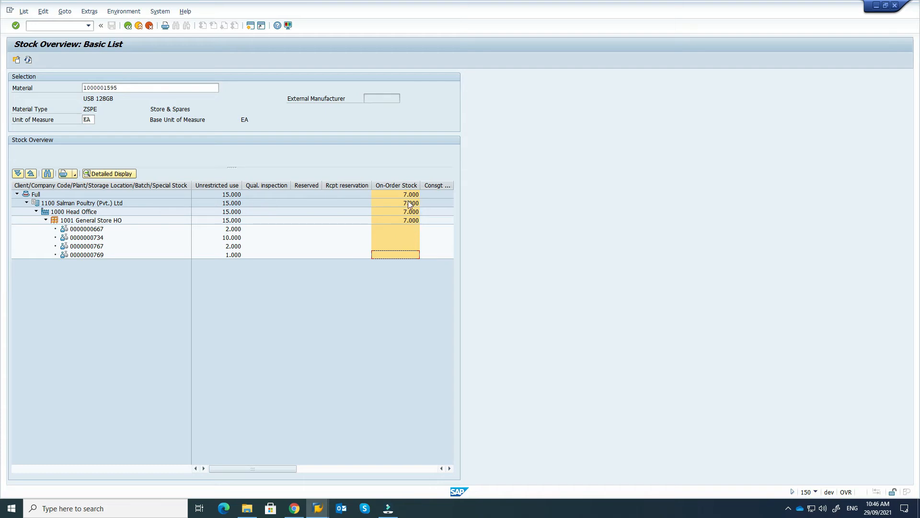
{"action": "left_click_drag", "start_coordinate": [240, 470], "coordinate": [215, 472]}
{"action": "left_click", "coordinate": [312, 509]}
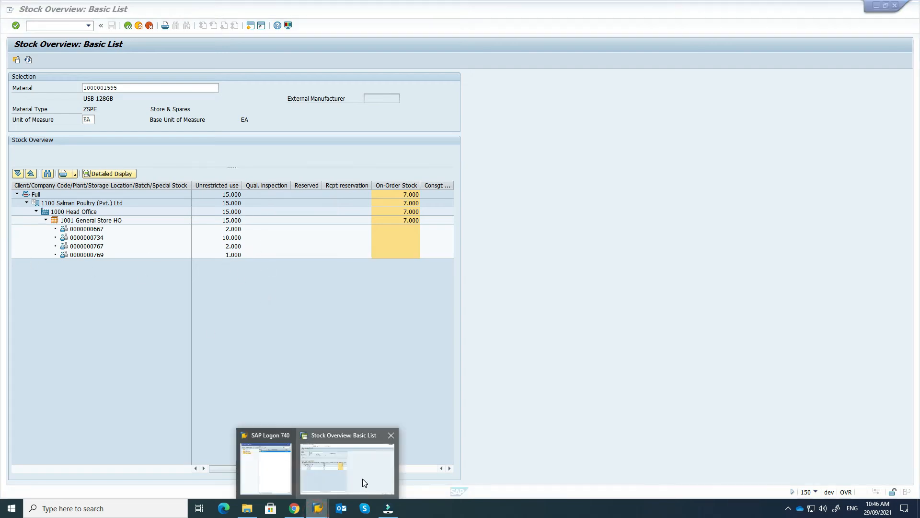
{"action": "left_click", "coordinate": [362, 476]}
Step: In a second SAP session, start MIGO and set the action to A01 Goods Receipt
{"action": "left_click", "coordinate": [250, 26]}
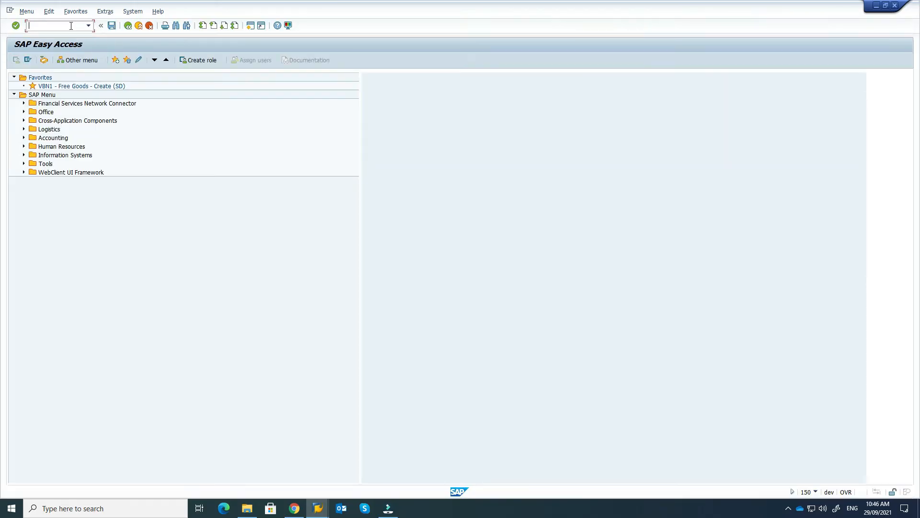
{"action": "left_click", "coordinate": [70, 26]}
{"action": "type", "text": "migo"}
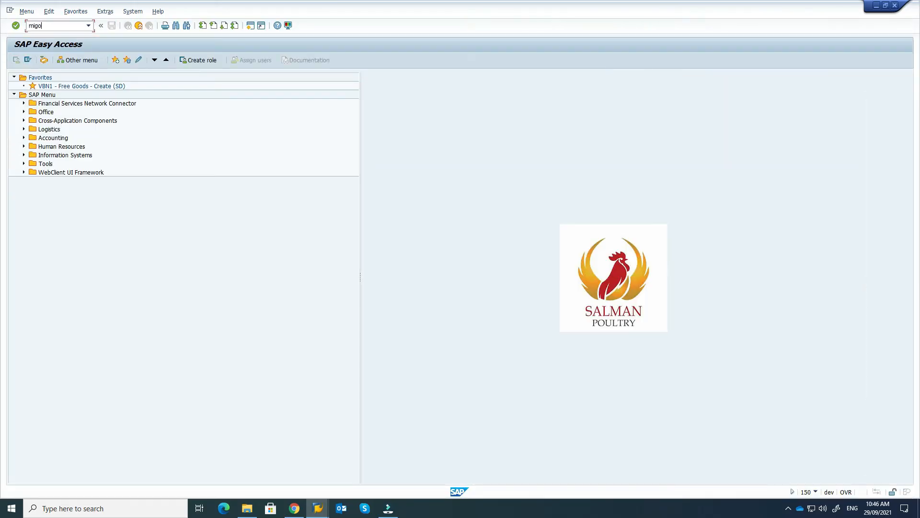
{"action": "key", "text": "Return"}
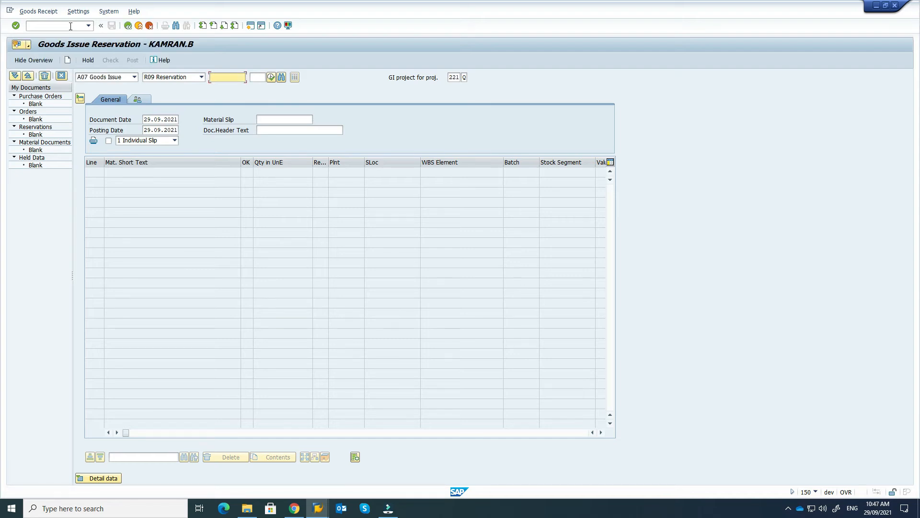
{"action": "left_click", "coordinate": [135, 77]}
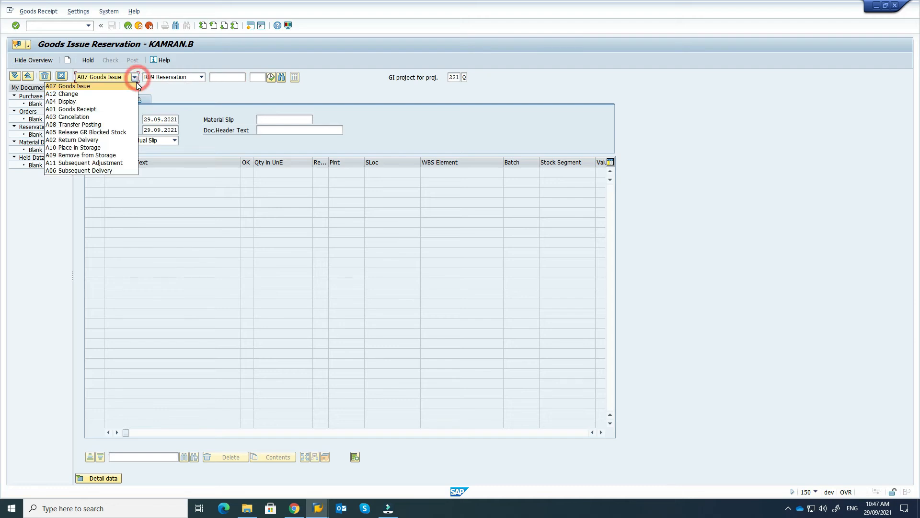
{"action": "left_click", "coordinate": [134, 78]}
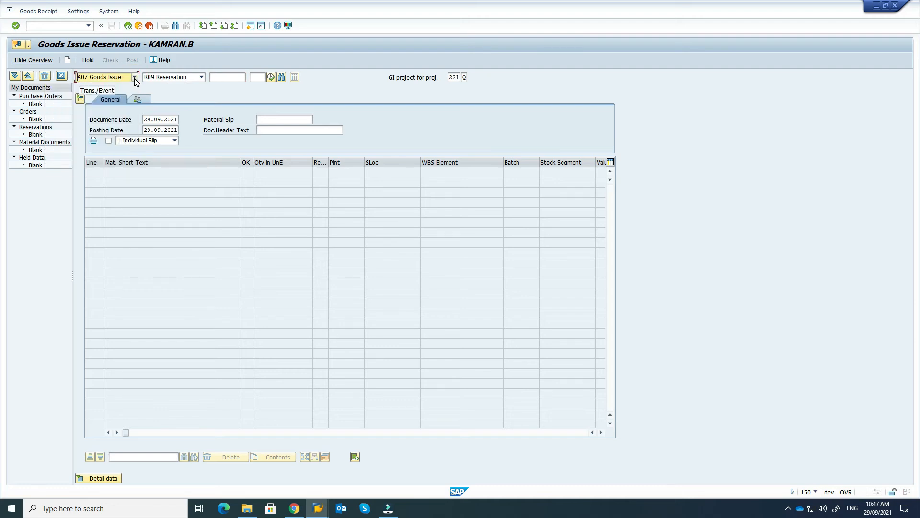
{"action": "left_click", "coordinate": [135, 78]}
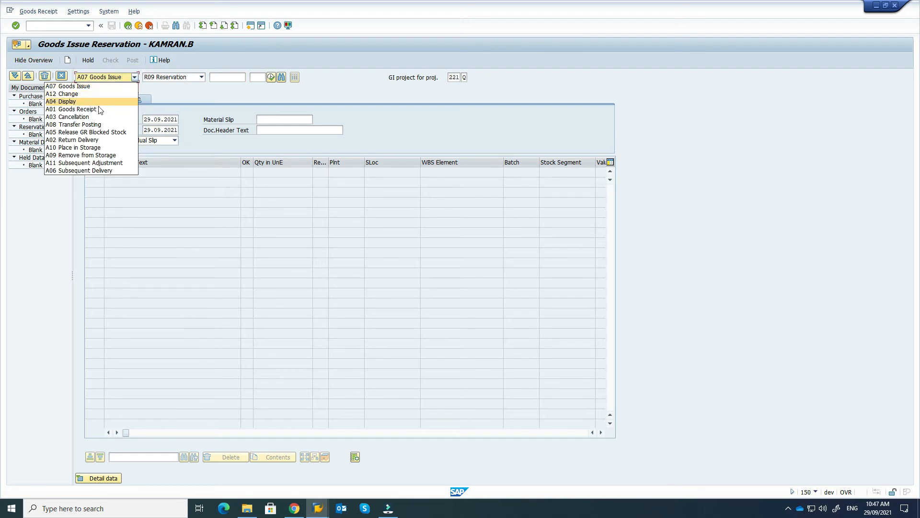
{"action": "left_click", "coordinate": [135, 77]}
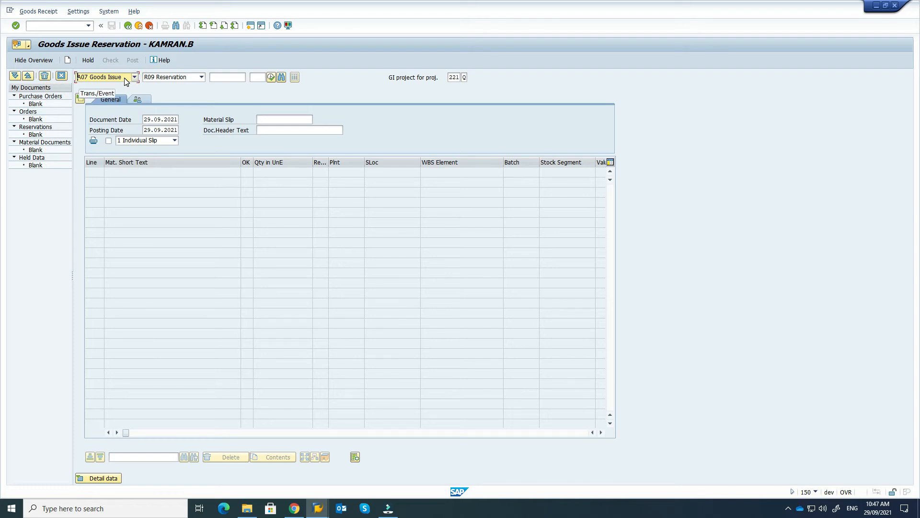
{"action": "left_click", "coordinate": [135, 78]}
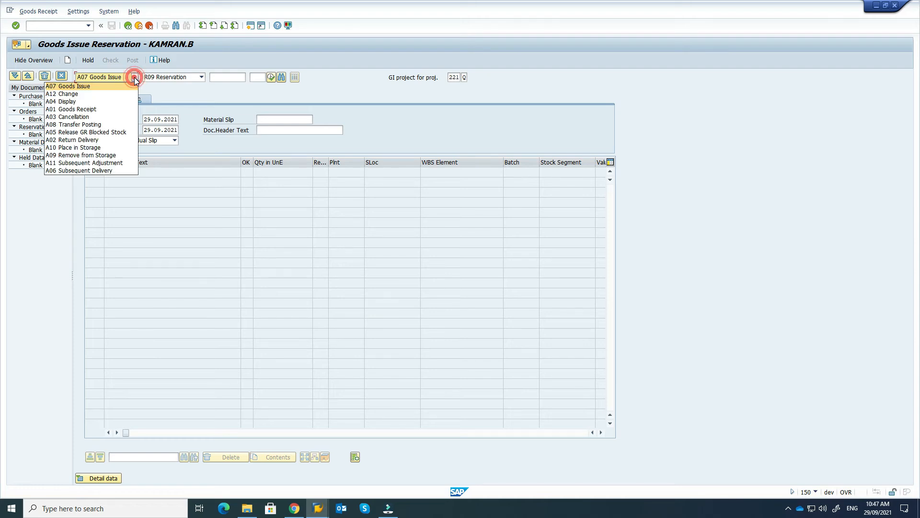
{"action": "left_click", "coordinate": [99, 109]}
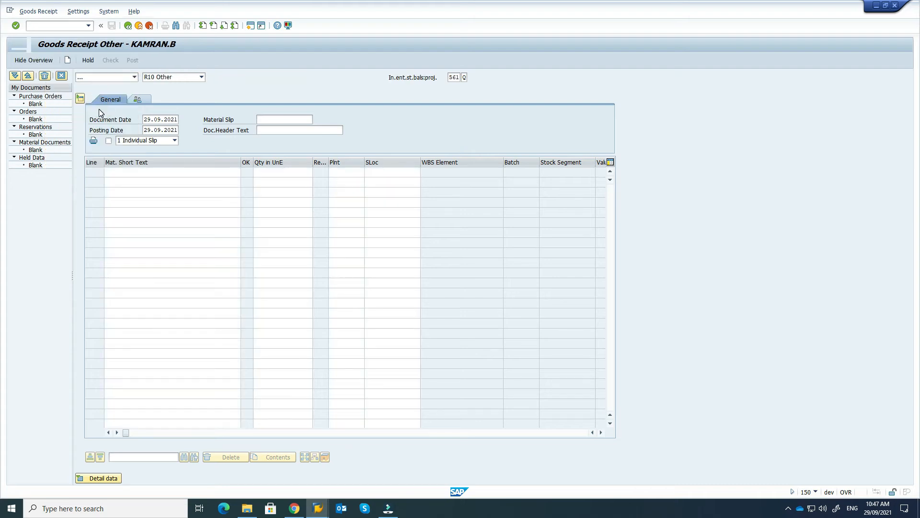
Step: Change the reference document from R10 Other to R01 Purchase Order
{"action": "left_click", "coordinate": [202, 80]}
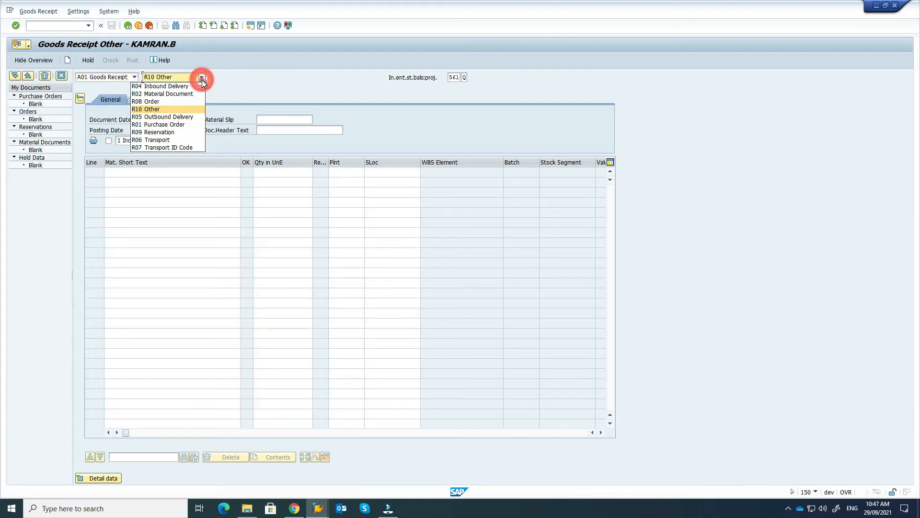
{"action": "left_click", "coordinate": [200, 79]}
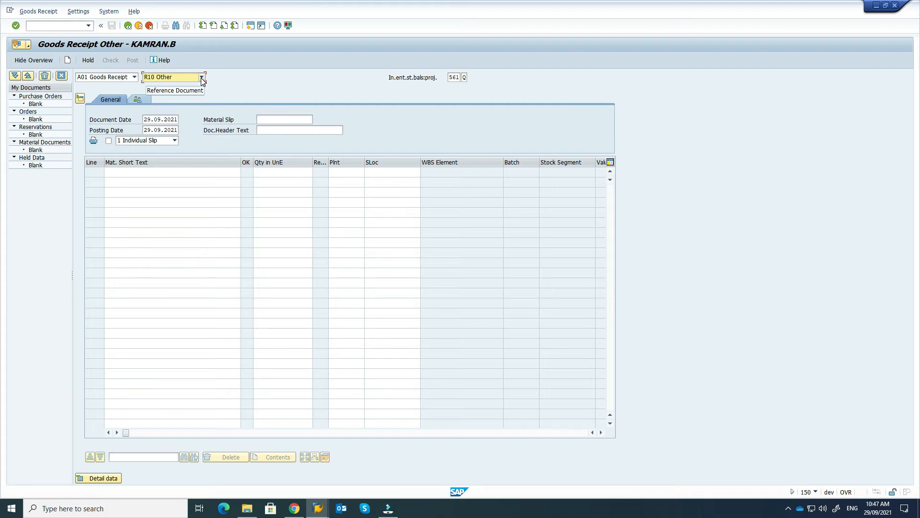
{"action": "left_click", "coordinate": [202, 78]}
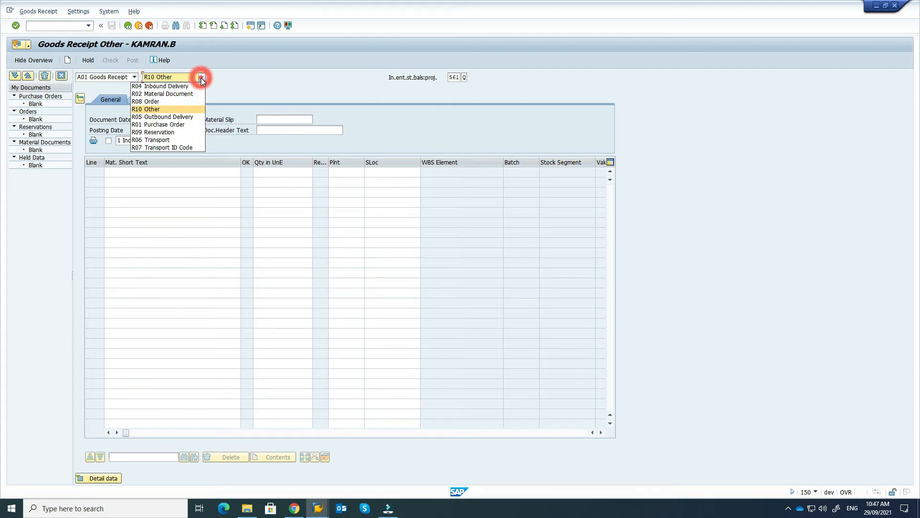
{"action": "left_click", "coordinate": [165, 125]}
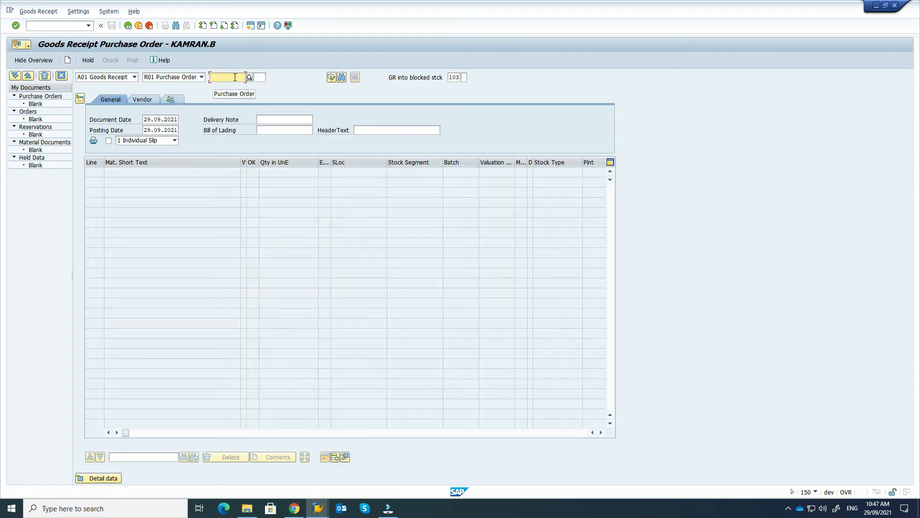
{"action": "left_click", "coordinate": [235, 78]}
{"action": "key", "text": "ctrl+v"}
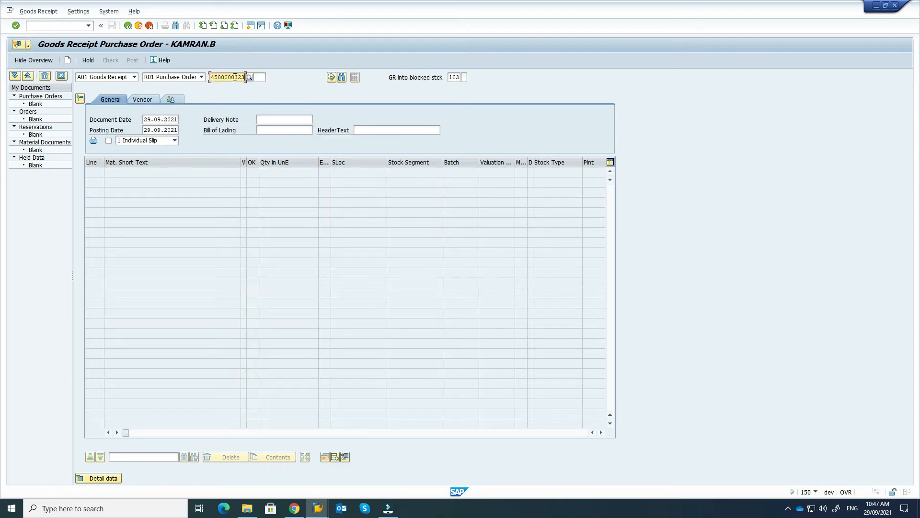
{"action": "key", "text": "Return"}
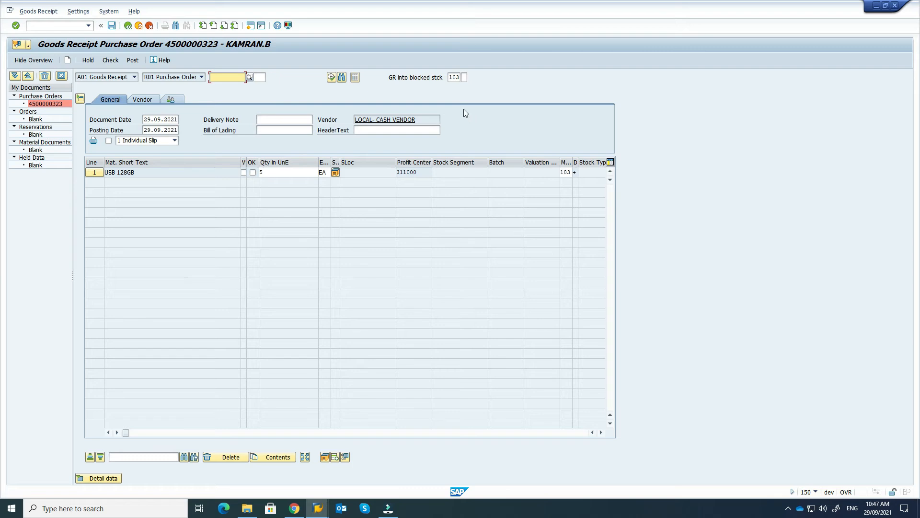
{"action": "left_click", "coordinate": [465, 77]}
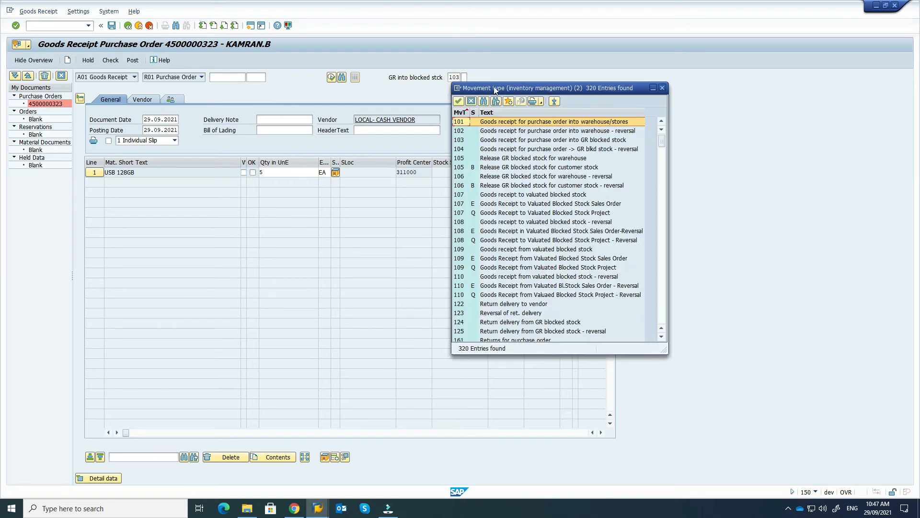
{"action": "left_click_drag", "start_coordinate": [494, 88], "coordinate": [591, 78]}
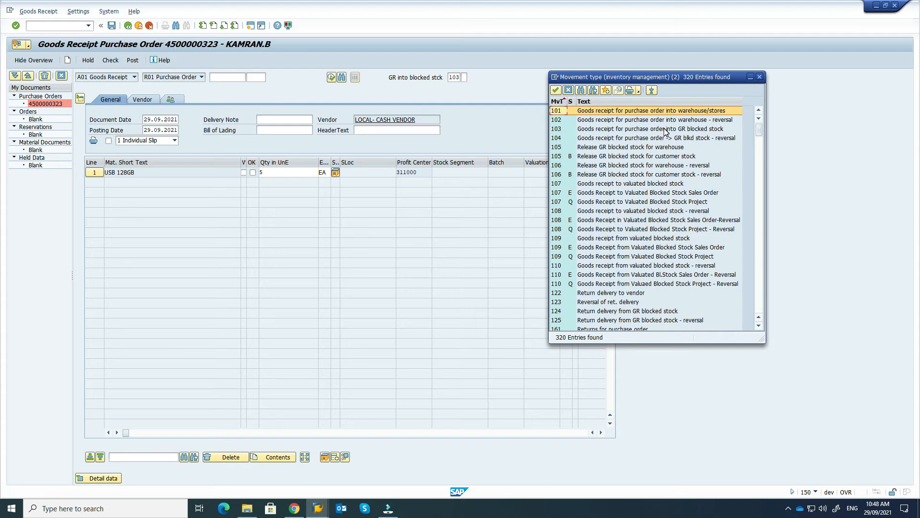
{"action": "double_click", "coordinate": [562, 129]}
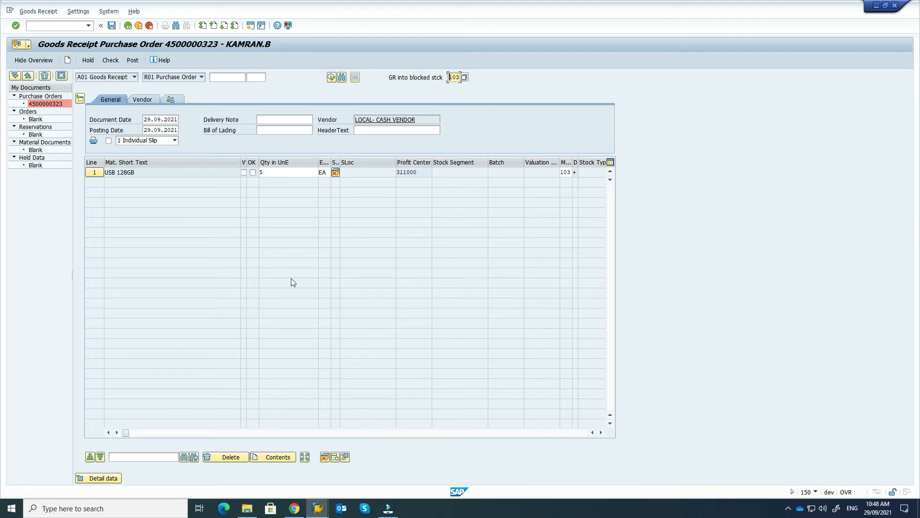
Step: In the item detail data, change the quantity on the Quantity tab from 5 to 4
{"action": "left_click", "coordinate": [82, 479]}
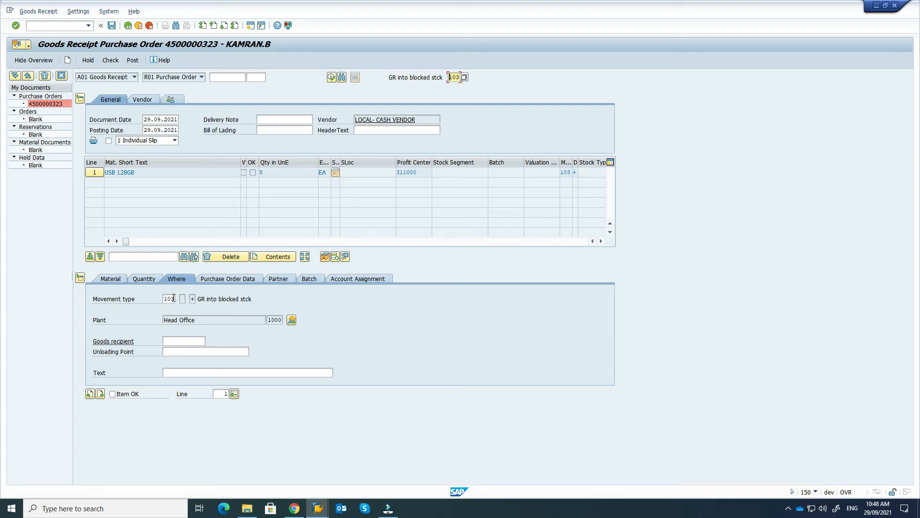
{"action": "left_click", "coordinate": [111, 279]}
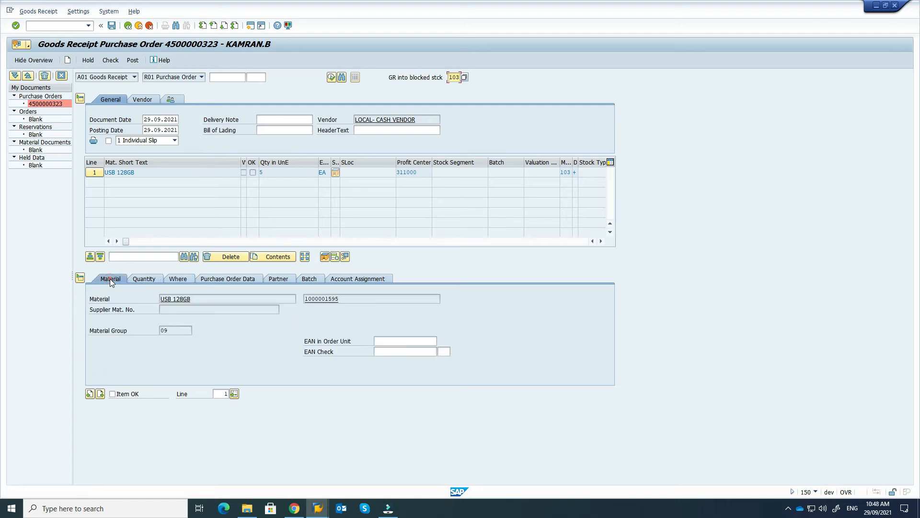
{"action": "left_click", "coordinate": [141, 278]}
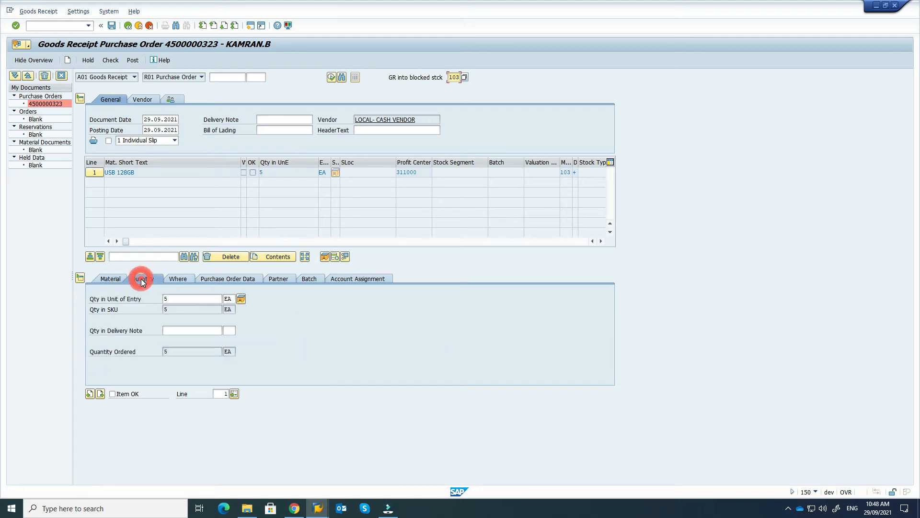
{"action": "left_click", "coordinate": [183, 298]}
{"action": "left_click_drag", "start_coordinate": [182, 298], "coordinate": [156, 307]}
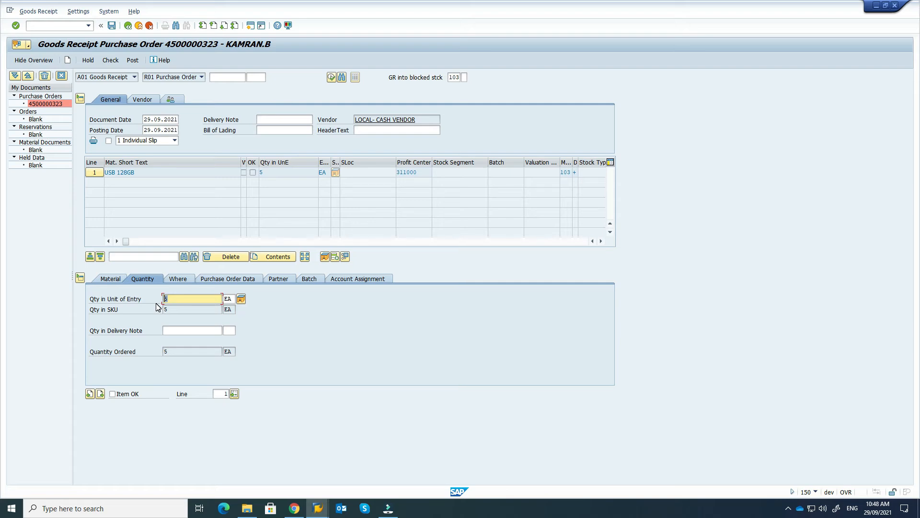
{"action": "type", "text": "4"}
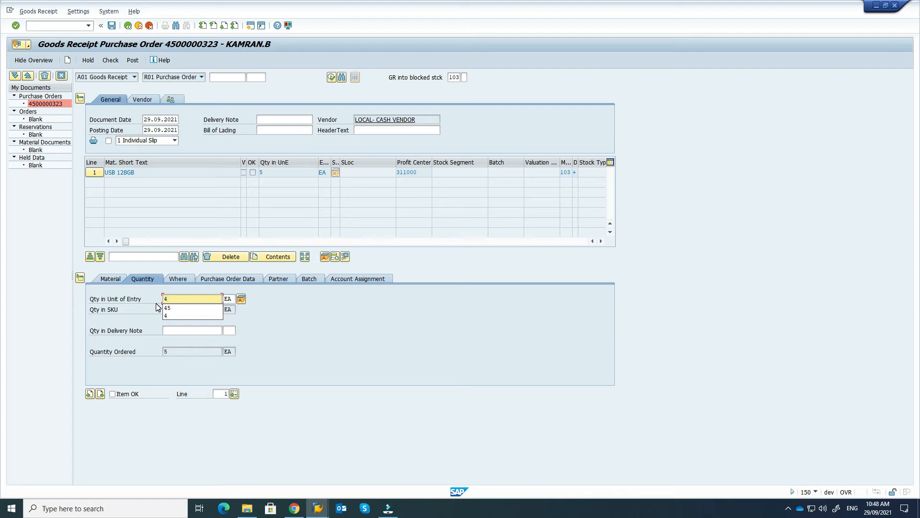
{"action": "key", "text": "Return"}
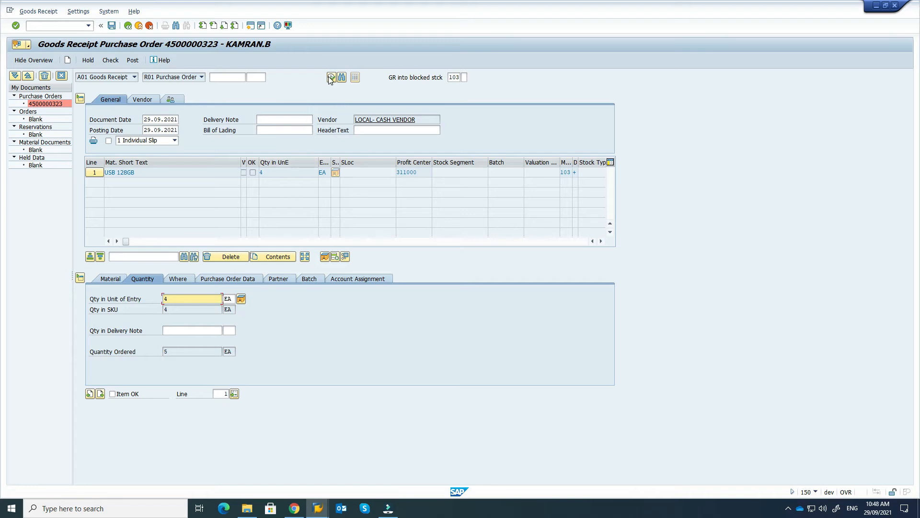
Step: Check the receipt, mark the USB 128GB line Item OK, and post it
{"action": "left_click", "coordinate": [113, 62]}
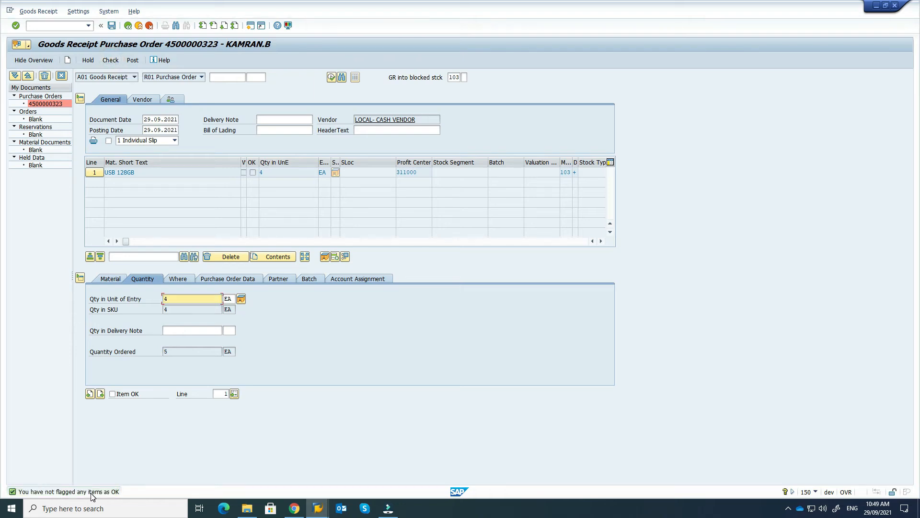
{"action": "left_click", "coordinate": [114, 395]}
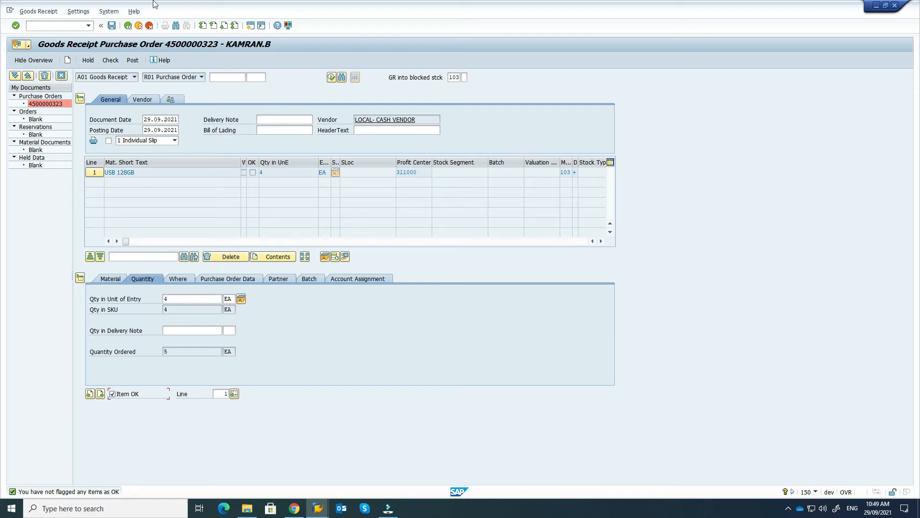
{"action": "left_click", "coordinate": [119, 62]}
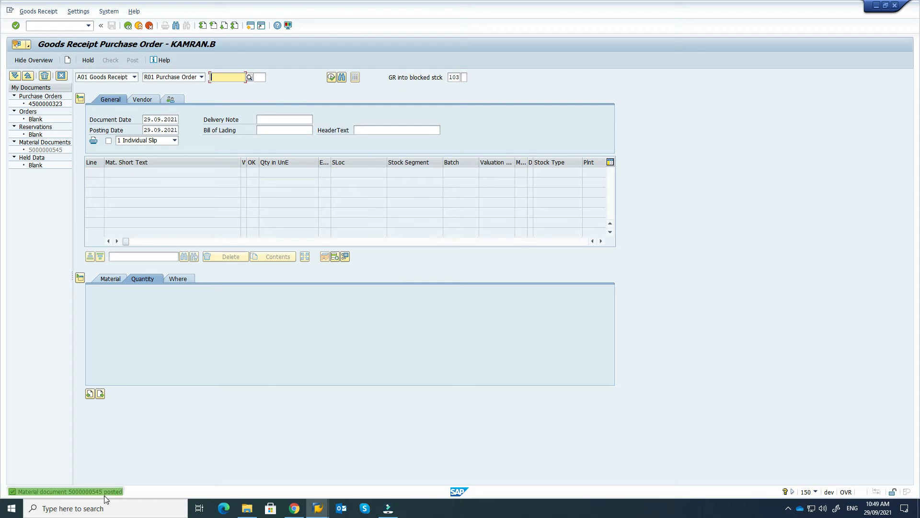
{"action": "left_click", "coordinate": [110, 494]}
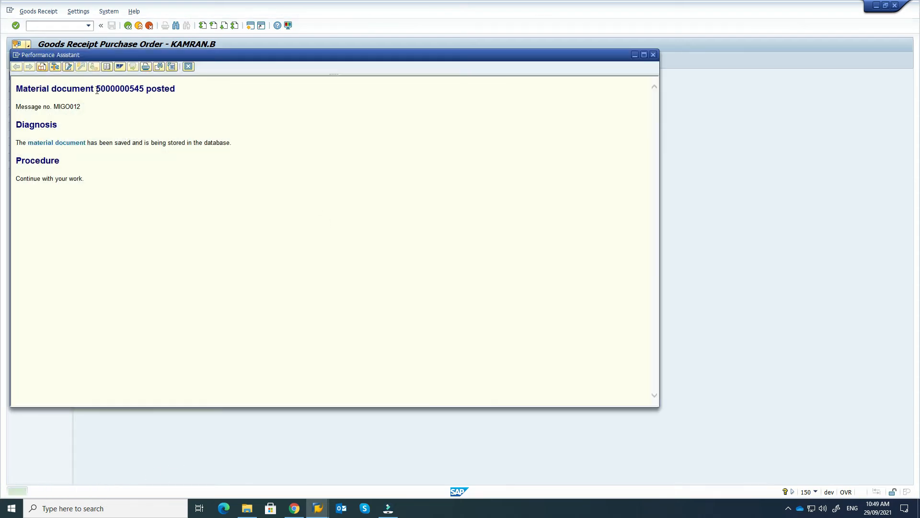
{"action": "left_click_drag", "start_coordinate": [96, 91], "coordinate": [144, 92]}
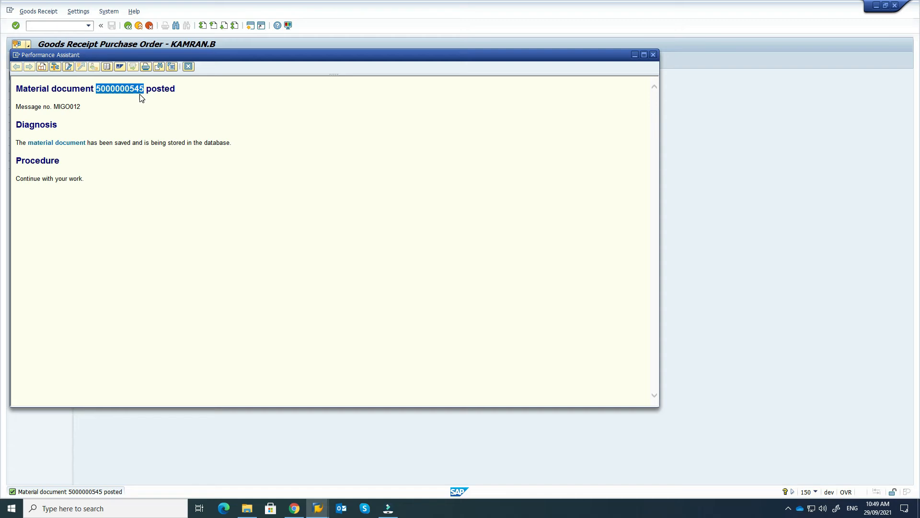
{"action": "left_click", "coordinate": [653, 55]}
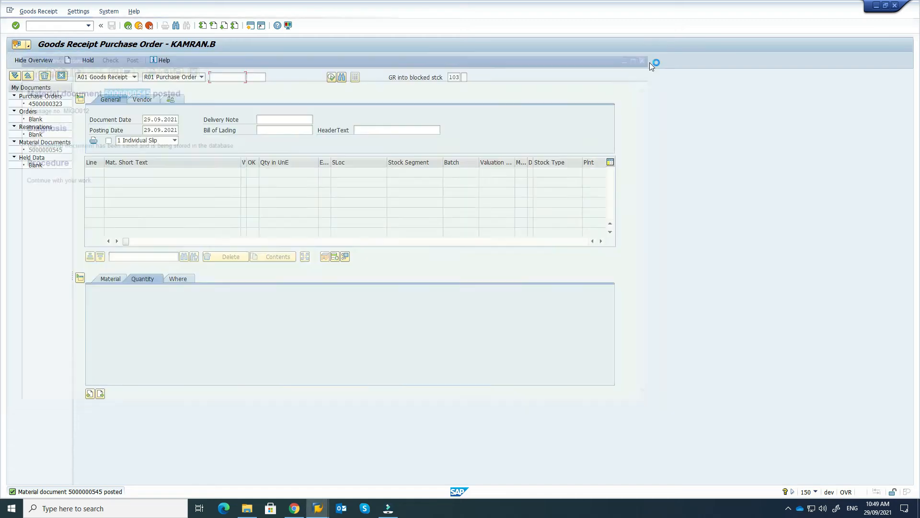
{"action": "mouse_move", "coordinate": [319, 514]}
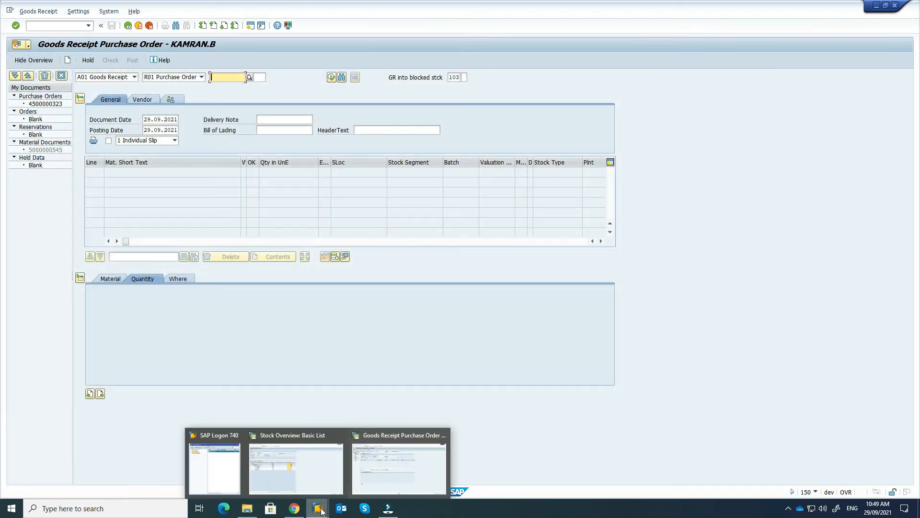
{"action": "left_click", "coordinate": [323, 477]}
Step: Refresh the stock overview, confirm 4.000 GR blocked stock at Head Office, then switch back to MIGO
{"action": "left_click", "coordinate": [23, 11]}
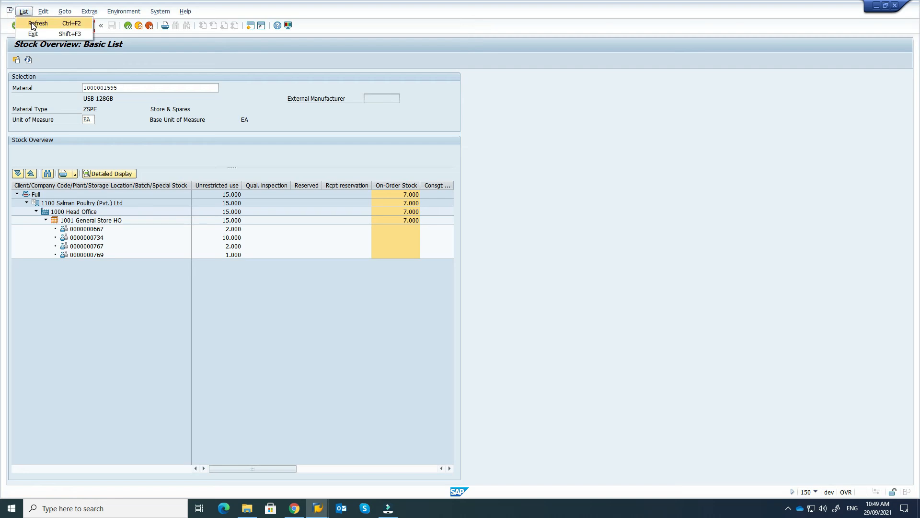
{"action": "left_click", "coordinate": [34, 24]}
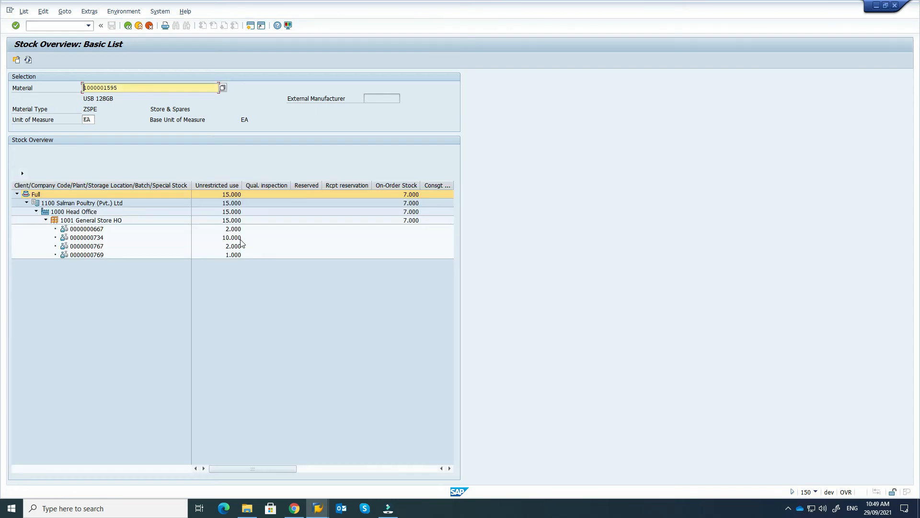
{"action": "left_click_drag", "start_coordinate": [247, 467], "coordinate": [364, 460]}
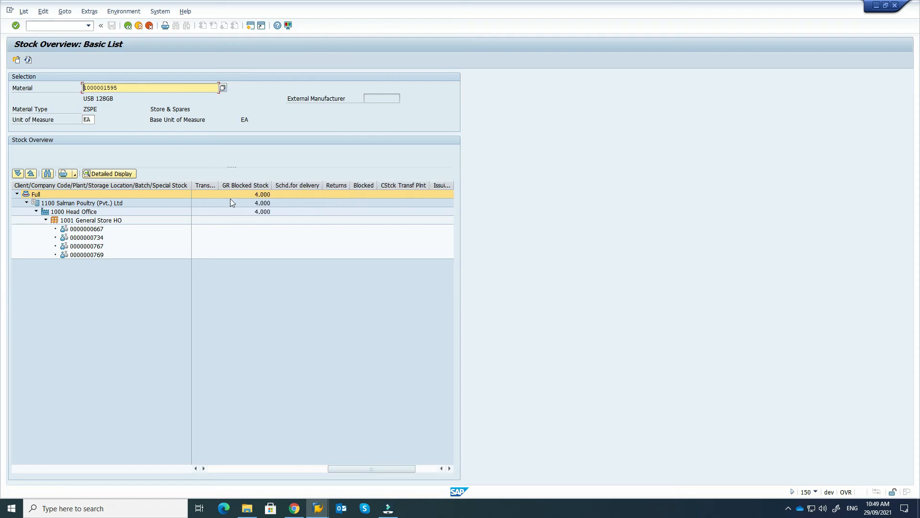
{"action": "left_click", "coordinate": [233, 185]}
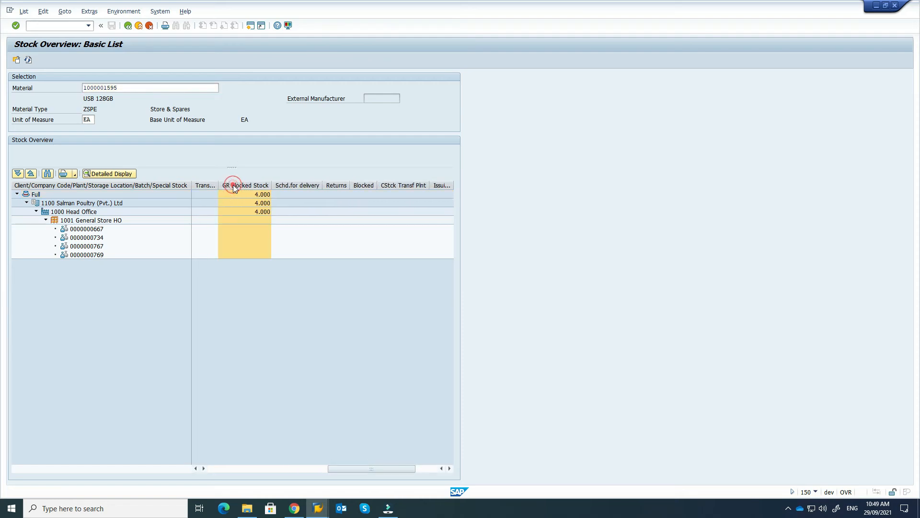
{"action": "left_click", "coordinate": [260, 212]}
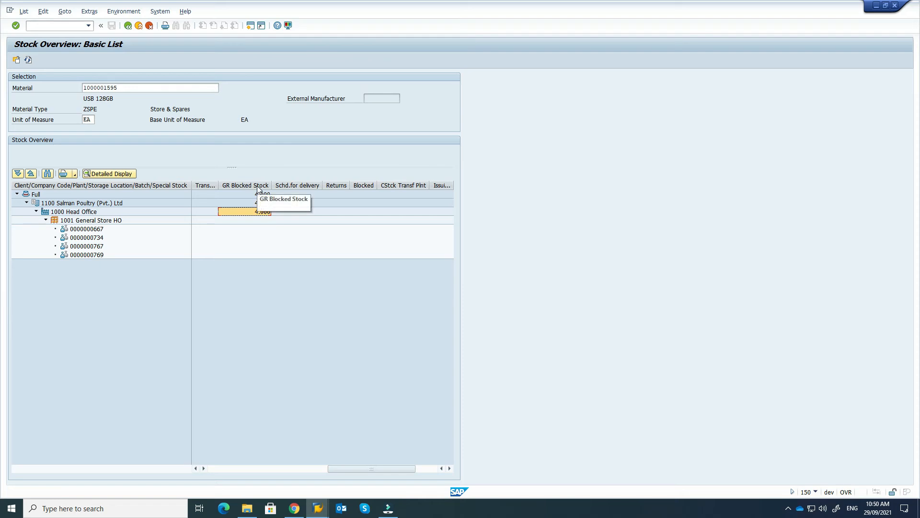
{"action": "left_click_drag", "start_coordinate": [402, 468], "coordinate": [236, 457]}
{"action": "left_click", "coordinate": [218, 185]}
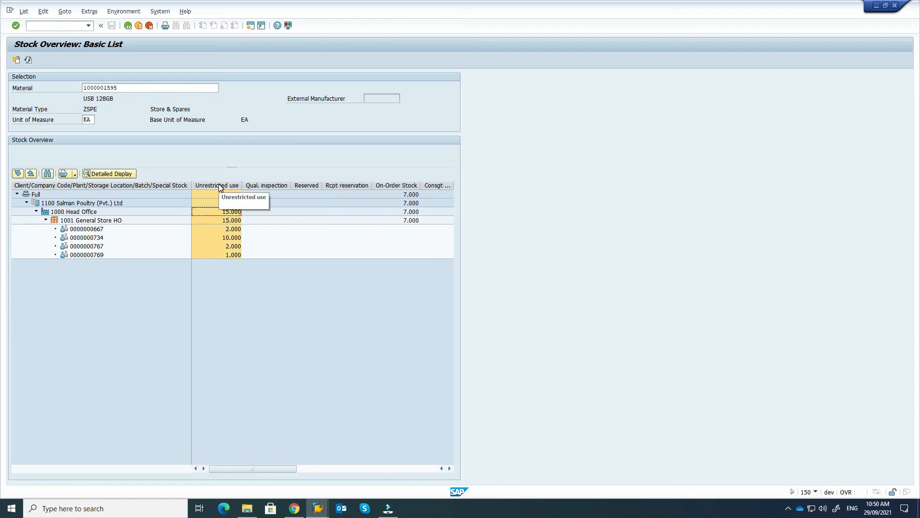
{"action": "left_click", "coordinate": [322, 507]}
{"action": "left_click", "coordinate": [416, 476]}
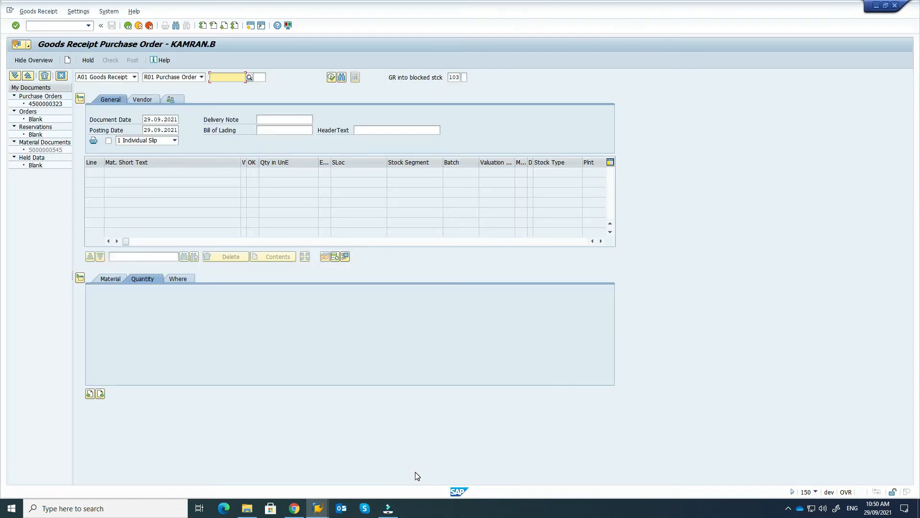
{"action": "left_click", "coordinate": [134, 77]}
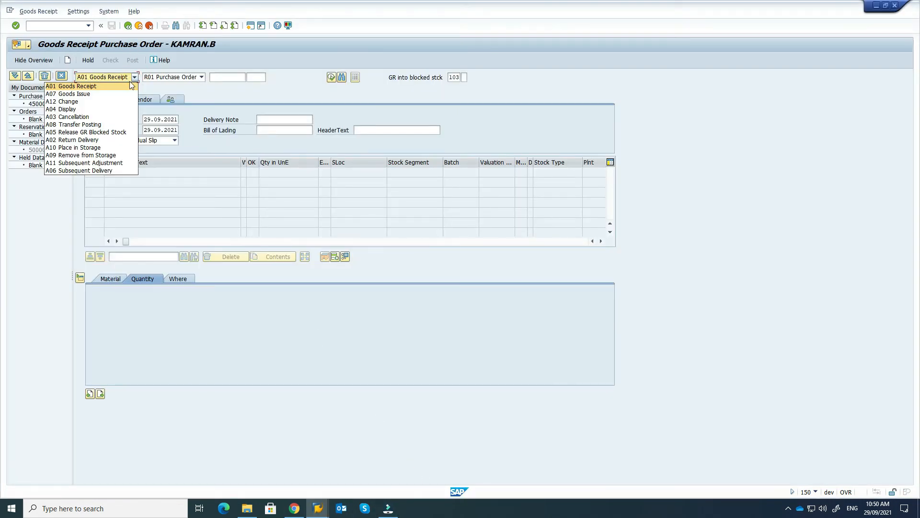
{"action": "left_click", "coordinate": [94, 133]}
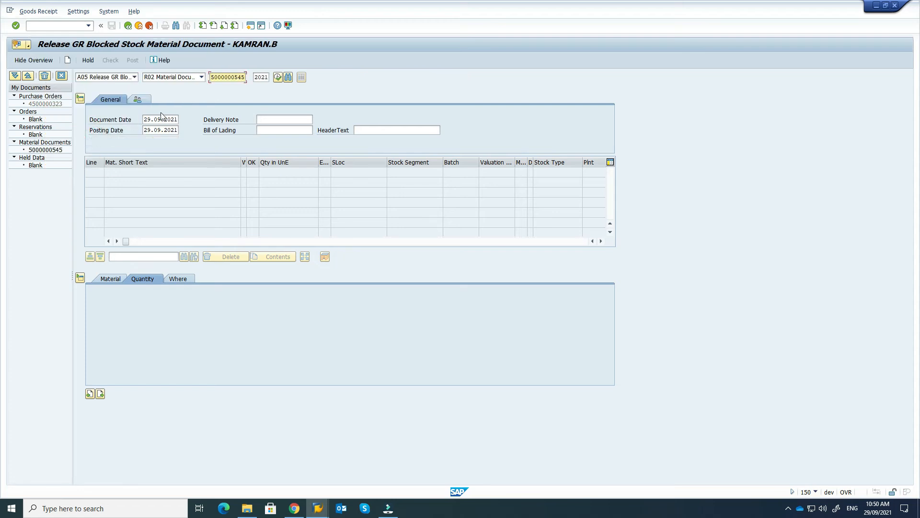
{"action": "left_click", "coordinate": [202, 78]}
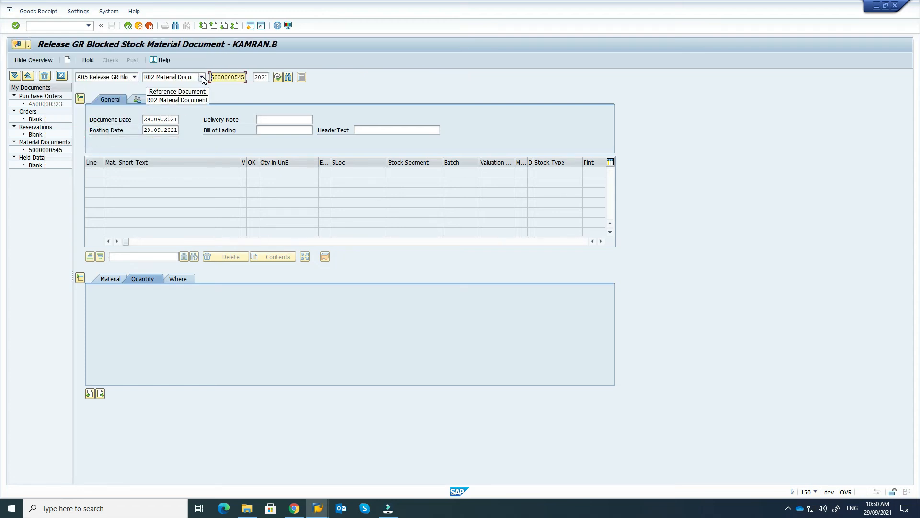
{"action": "left_click", "coordinate": [210, 78]}
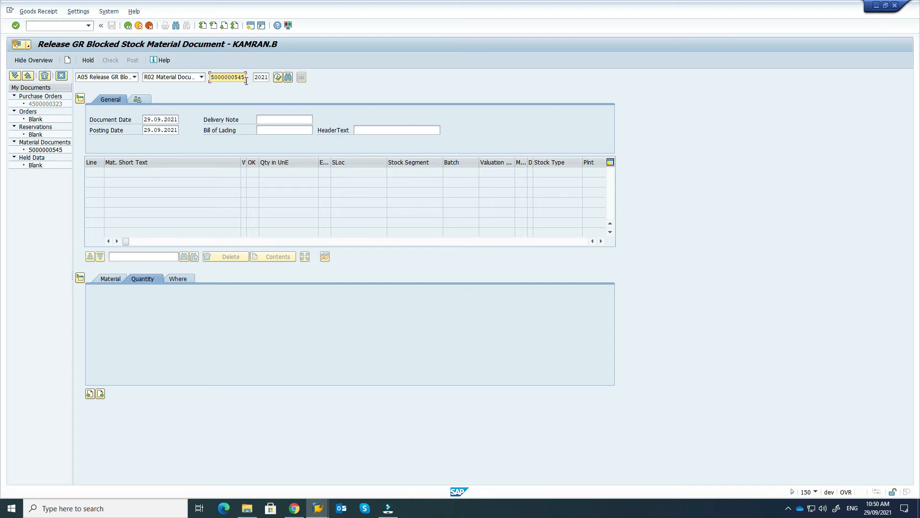
{"action": "left_click", "coordinate": [278, 78]}
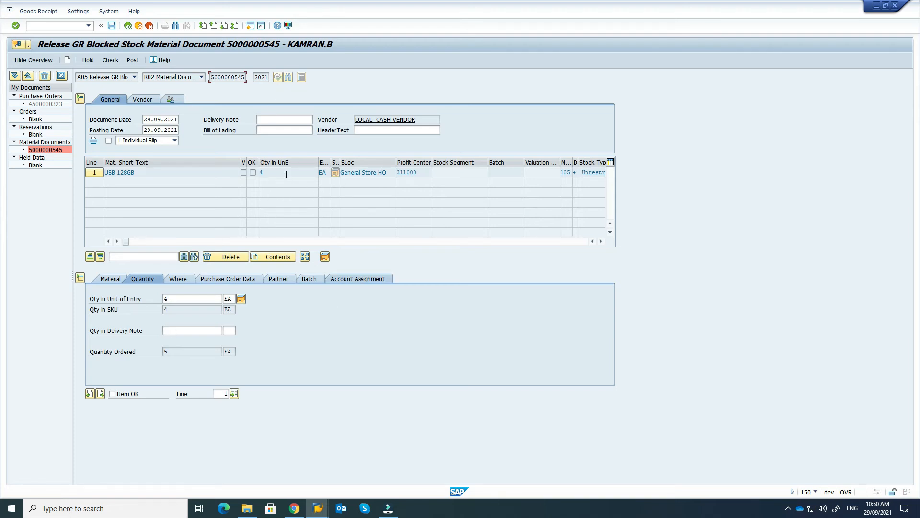
Step: Check the release, flag the USB 128GB item OK, and post it
{"action": "left_click", "coordinate": [118, 61]}
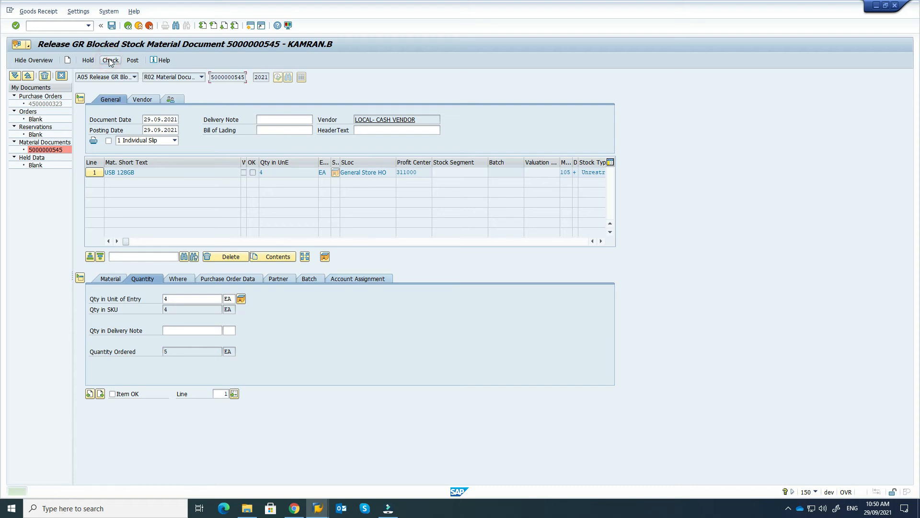
{"action": "left_click", "coordinate": [114, 394]}
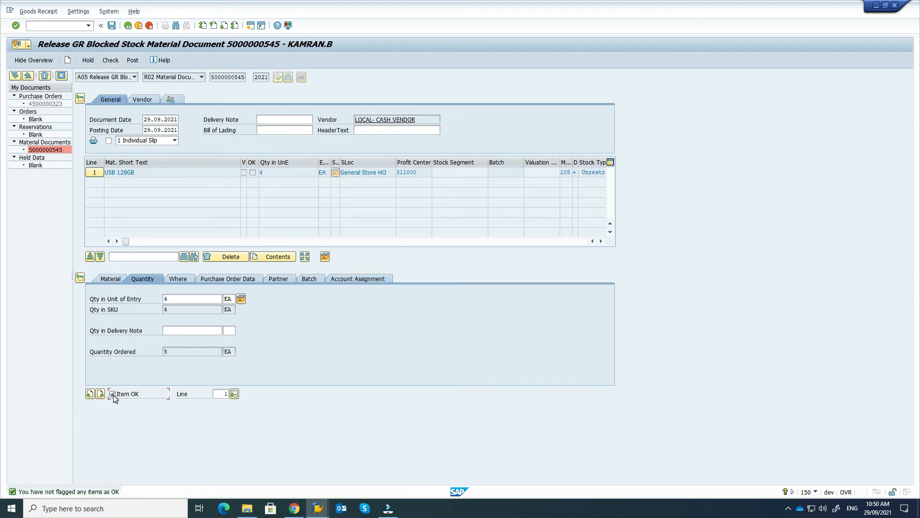
{"action": "left_click", "coordinate": [137, 59]}
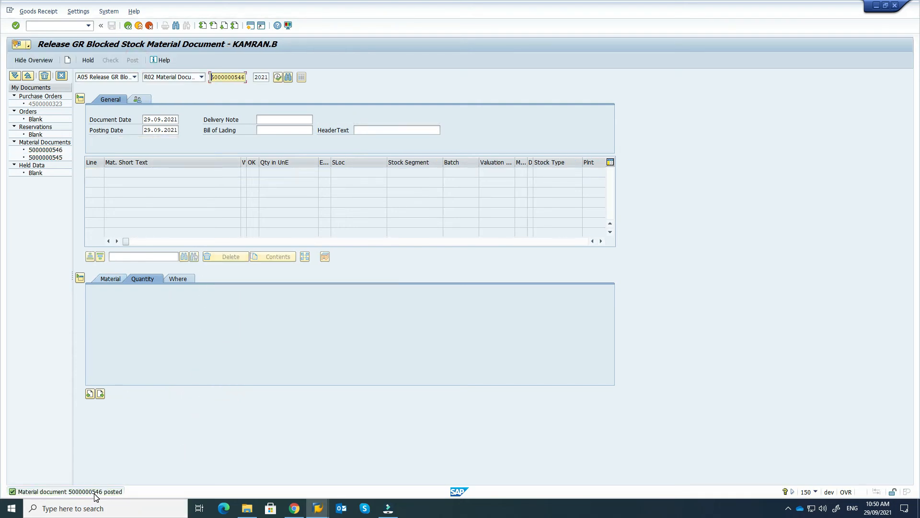
{"action": "mouse_move", "coordinate": [318, 506]}
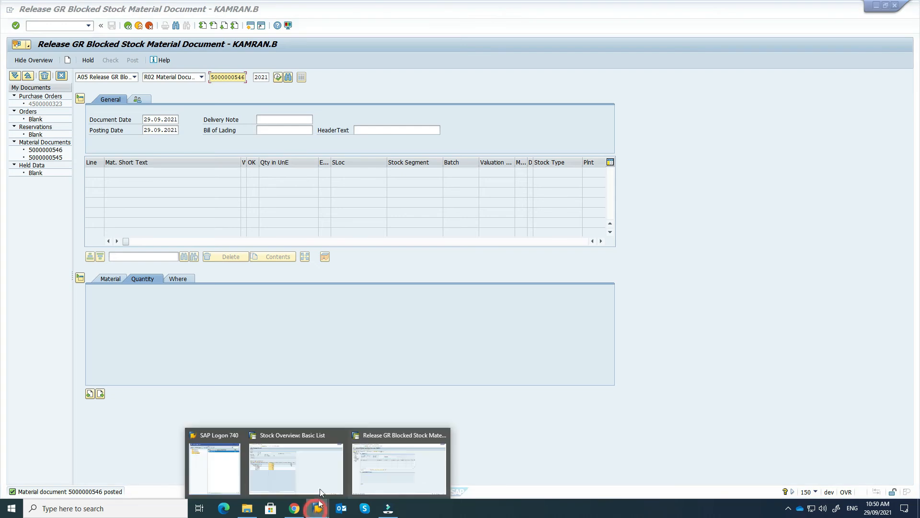
{"action": "left_click", "coordinate": [323, 479]}
{"action": "left_click", "coordinate": [23, 11]}
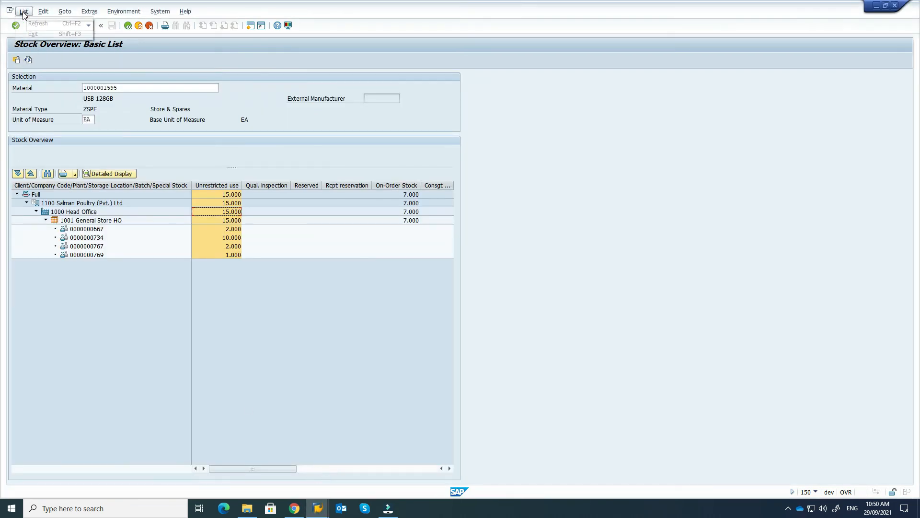
{"action": "left_click", "coordinate": [30, 24]}
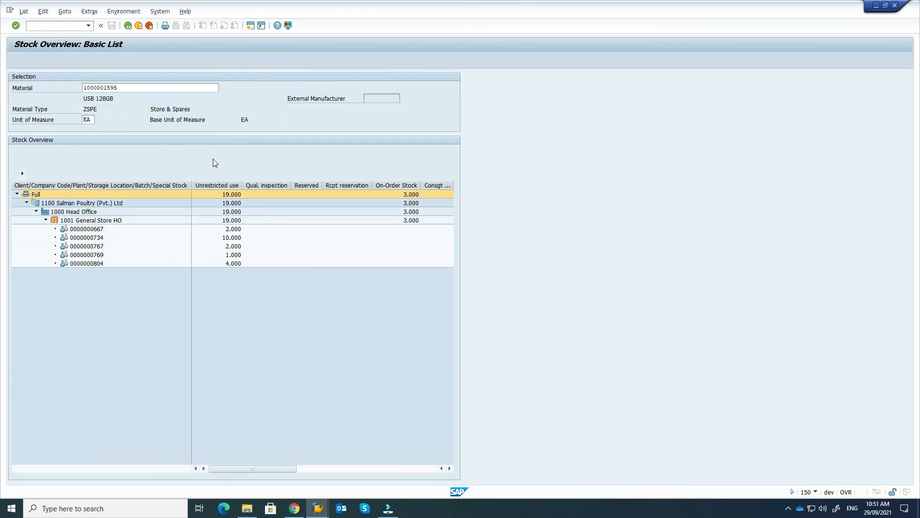
{"action": "left_click", "coordinate": [102, 265]}
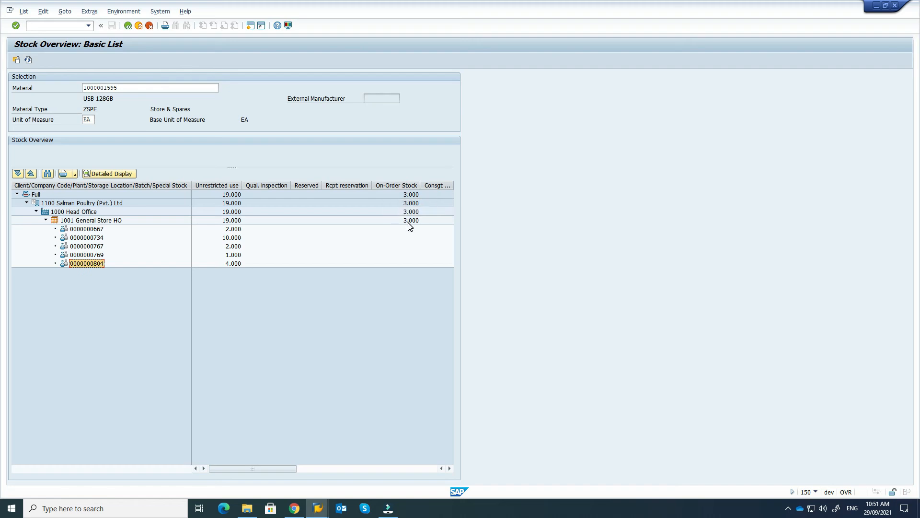
{"action": "left_click_drag", "start_coordinate": [266, 470], "coordinate": [361, 468]}
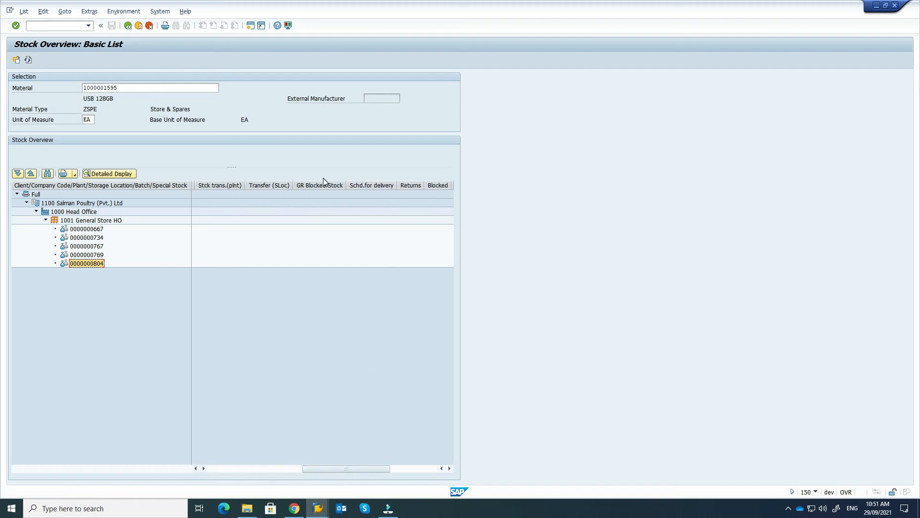
{"action": "left_click_drag", "start_coordinate": [307, 465], "coordinate": [197, 472]}
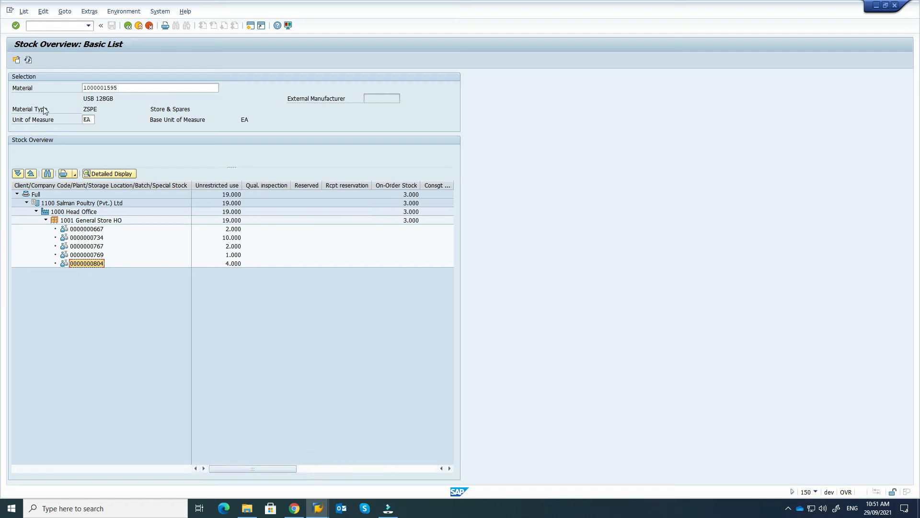
{"action": "left_click", "coordinate": [128, 26]}
Step: Return to SAP Easy Access and restart MIGO, which opens on Release GR Blocked Stock
{"action": "left_click", "coordinate": [128, 27]}
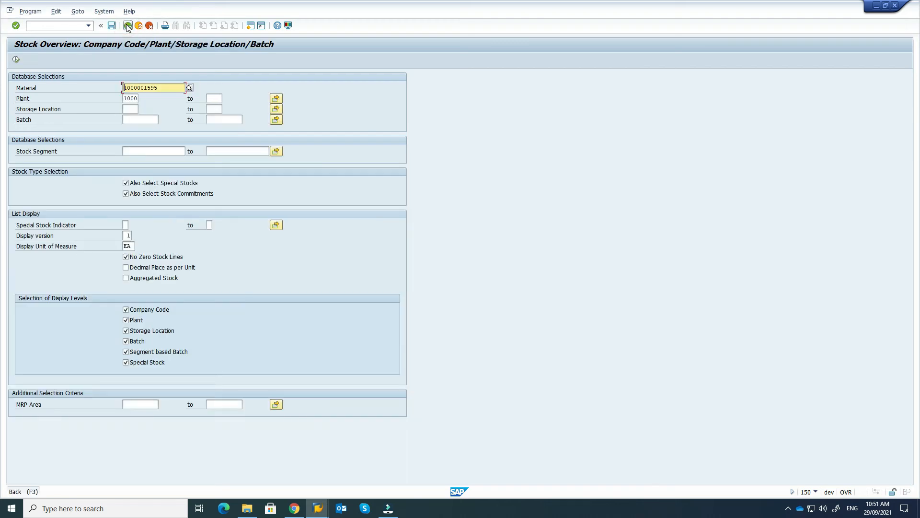
{"action": "left_click", "coordinate": [78, 25]}
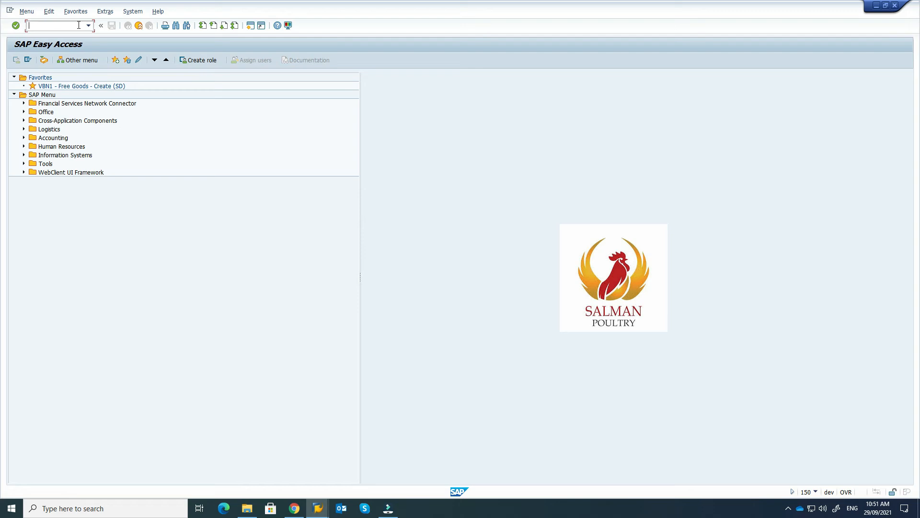
{"action": "type", "text": "migo"}
{"action": "key", "text": "Return"}
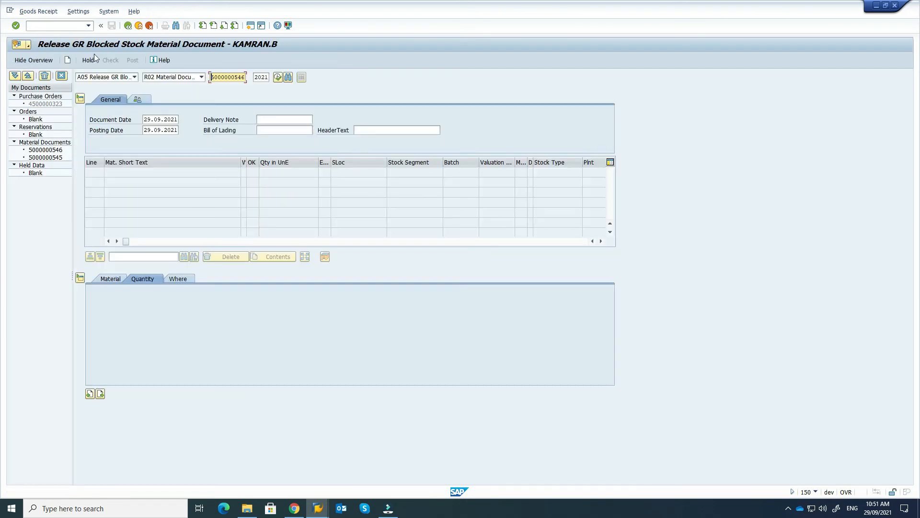
Step: Open the goods movement action list, currently set to A05 Release GR Blocked Stock
{"action": "left_click", "coordinate": [134, 78]}
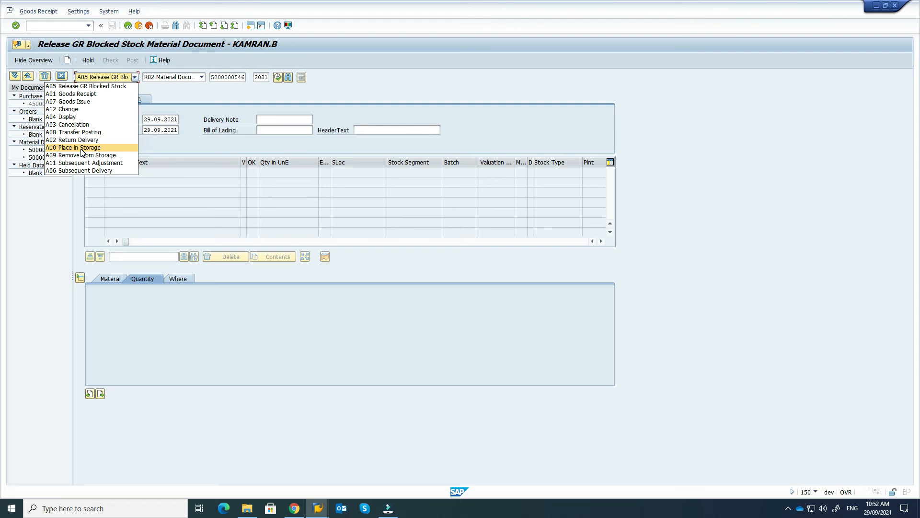
Step: Set the action to A09 Remove from Storage with reference R10 Other and movement type 303
{"action": "left_click", "coordinate": [82, 147]}
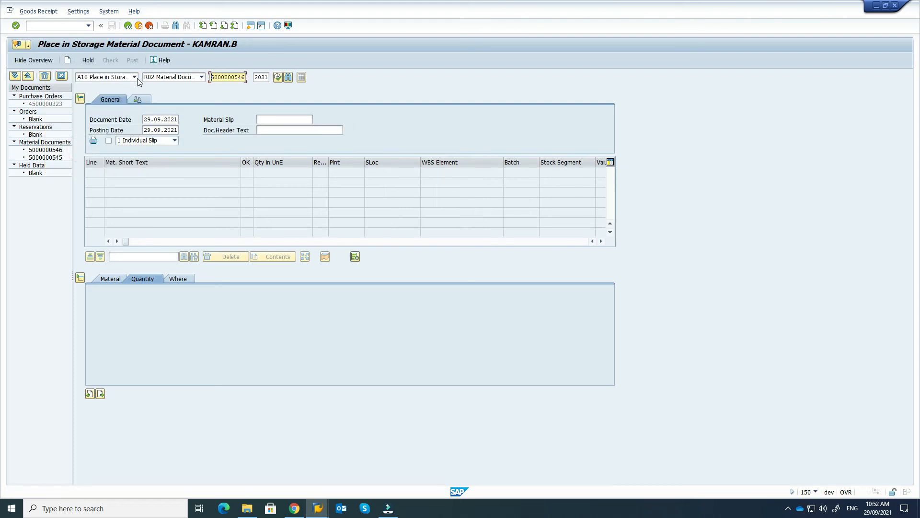
{"action": "left_click", "coordinate": [202, 76]}
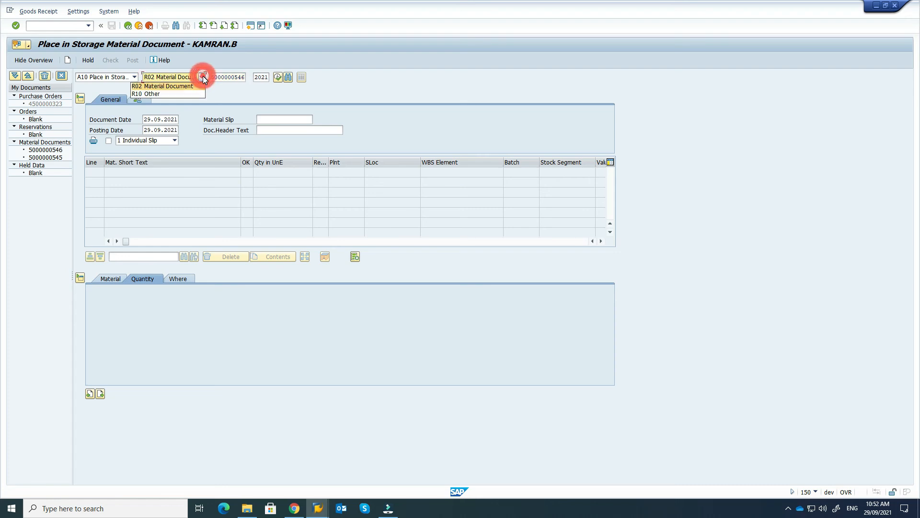
{"action": "left_click", "coordinate": [186, 94]}
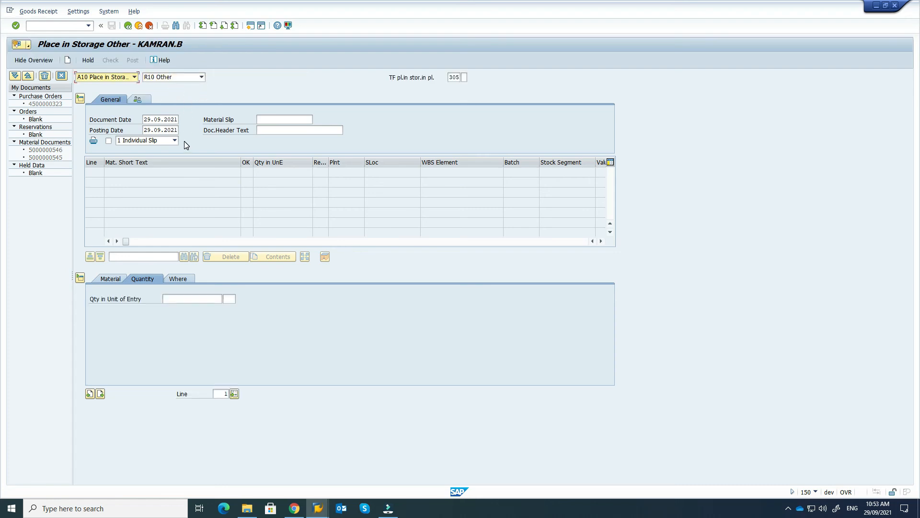
{"action": "left_click", "coordinate": [464, 77]}
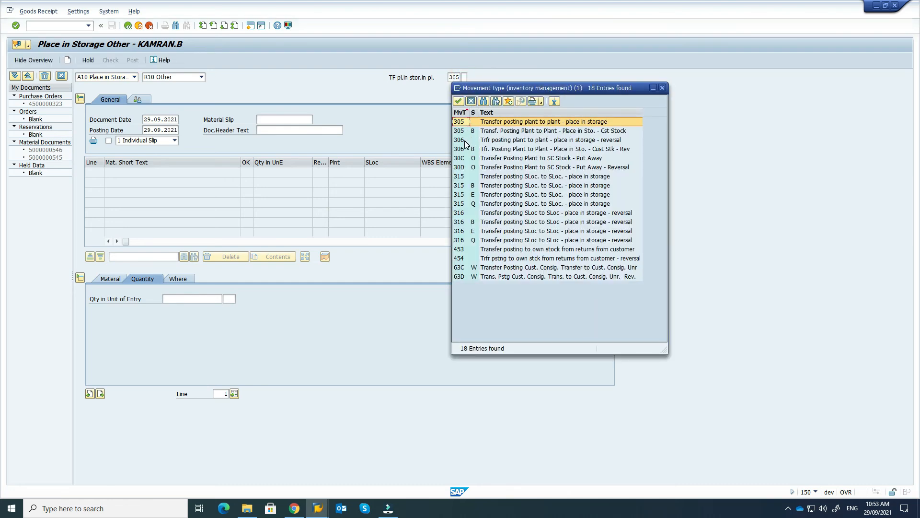
{"action": "left_click", "coordinate": [663, 88]}
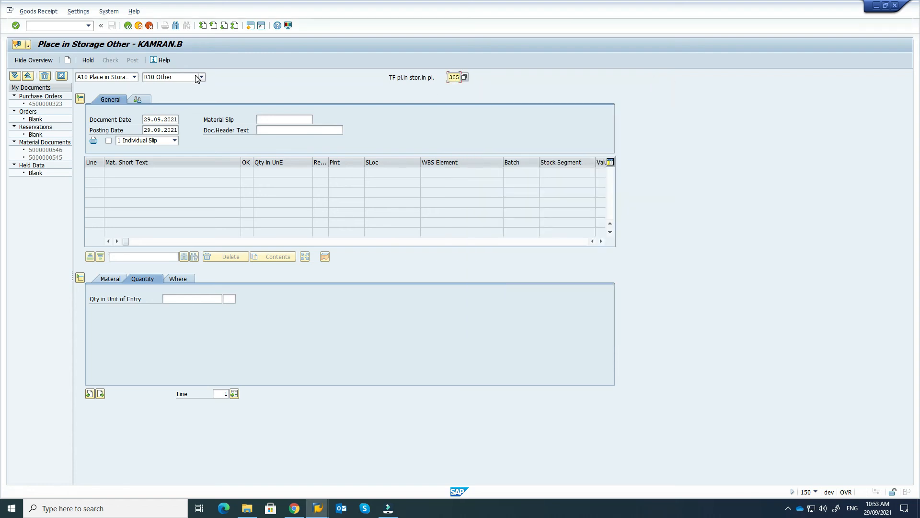
{"action": "left_click", "coordinate": [134, 76]}
{"action": "left_click", "coordinate": [86, 155]}
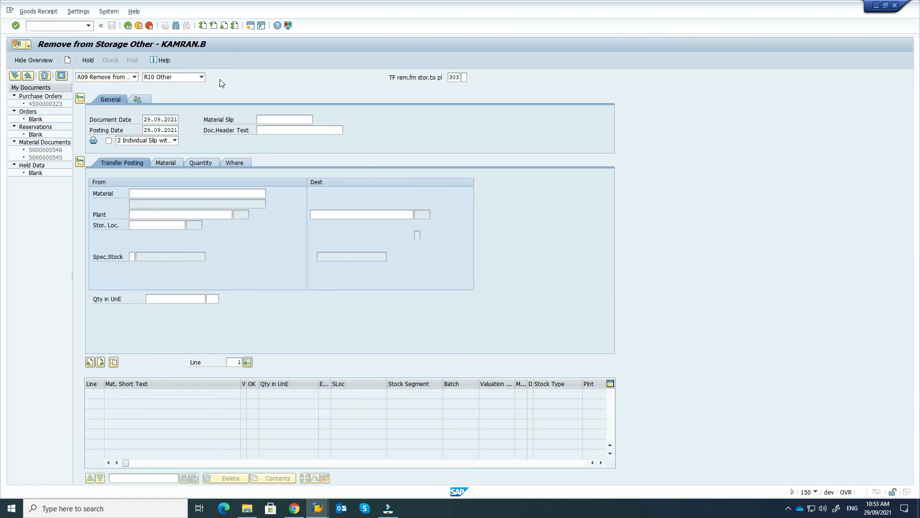
{"action": "left_click", "coordinate": [464, 77]}
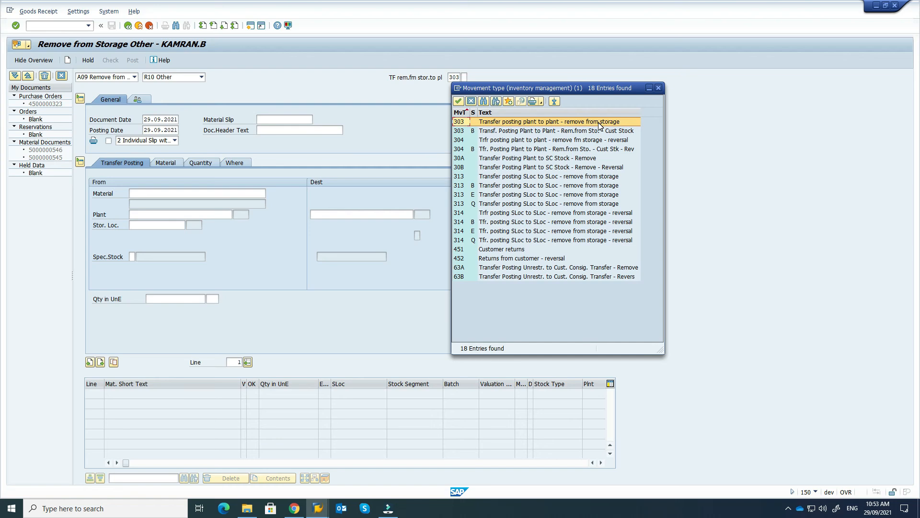
{"action": "left_click", "coordinate": [637, 121]}
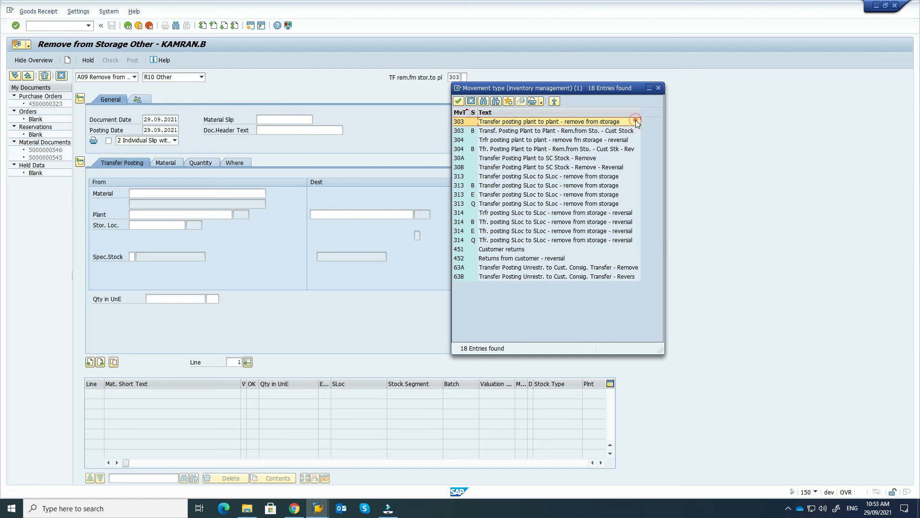
{"action": "left_click", "coordinate": [193, 194]}
{"action": "left_click", "coordinate": [194, 195]}
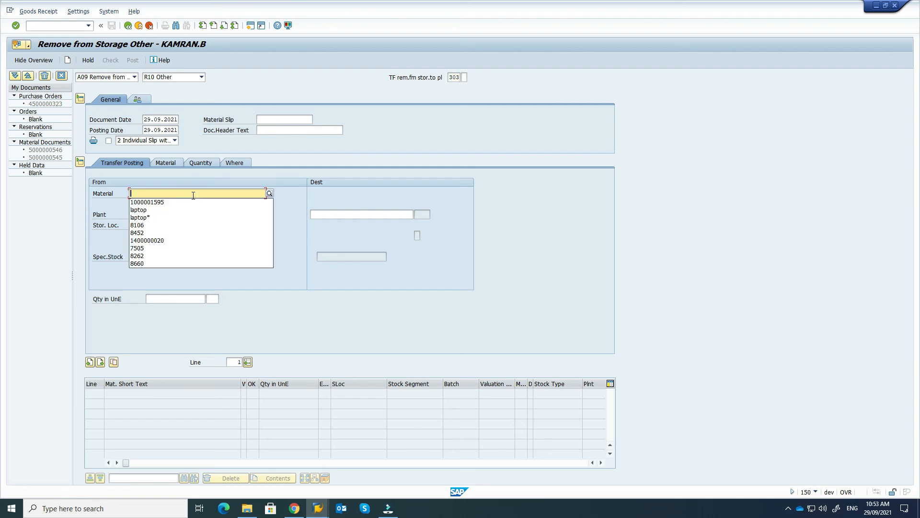
{"action": "left_click", "coordinate": [174, 202]}
{"action": "key", "text": "Return"}
Step: Enter source plant 1000 Head Office and storage location 1001 General Store HO
{"action": "left_click", "coordinate": [161, 215]}
{"action": "type", "text": "1000"}
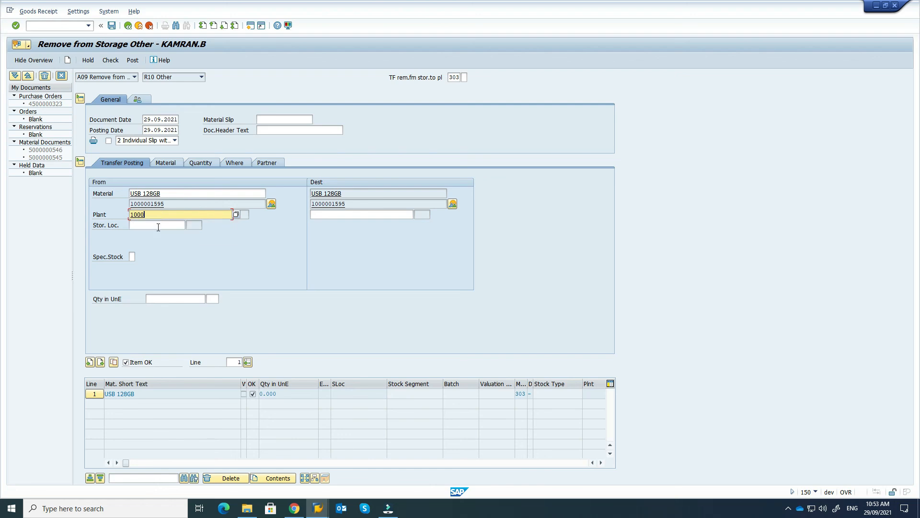
{"action": "left_click", "coordinate": [158, 225]}
{"action": "type", "text": "1001"}
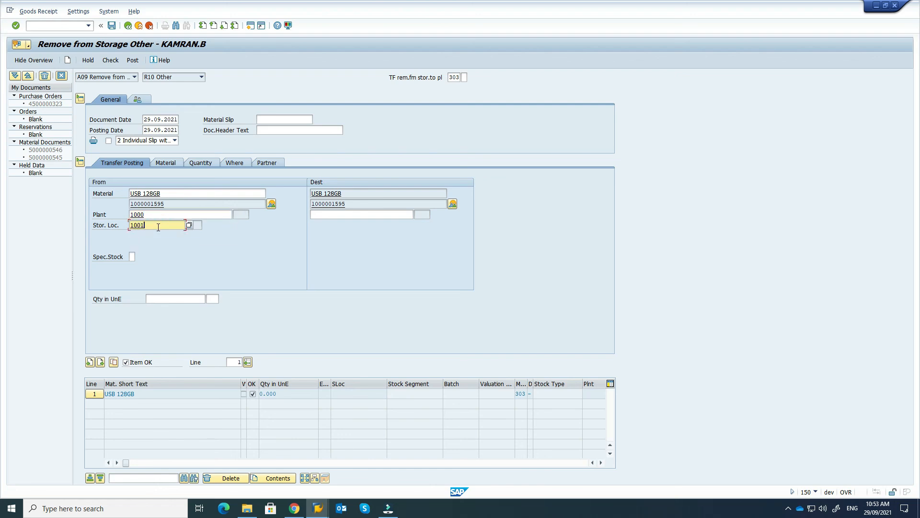
{"action": "key", "text": "Return"}
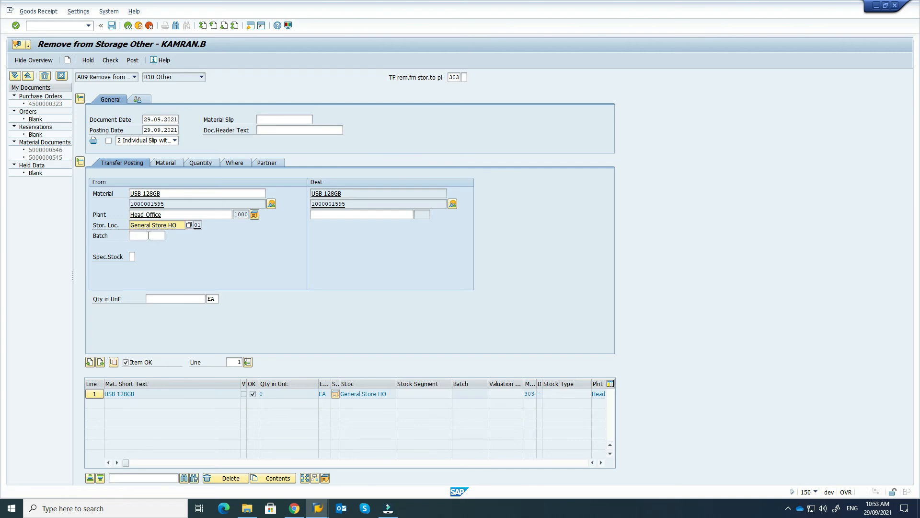
{"action": "key", "text": "alt+Tab"}
{"action": "key", "text": "Tab"}
{"action": "key", "text": "Tab"}
{"action": "key", "text": "Tab"}
{"action": "key", "text": "Tab"}
{"action": "key", "text": "Tab"}
{"action": "key", "text": "Tab"}
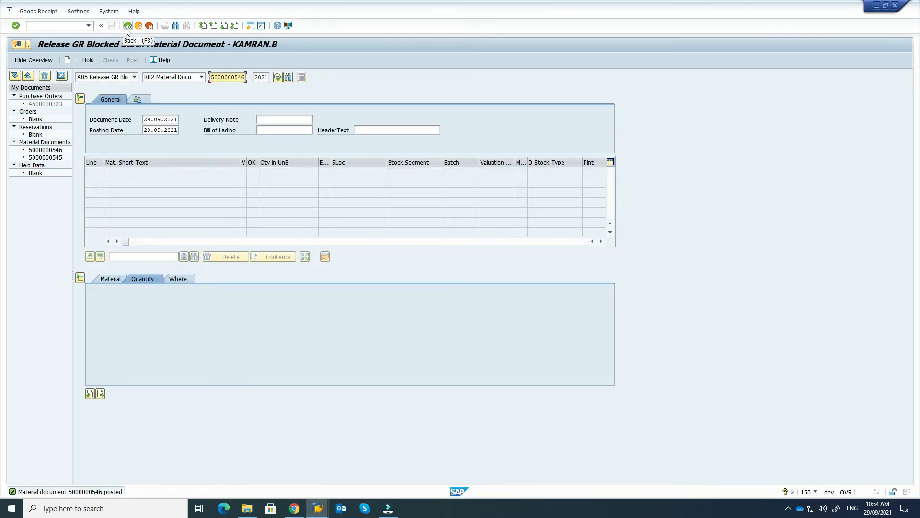
{"action": "left_click", "coordinate": [127, 27]}
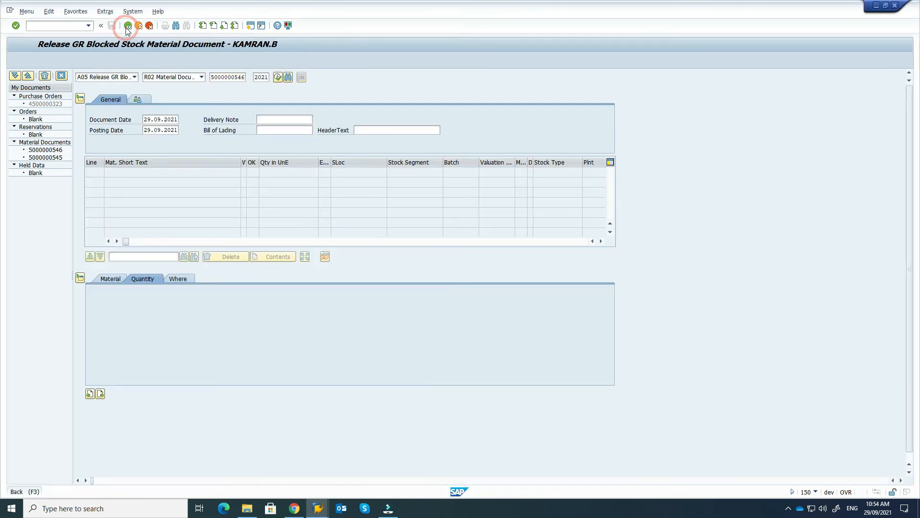
{"action": "left_click", "coordinate": [71, 24]}
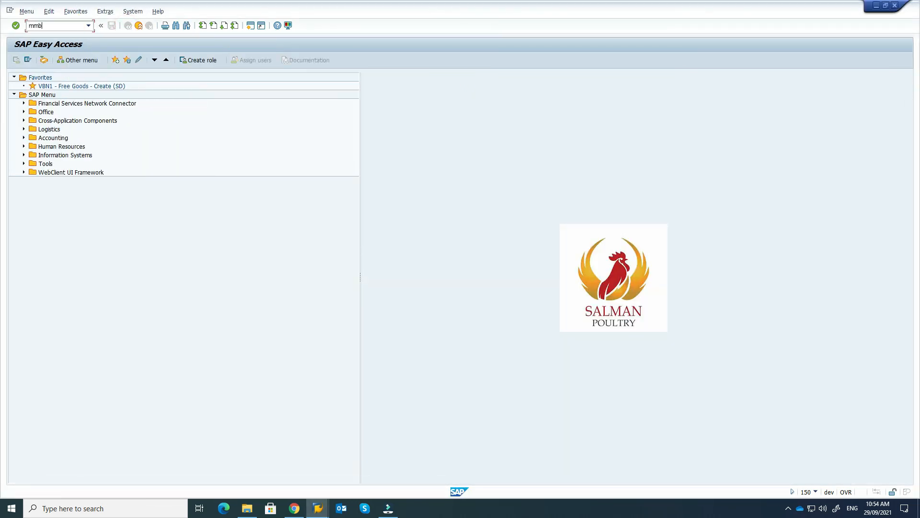
{"action": "type", "text": "mmbe"}
{"action": "key", "text": "Return"}
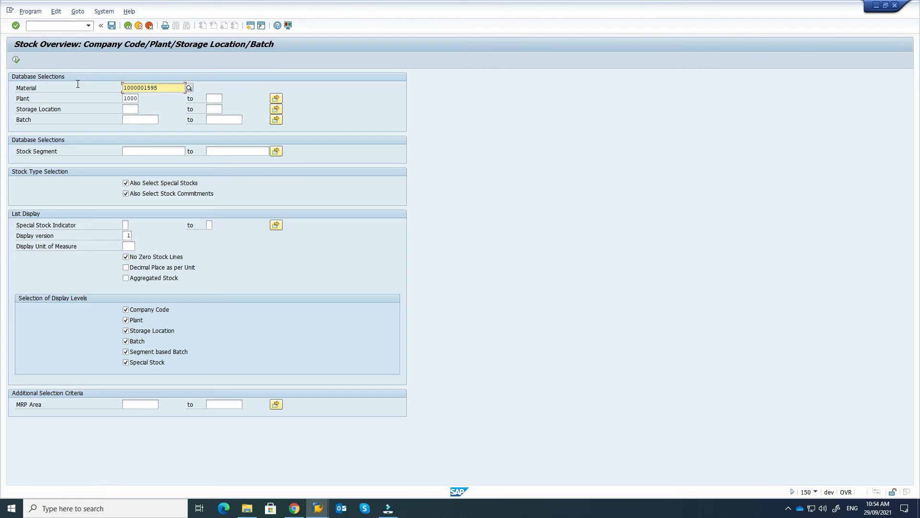
{"action": "left_click", "coordinate": [17, 59]}
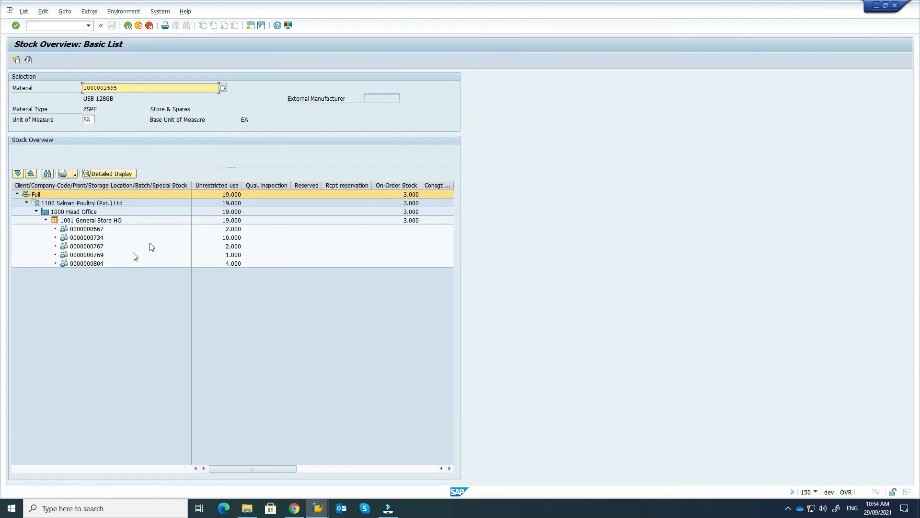
{"action": "left_click", "coordinate": [95, 266]}
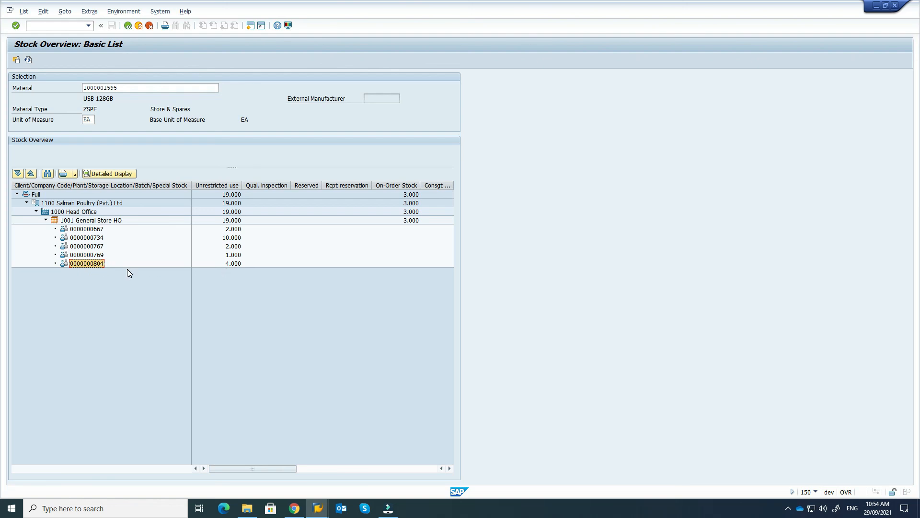
{"action": "key", "text": "alt+Tab"}
{"action": "left_click", "coordinate": [154, 236]}
{"action": "key", "text": "ctrl+v"}
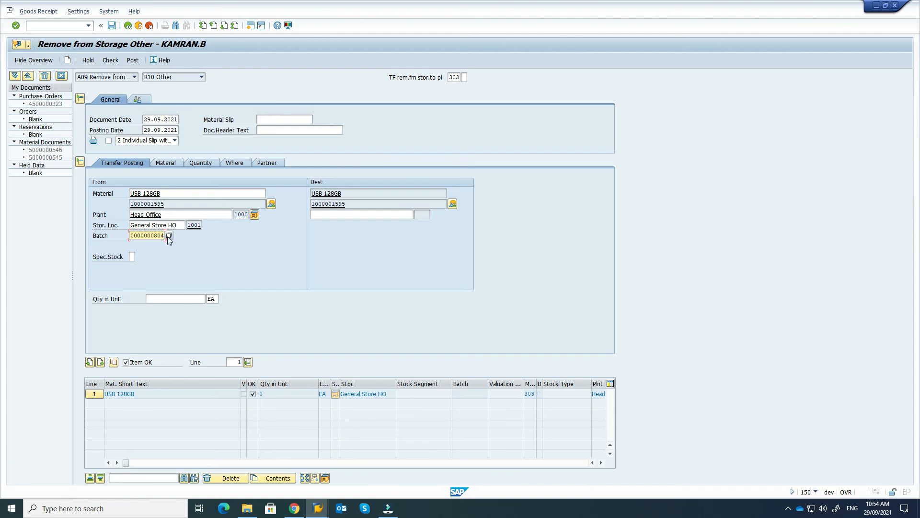
Step: Set the destination plant to 1100 Be Be Jan
{"action": "left_click", "coordinate": [338, 214]}
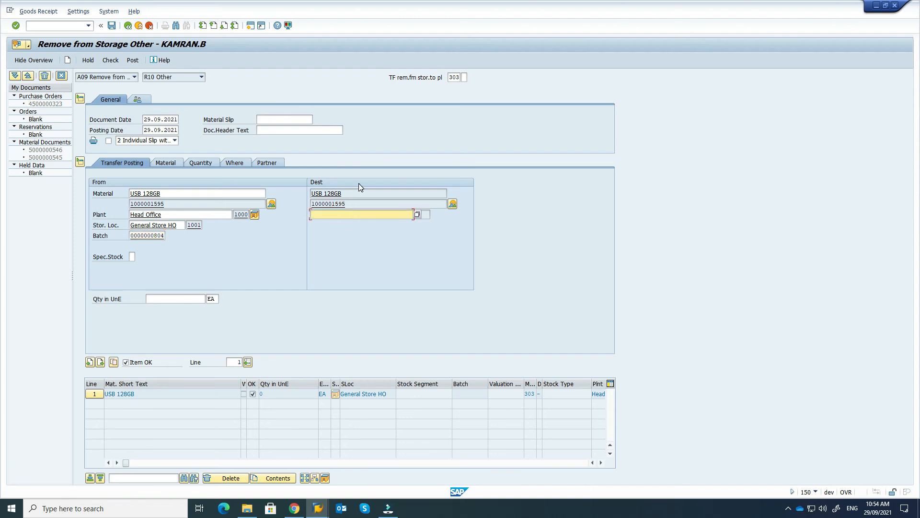
{"action": "left_click", "coordinate": [357, 216]}
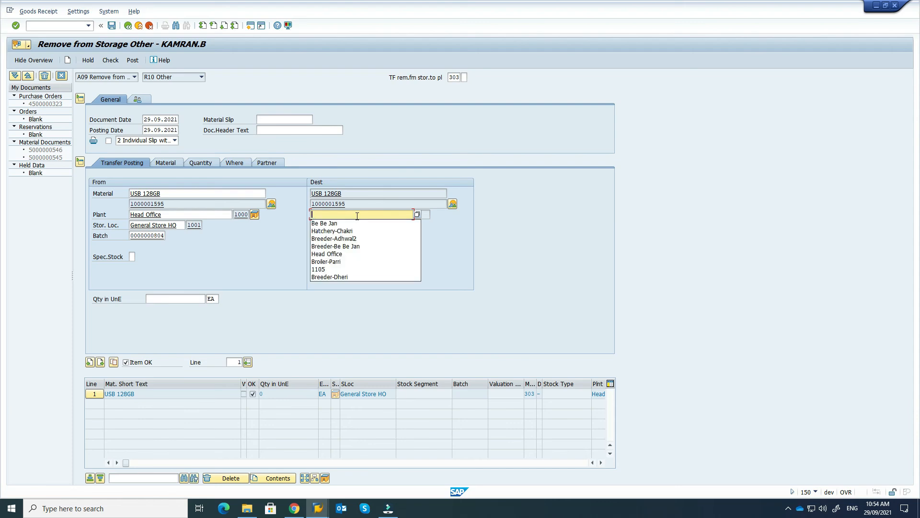
{"action": "left_click", "coordinate": [417, 214]}
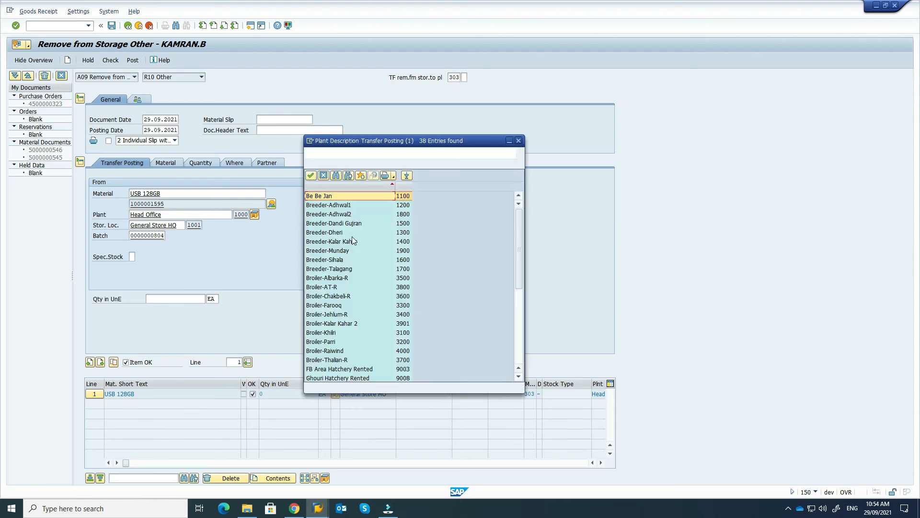
{"action": "double_click", "coordinate": [337, 196]}
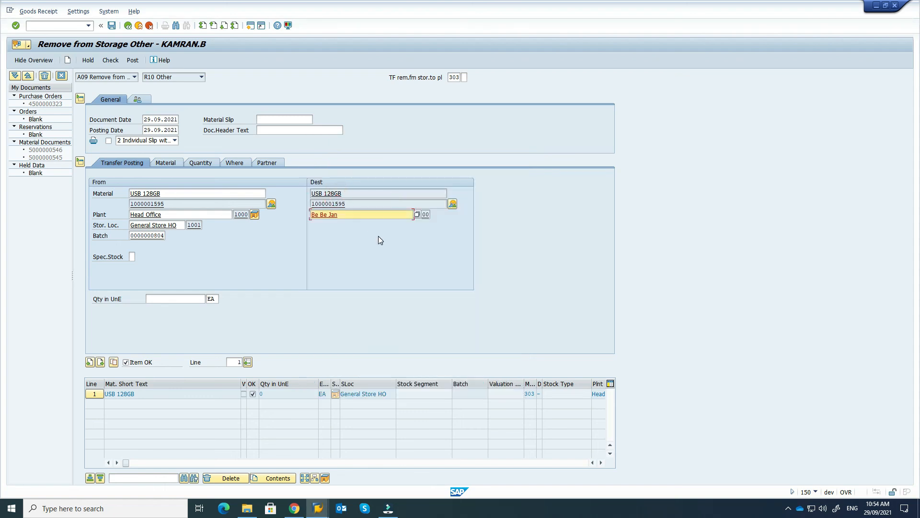
{"action": "key", "text": "Return"}
Step: Enter quantity 2 EA, check the document, and post it
{"action": "left_click", "coordinate": [192, 298]}
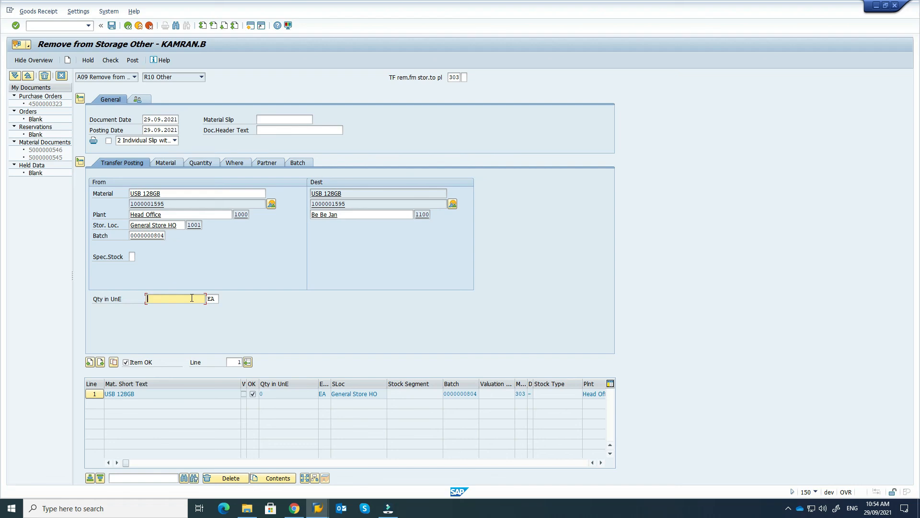
{"action": "key", "text": "Return"}
{"action": "left_click", "coordinate": [114, 61]}
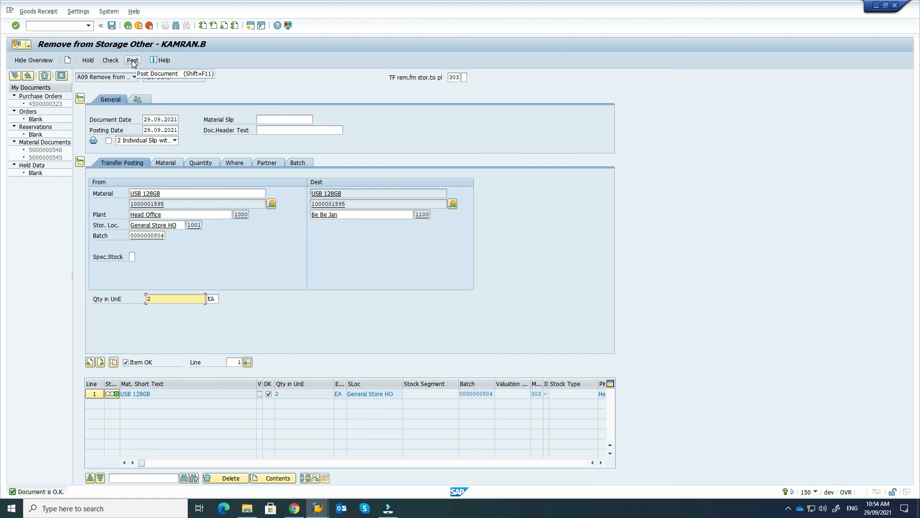
{"action": "left_click", "coordinate": [133, 61]}
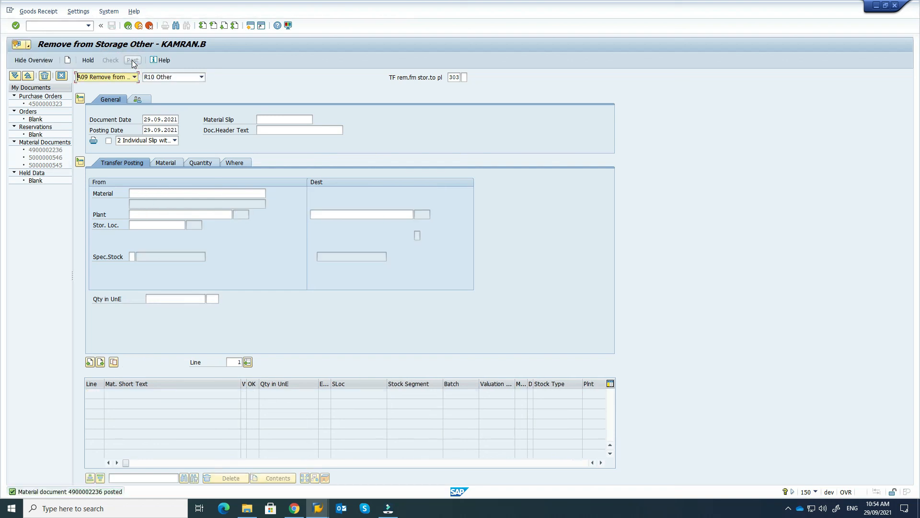
{"action": "double_click", "coordinate": [72, 491]}
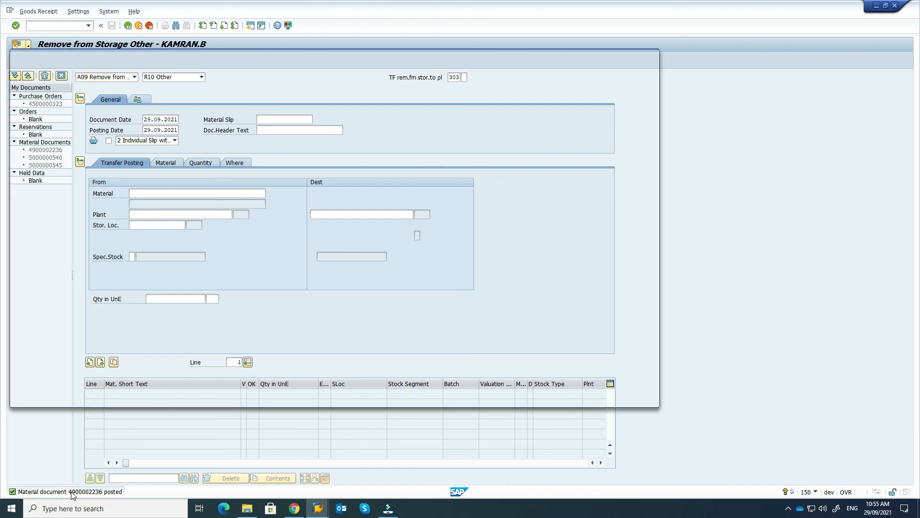
{"action": "left_click_drag", "start_coordinate": [96, 88], "coordinate": [145, 90]}
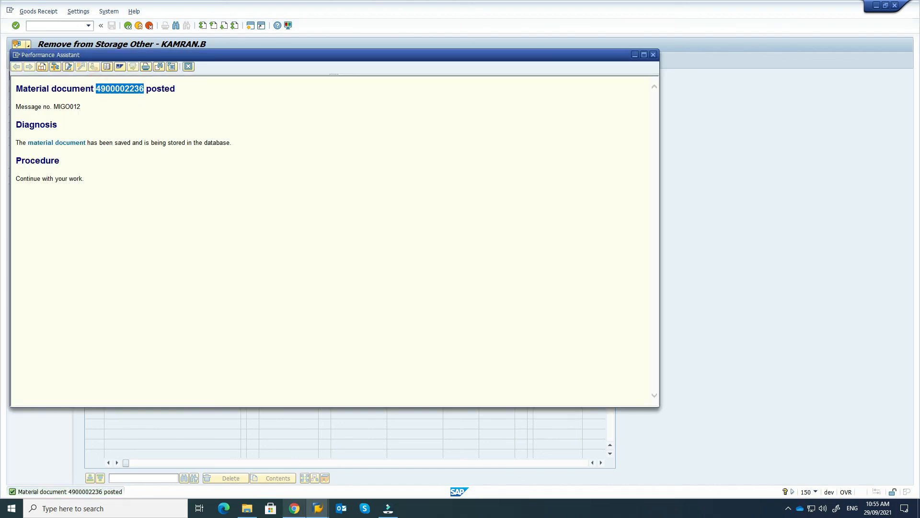
{"action": "left_click", "coordinate": [317, 508]}
{"action": "left_click", "coordinate": [379, 469]}
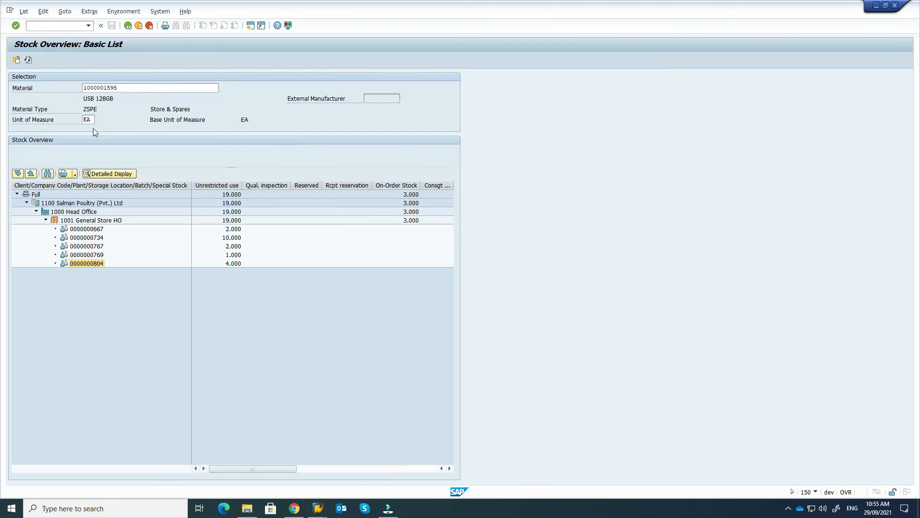
{"action": "left_click", "coordinate": [24, 11]}
{"action": "left_click", "coordinate": [31, 24]}
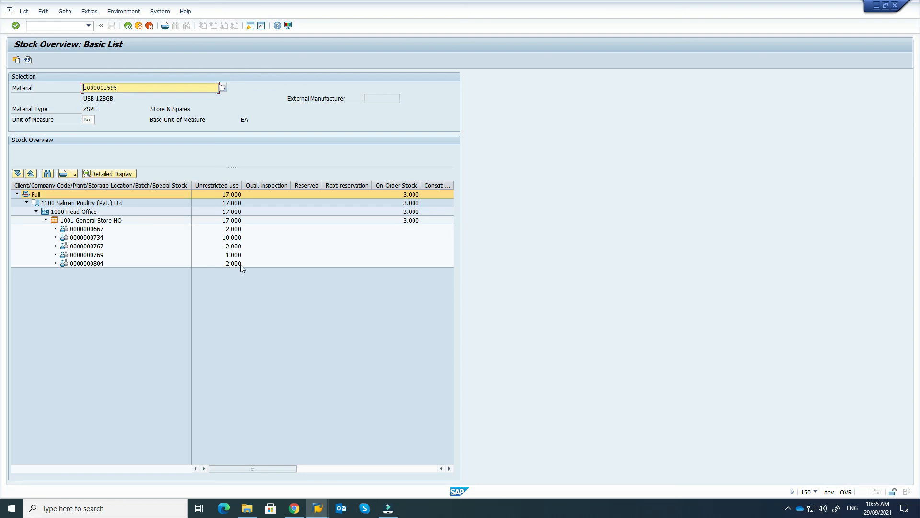
{"action": "left_click_drag", "start_coordinate": [262, 469], "coordinate": [212, 470]}
Step: Go back to the stock selection screen and clear the plant 1000 criterion
{"action": "left_click", "coordinate": [128, 25]}
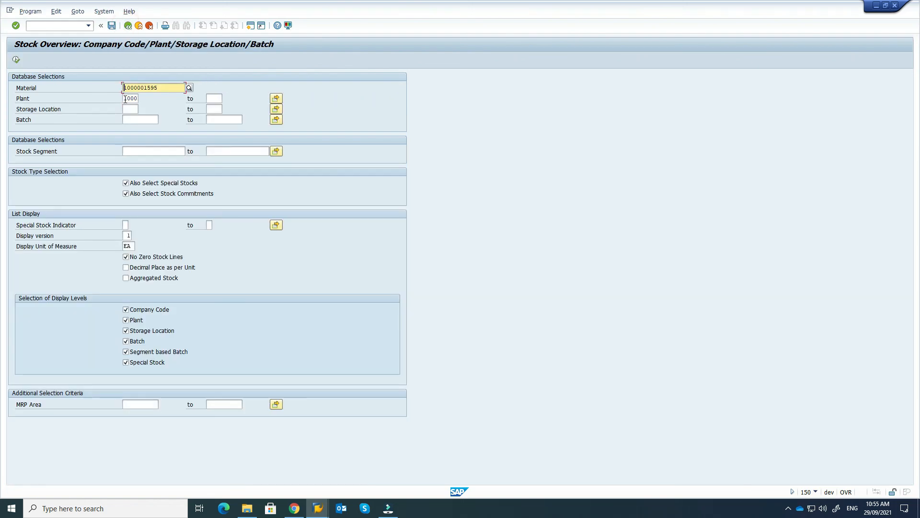
{"action": "double_click", "coordinate": [125, 99]}
{"action": "key", "text": "Delete"}
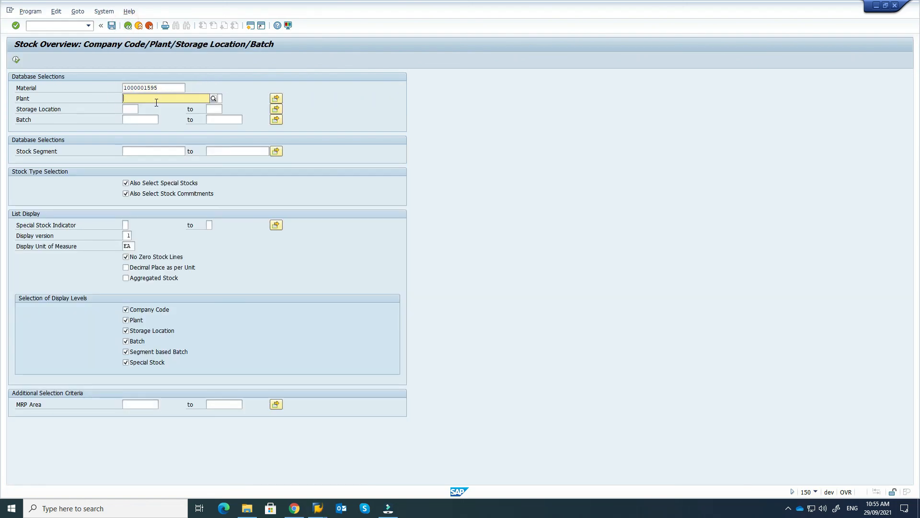
Step: Query plant 1100 Be Be Jan stock, confirm 5.000 EA in plant transfer, then return to MIGO
{"action": "left_click", "coordinate": [214, 98]}
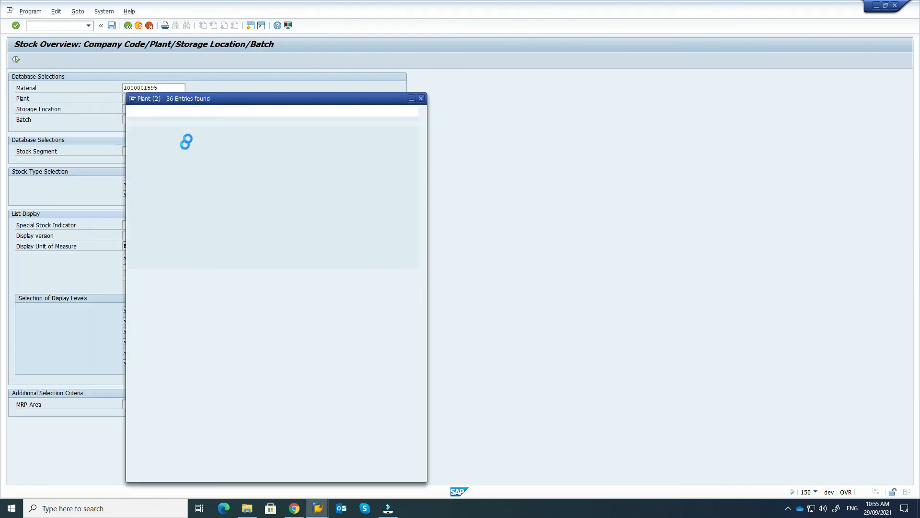
{"action": "double_click", "coordinate": [219, 84]}
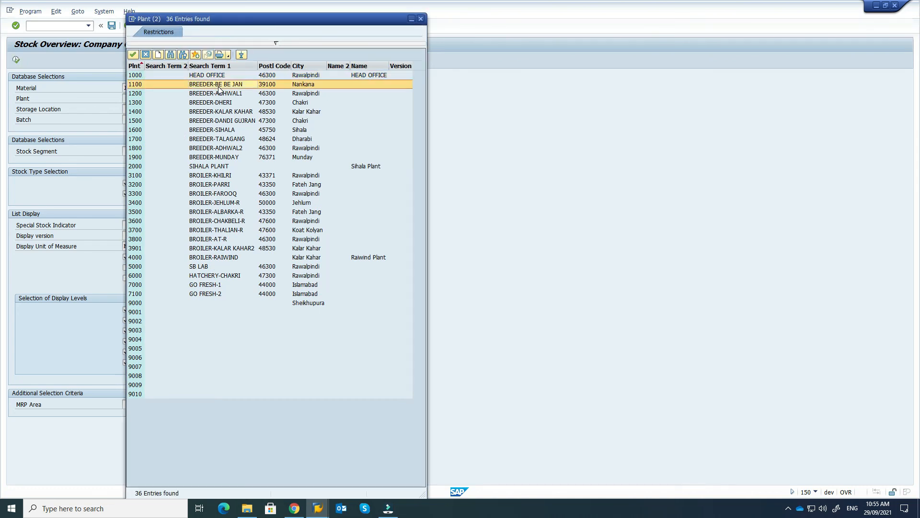
{"action": "left_click", "coordinate": [16, 60]}
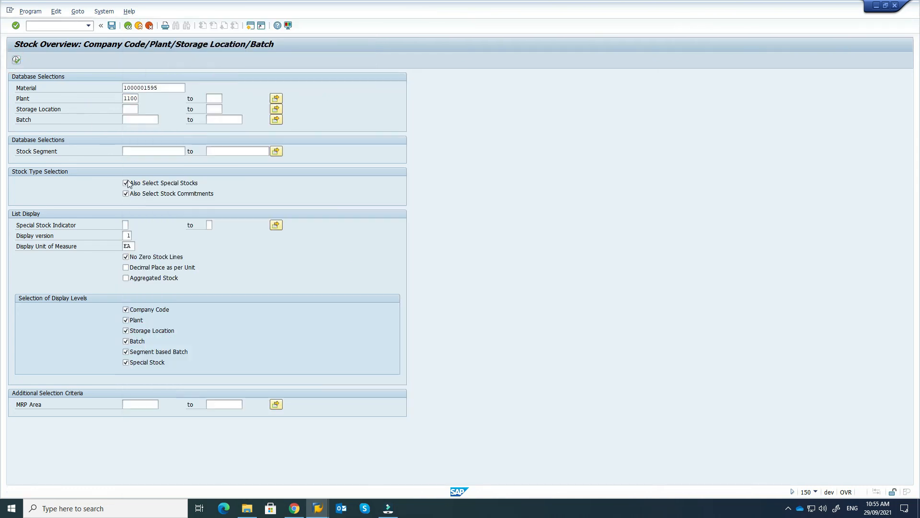
{"action": "left_click", "coordinate": [64, 211]}
{"action": "left_click_drag", "start_coordinate": [234, 468], "coordinate": [290, 469]}
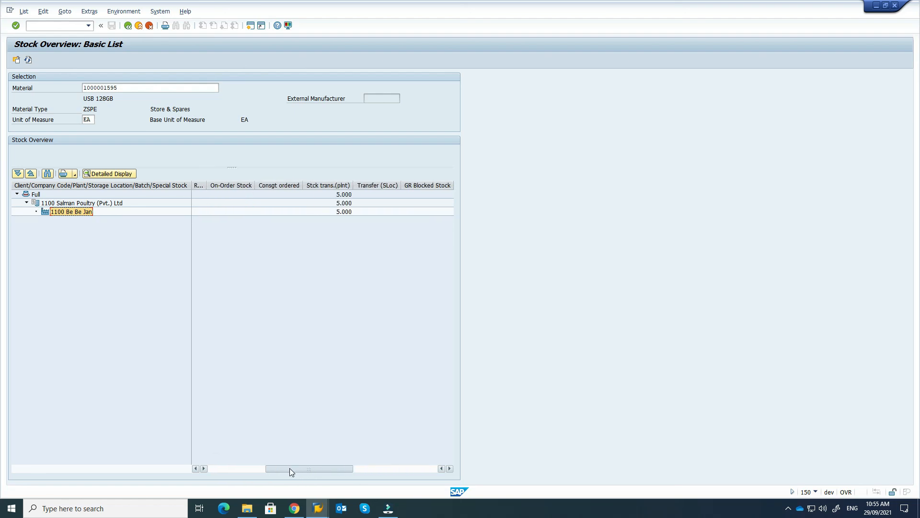
{"action": "mouse_move", "coordinate": [314, 470]}
{"action": "left_mouse_down"}
{"action": "mouse_move", "coordinate": [345, 471]}
{"action": "mouse_move", "coordinate": [271, 469]}
{"action": "mouse_move", "coordinate": [319, 469]}
{"action": "left_mouse_up"}
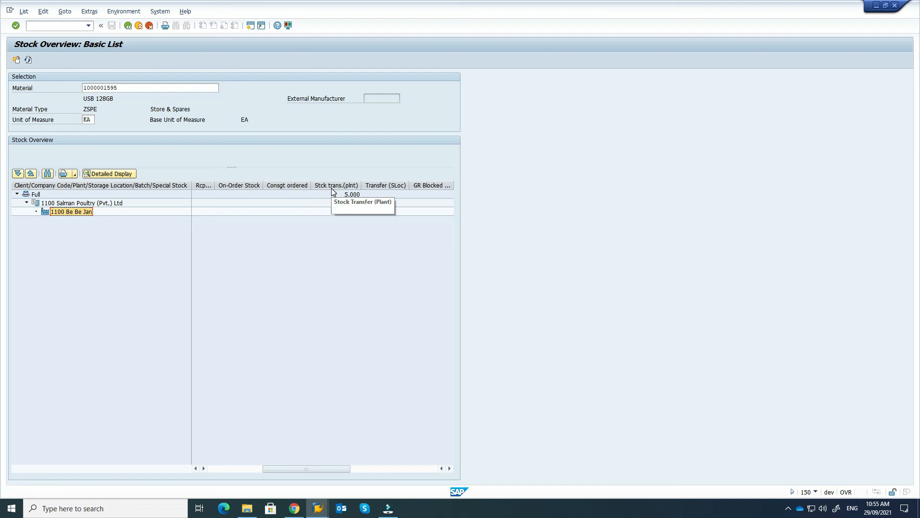
{"action": "left_click_drag", "start_coordinate": [284, 465], "coordinate": [230, 468]}
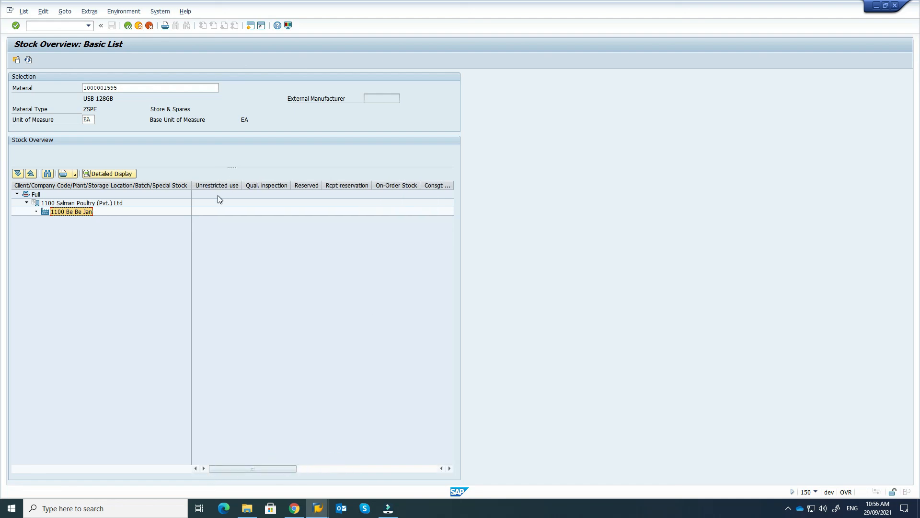
{"action": "left_click", "coordinate": [218, 186]}
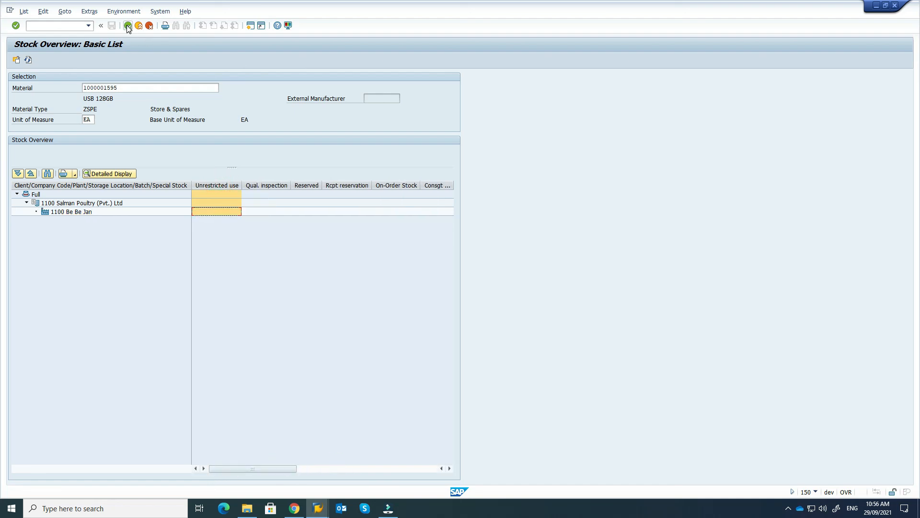
{"action": "left_click", "coordinate": [318, 508]}
{"action": "left_click", "coordinate": [273, 470]}
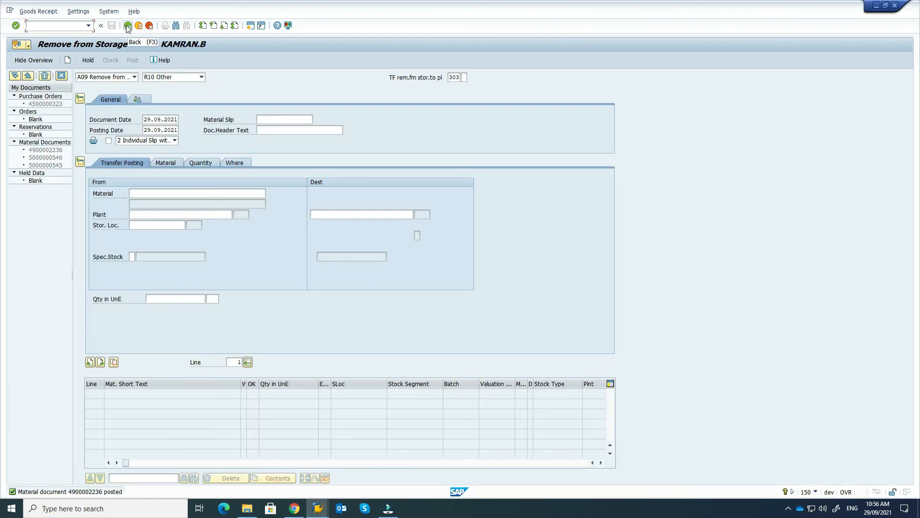
Step: Restart MIGO and switch the action to A10 Place in Storage
{"action": "left_click", "coordinate": [128, 25]}
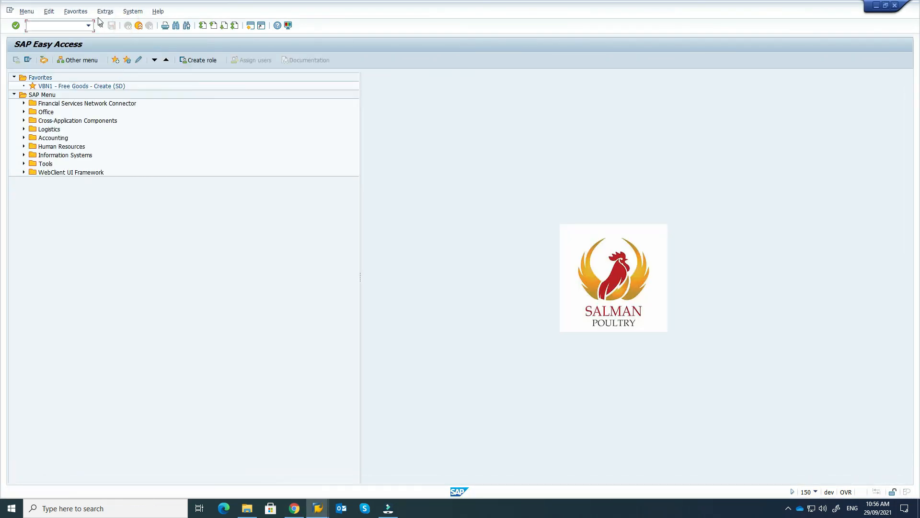
{"action": "left_click", "coordinate": [89, 26]}
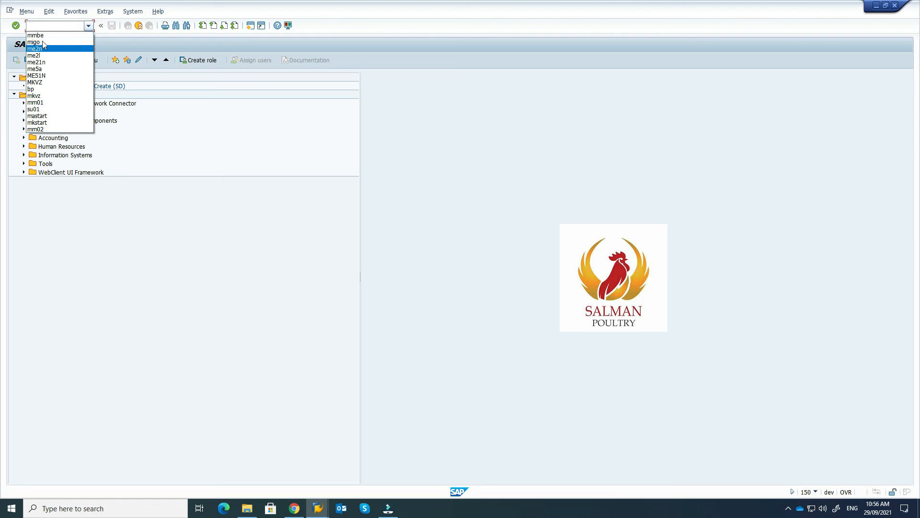
{"action": "left_click", "coordinate": [42, 42]}
{"action": "key", "text": "Return"}
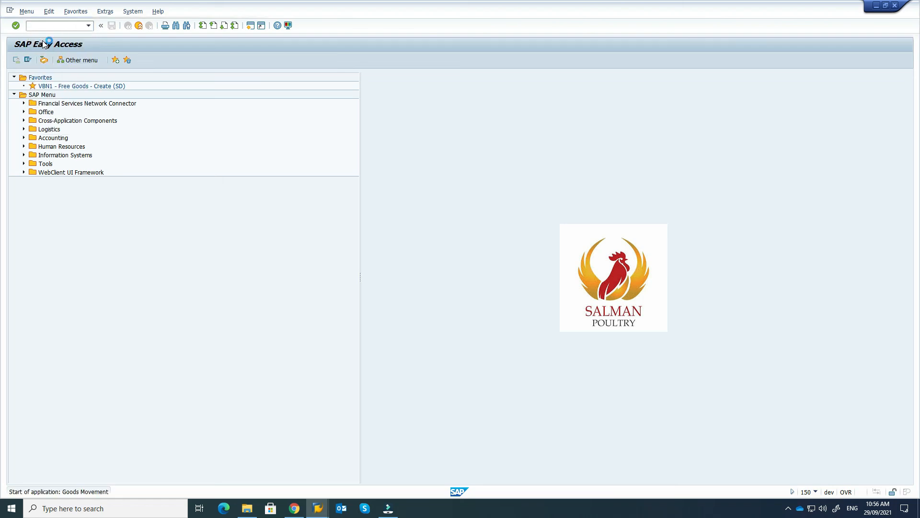
{"action": "left_click", "coordinate": [135, 77]}
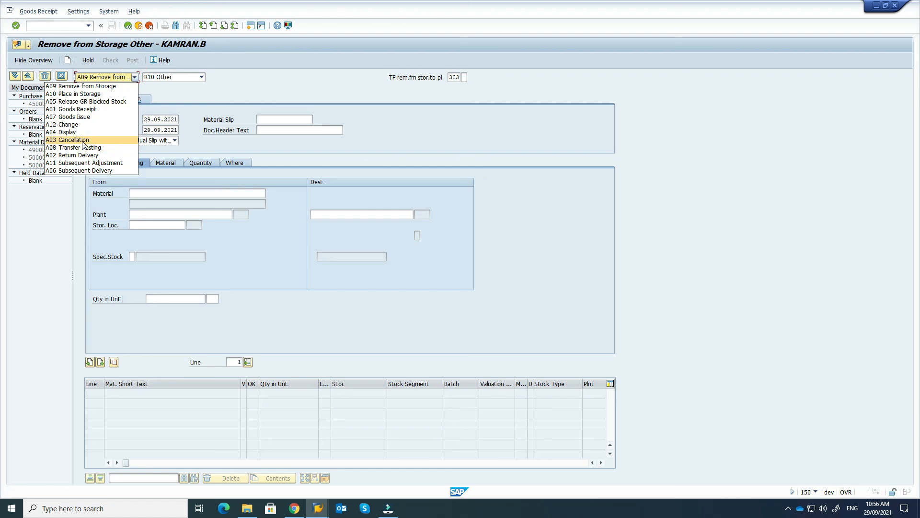
{"action": "left_click", "coordinate": [80, 94]}
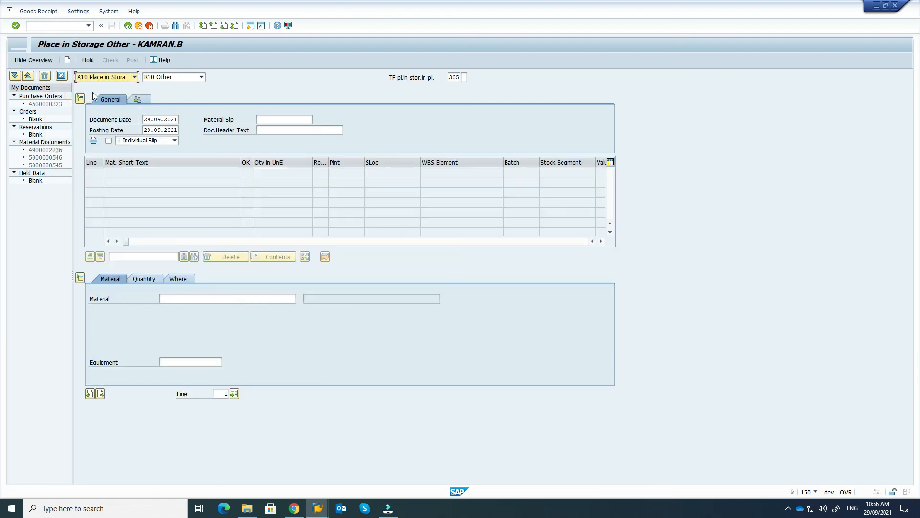
{"action": "left_click", "coordinate": [459, 78]}
{"action": "left_click", "coordinate": [202, 77]}
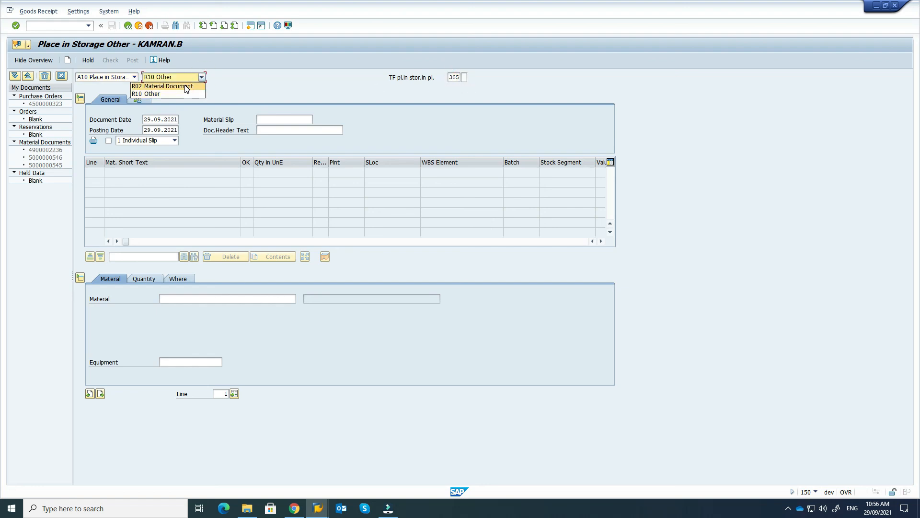
{"action": "left_click", "coordinate": [187, 88]}
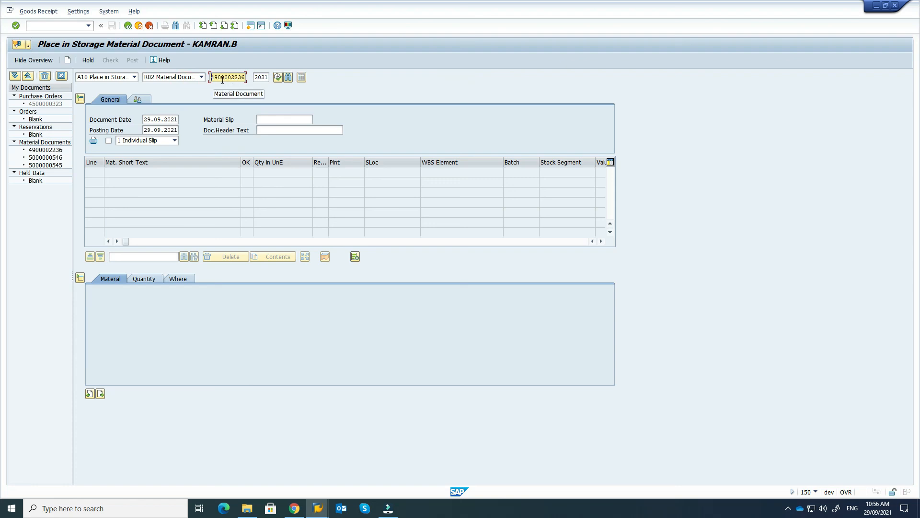
{"action": "left_click", "coordinate": [278, 80]}
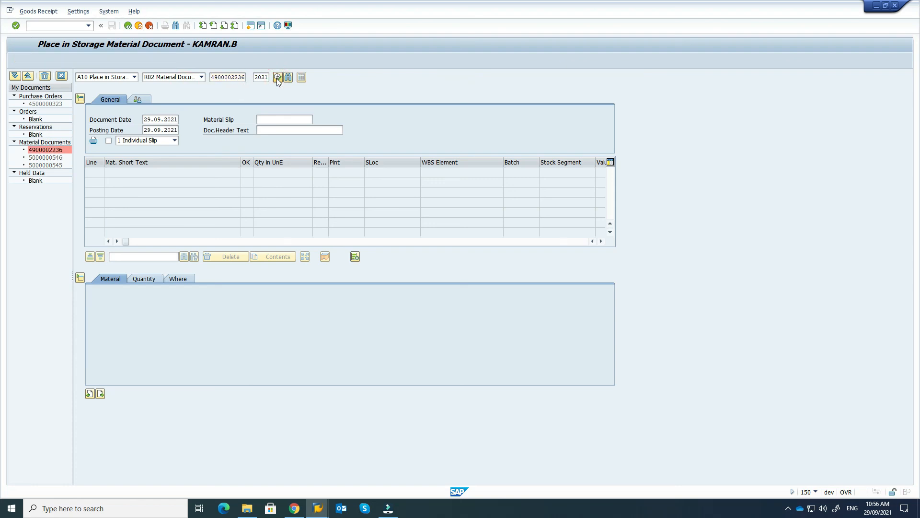
{"action": "left_click", "coordinate": [139, 279]}
{"action": "left_click", "coordinate": [181, 278]}
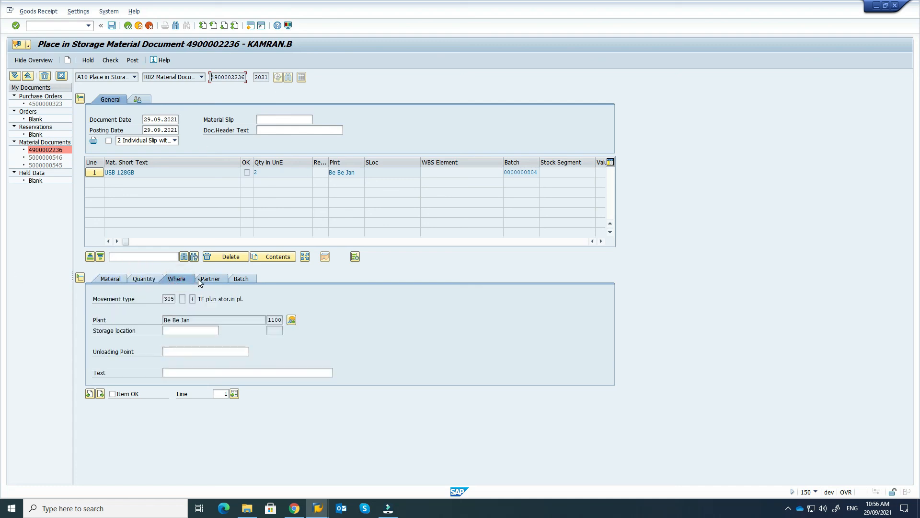
{"action": "left_click", "coordinate": [109, 282]}
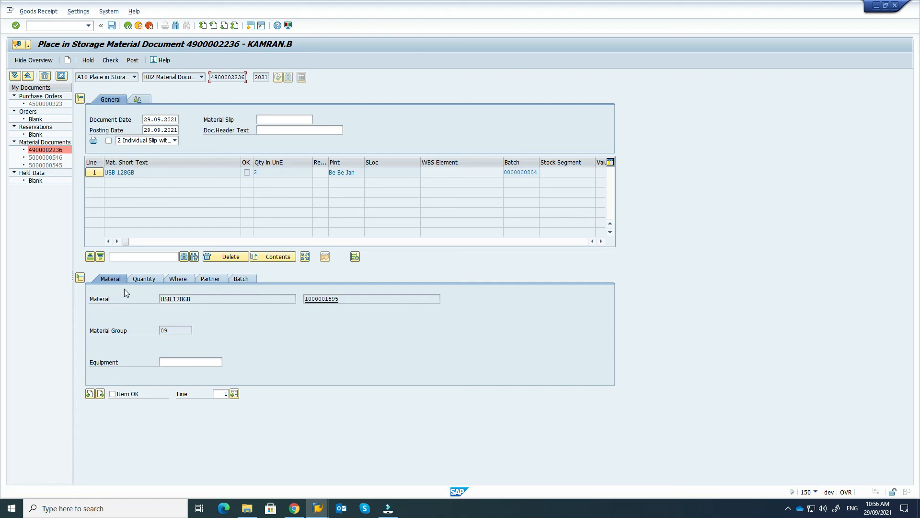
{"action": "left_click", "coordinate": [140, 283]}
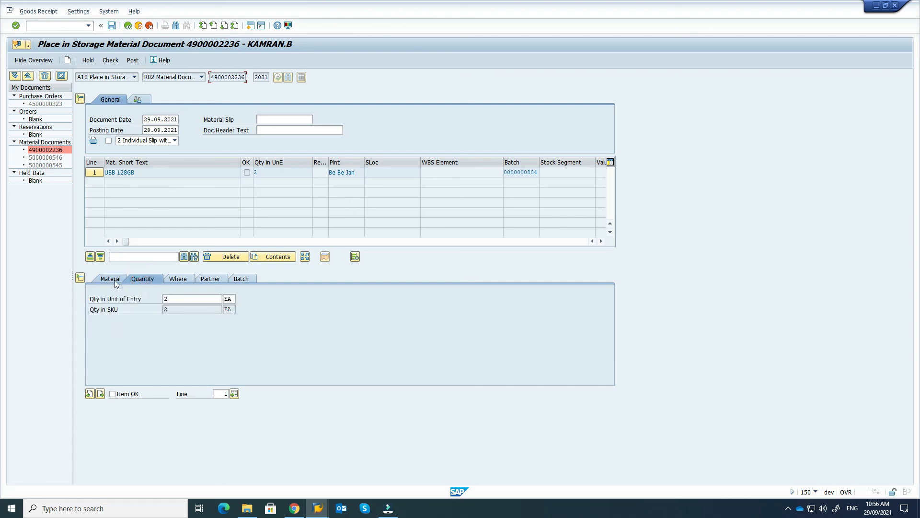
{"action": "left_click", "coordinate": [114, 280]}
{"action": "left_click", "coordinate": [144, 280]}
{"action": "left_click", "coordinate": [176, 278]}
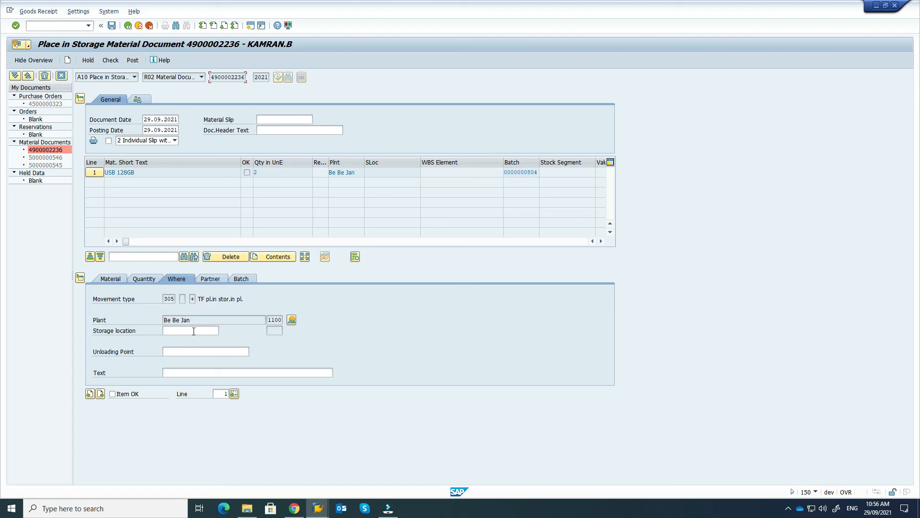
Step: Flag the item OK and check the document, which reports a missing storage location
{"action": "left_click", "coordinate": [110, 60]}
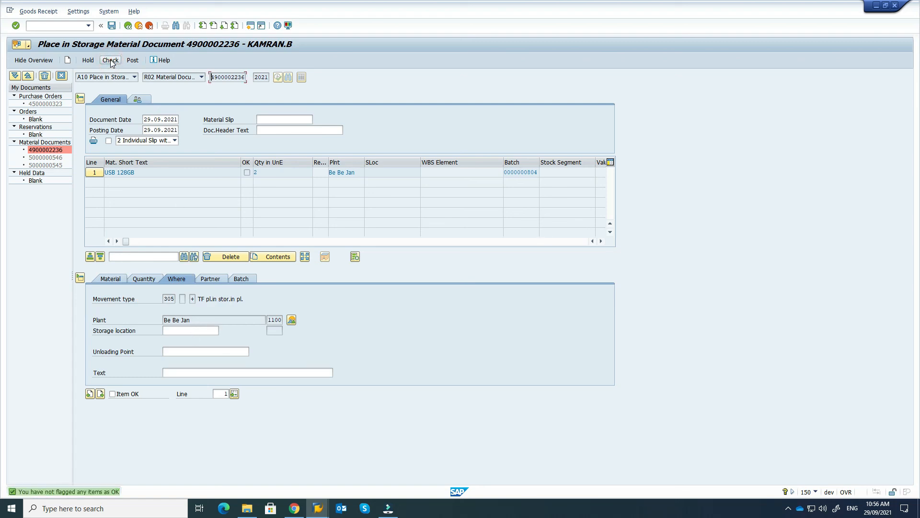
{"action": "left_click", "coordinate": [112, 394]}
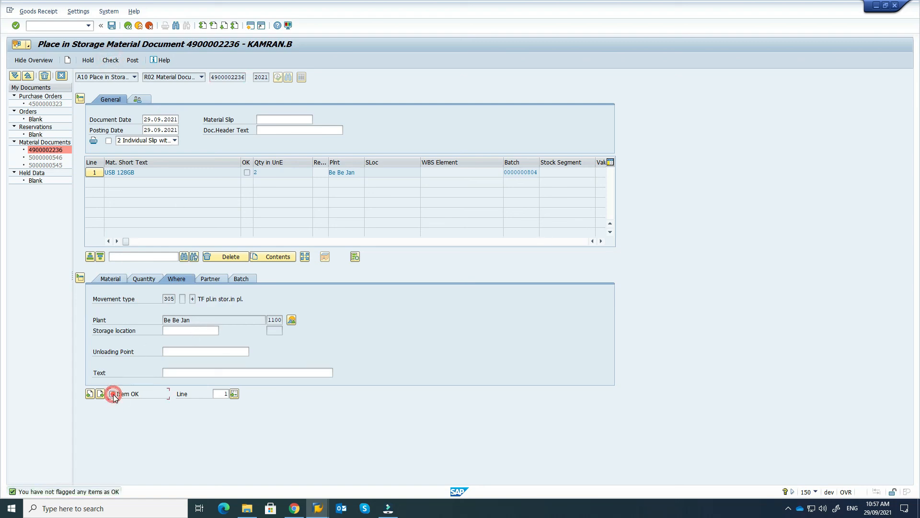
{"action": "left_click", "coordinate": [111, 60]}
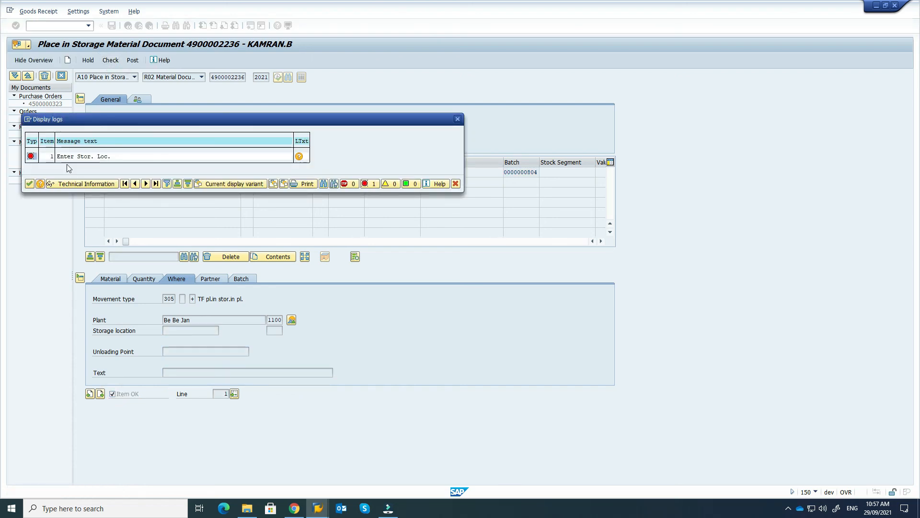
{"action": "left_click", "coordinate": [29, 184]}
{"action": "left_click", "coordinate": [203, 331]}
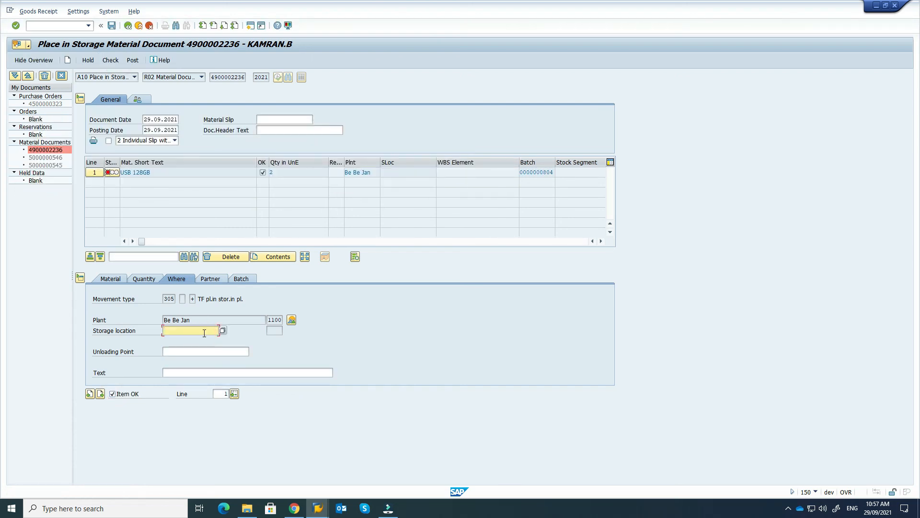
{"action": "key", "text": "BackSpace"}
{"action": "left_click", "coordinate": [223, 331]}
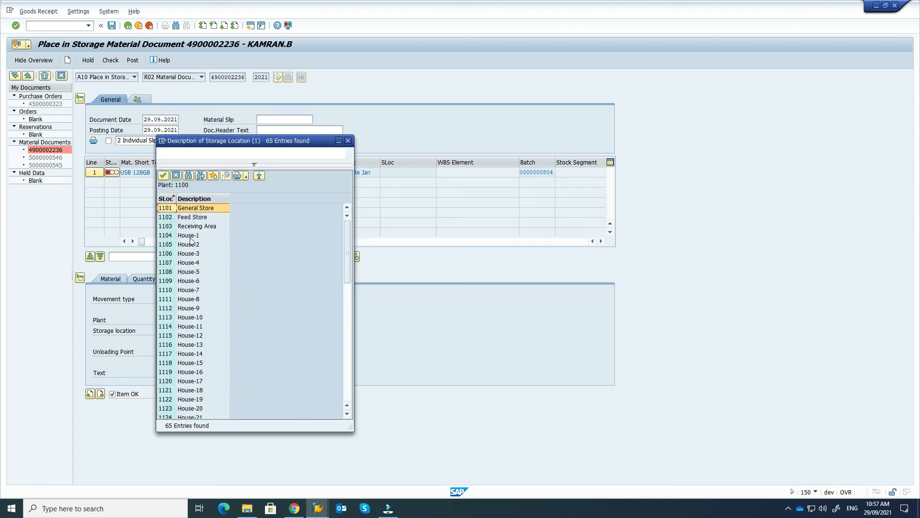
{"action": "left_click_drag", "start_coordinate": [239, 141], "coordinate": [395, 140]}
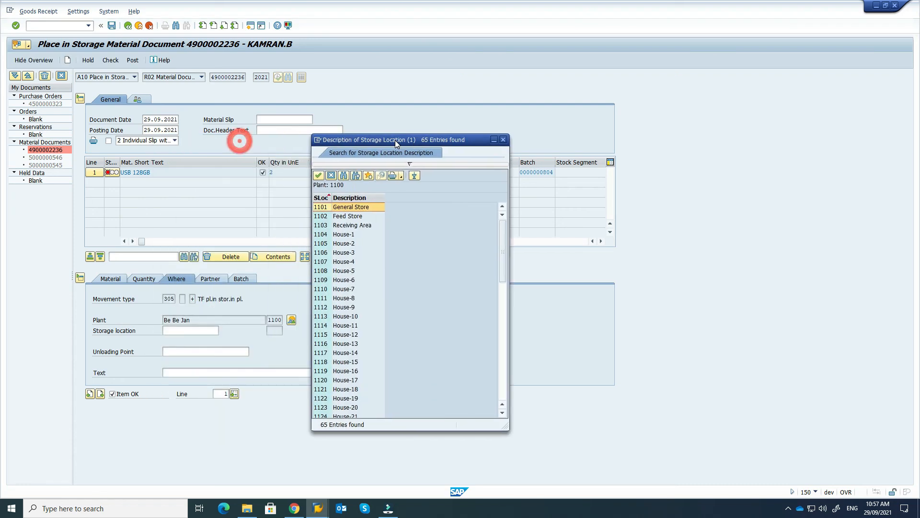
{"action": "double_click", "coordinate": [320, 225]}
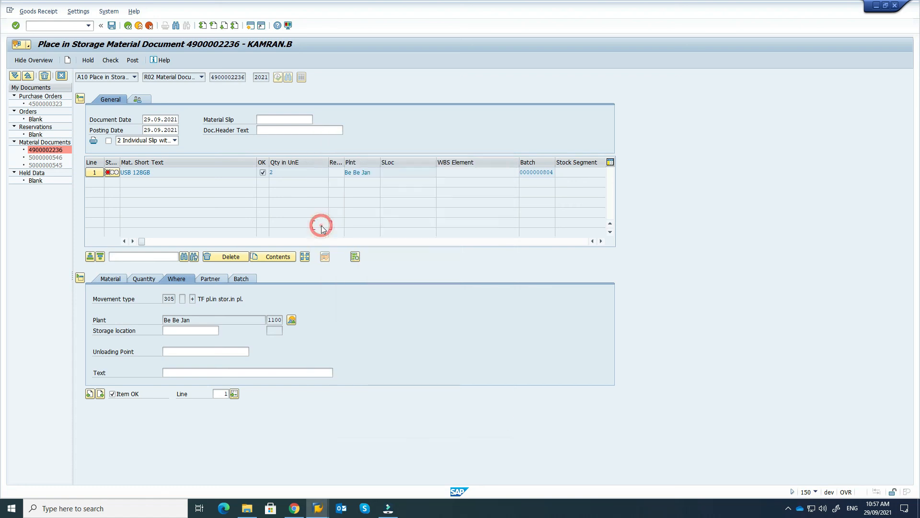
{"action": "key", "text": "Return"}
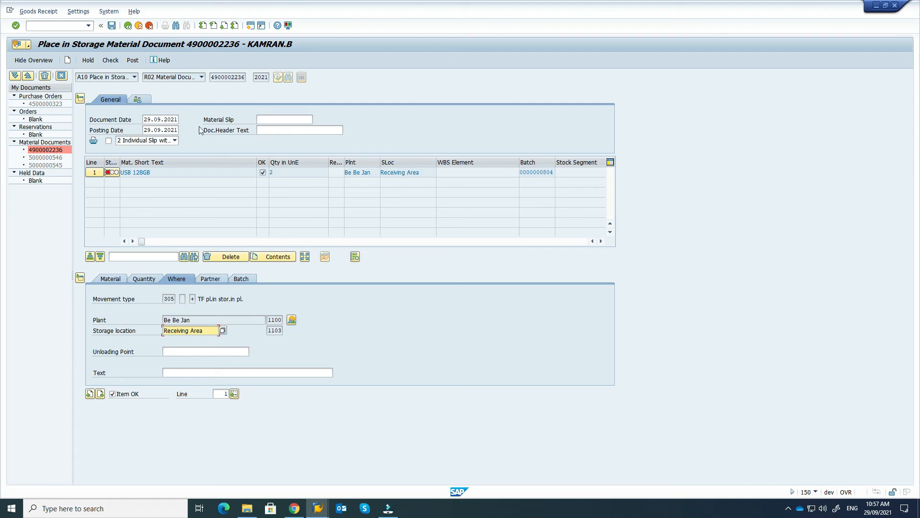
{"action": "left_click", "coordinate": [110, 60]}
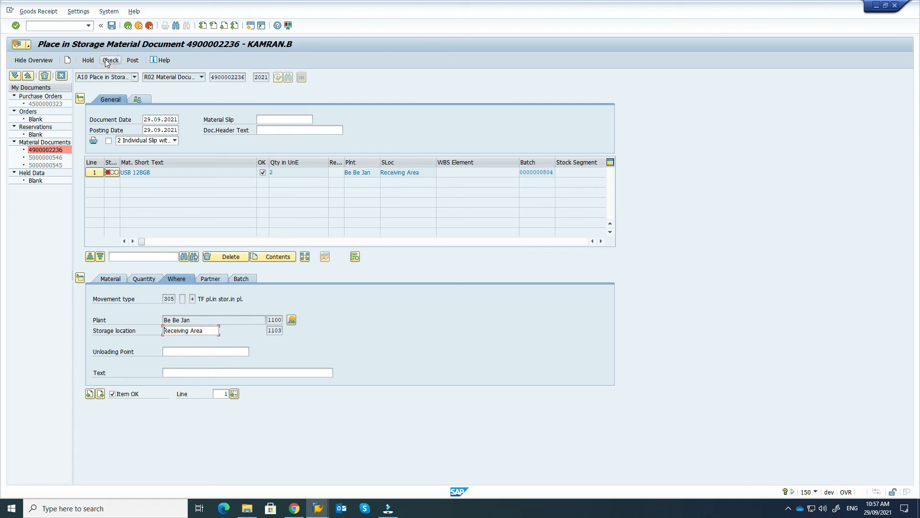
{"action": "left_click", "coordinate": [135, 60]}
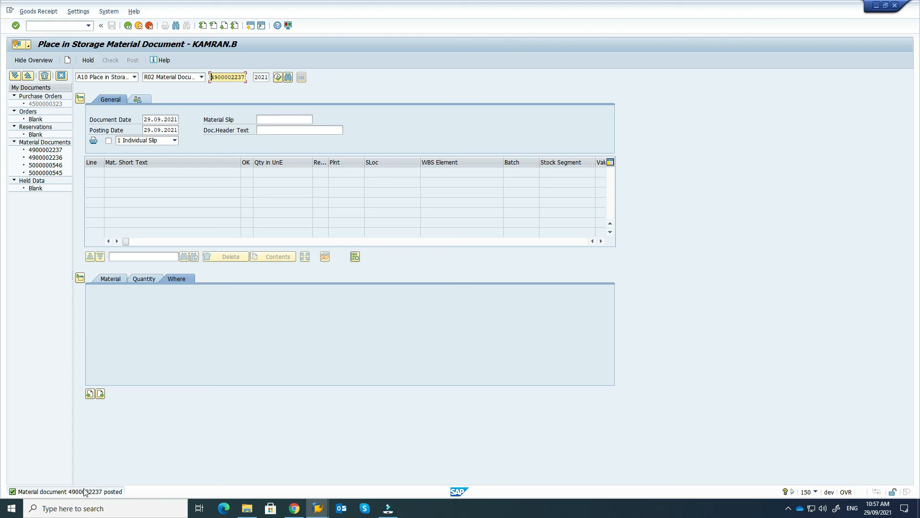
{"action": "double_click", "coordinate": [83, 493]}
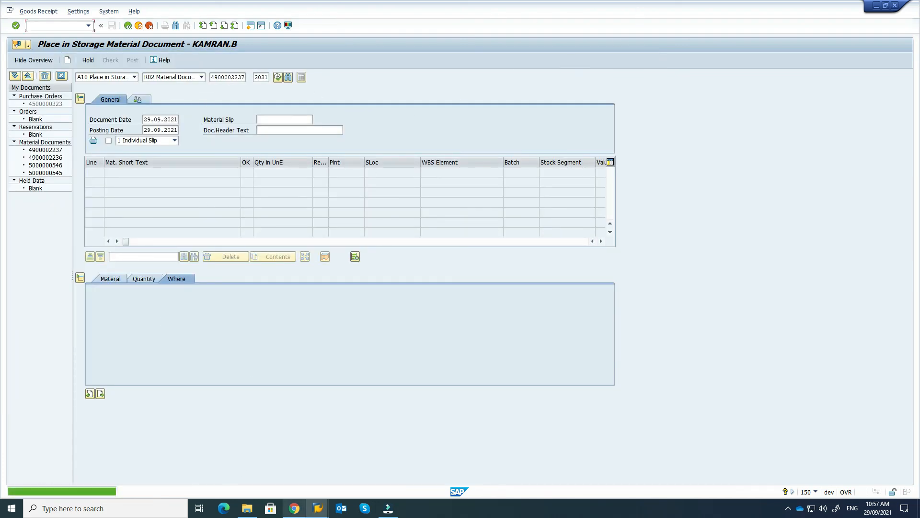
{"action": "left_click", "coordinate": [324, 511]}
{"action": "left_click", "coordinate": [379, 476]}
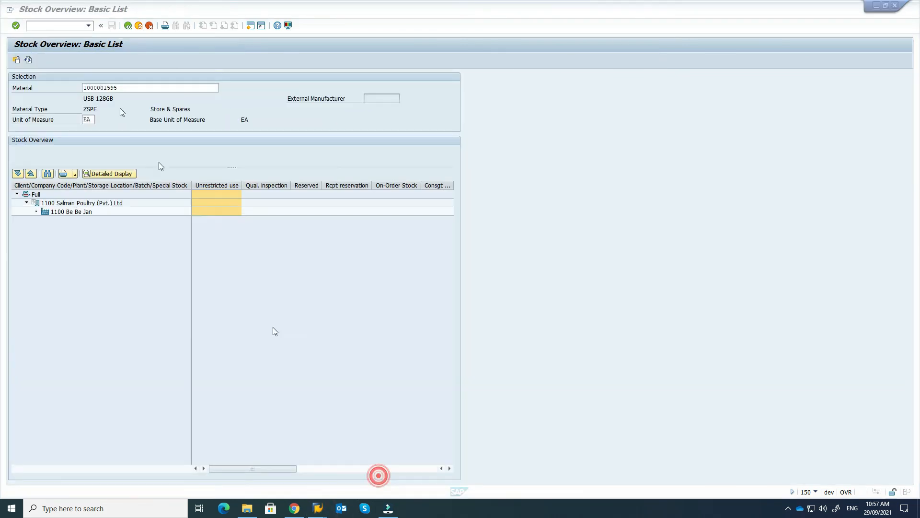
{"action": "left_click", "coordinate": [23, 11]}
{"action": "left_click", "coordinate": [37, 23]}
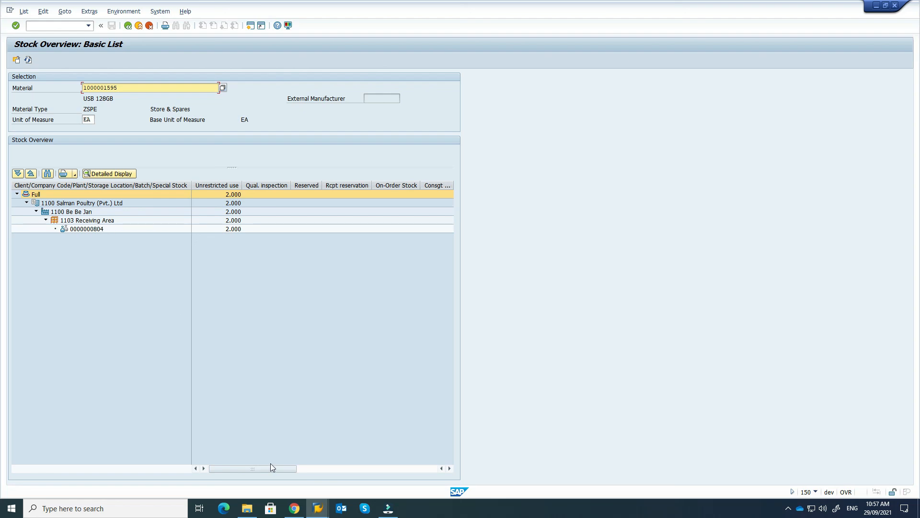
{"action": "left_click_drag", "start_coordinate": [268, 471], "coordinate": [331, 470]}
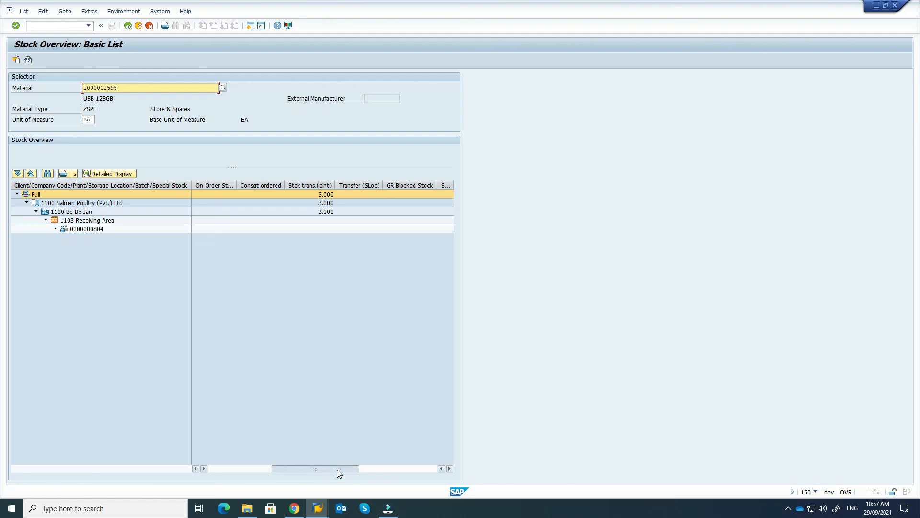
{"action": "left_click_drag", "start_coordinate": [337, 469], "coordinate": [217, 472]}
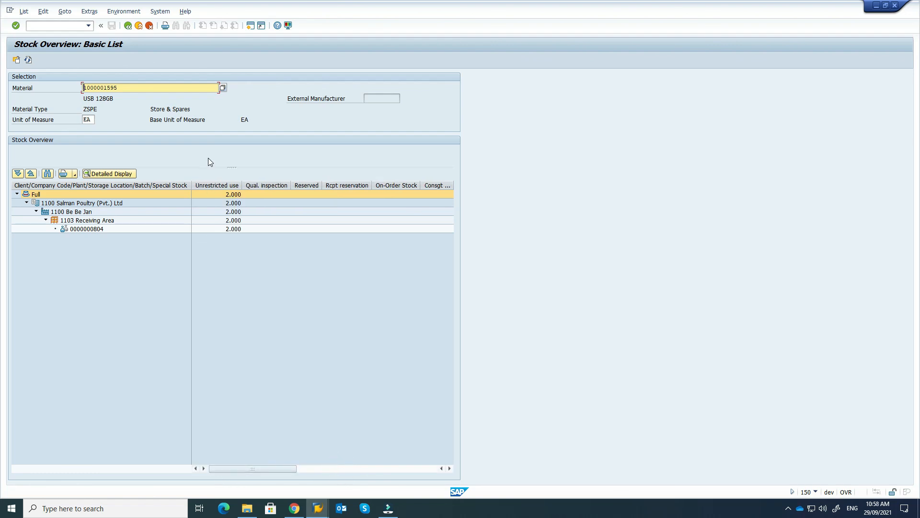
Step: Go back twice from the stock overview to the SAP Easy Access menu
{"action": "left_click", "coordinate": [128, 25]}
{"action": "left_click", "coordinate": [128, 25]}
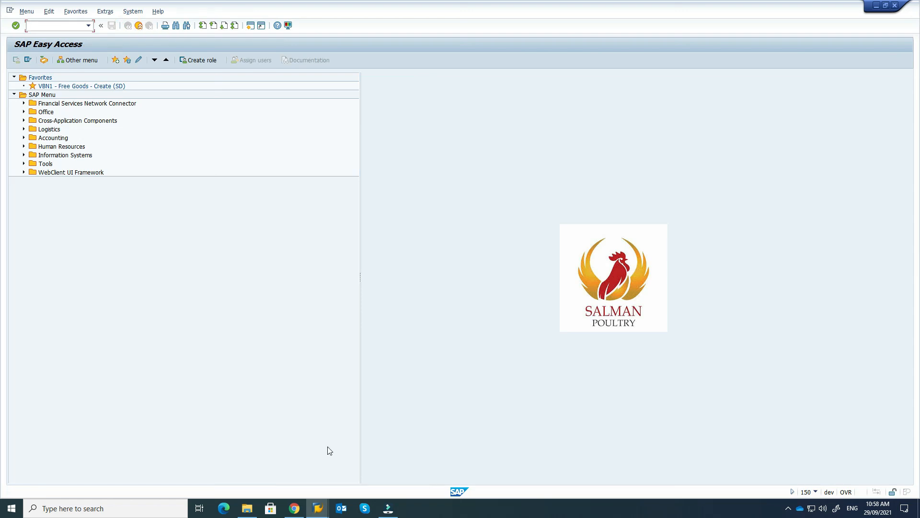
{"action": "left_click", "coordinate": [788, 508]}
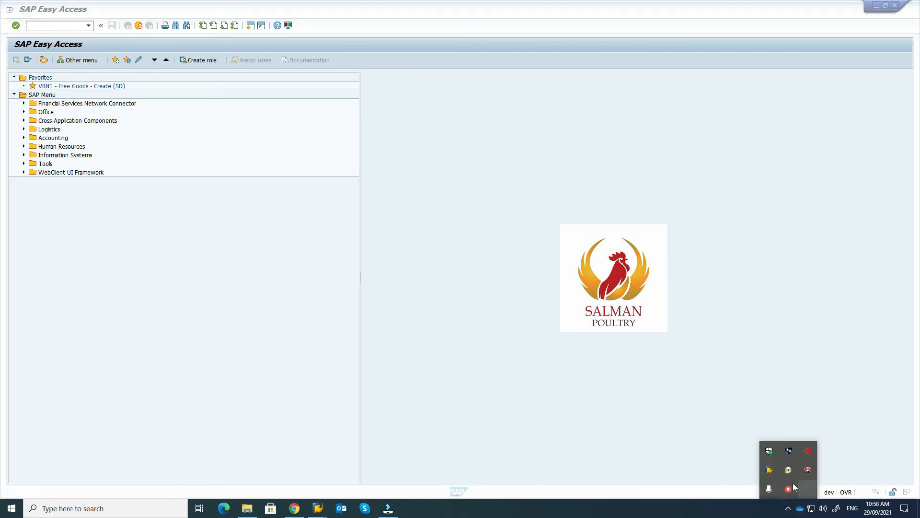
{"action": "right_click", "coordinate": [790, 488]}
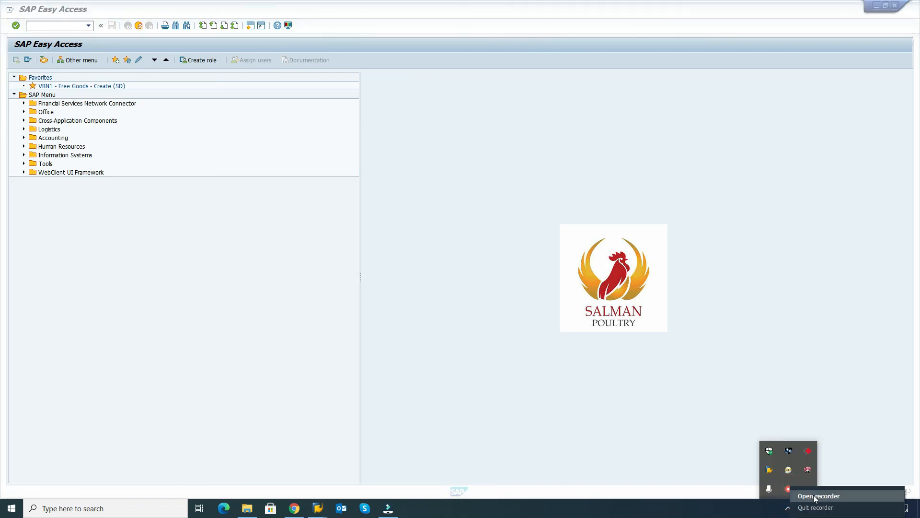